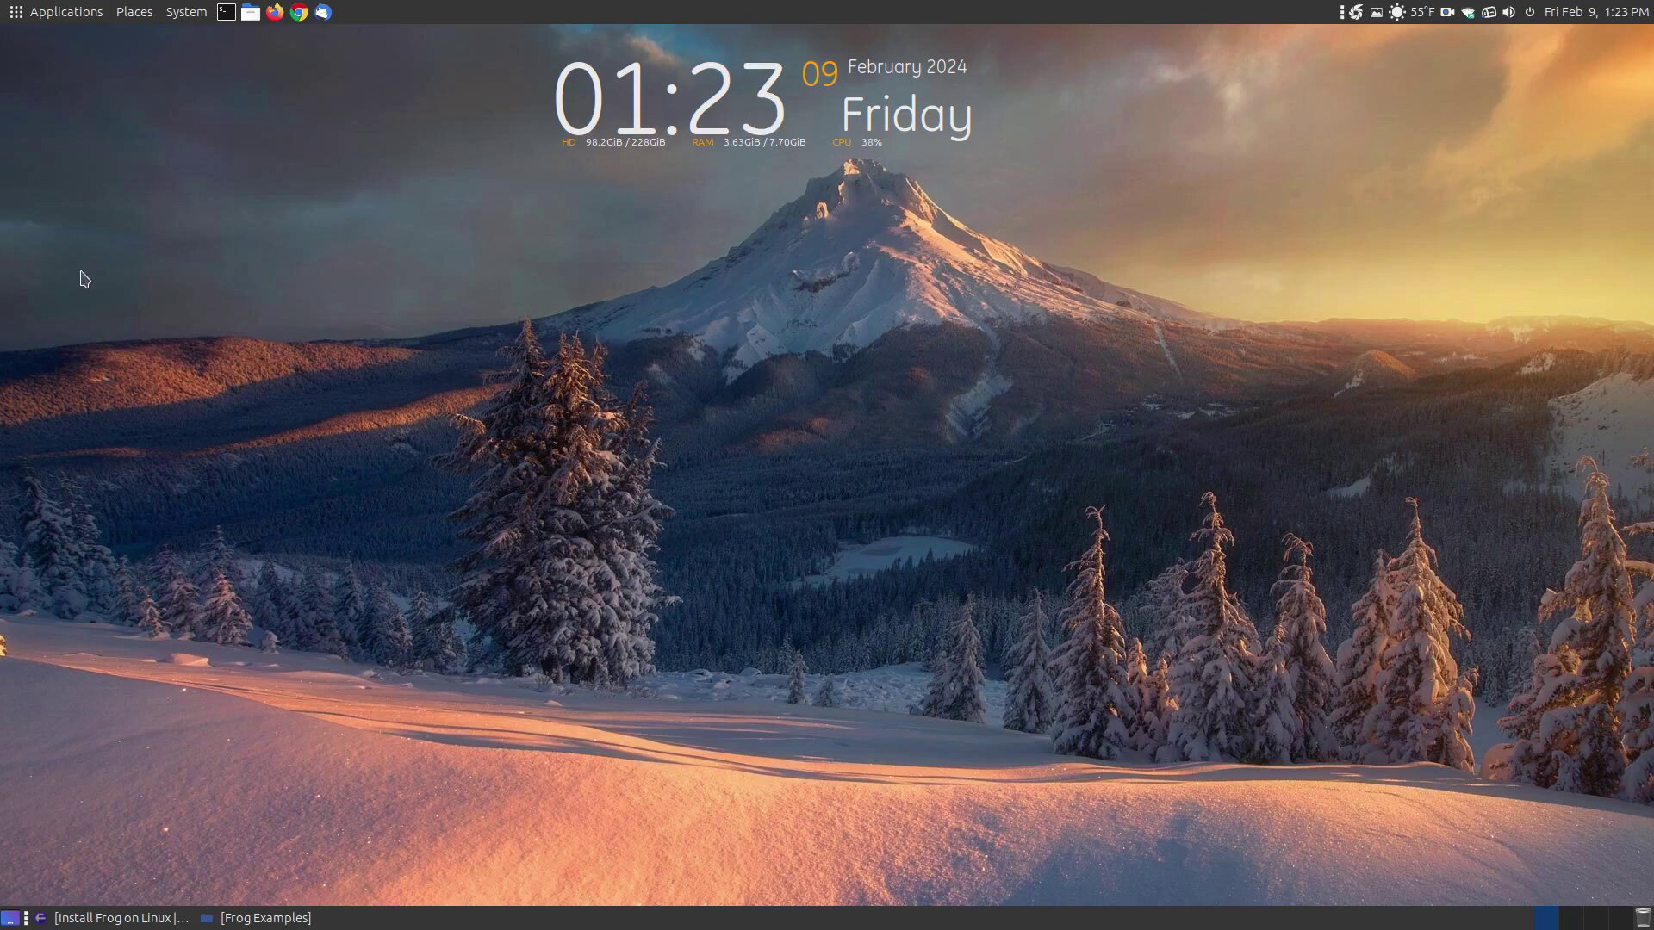
- Launch Frog and try to extract text by taking a screenshot
click(13, 12)
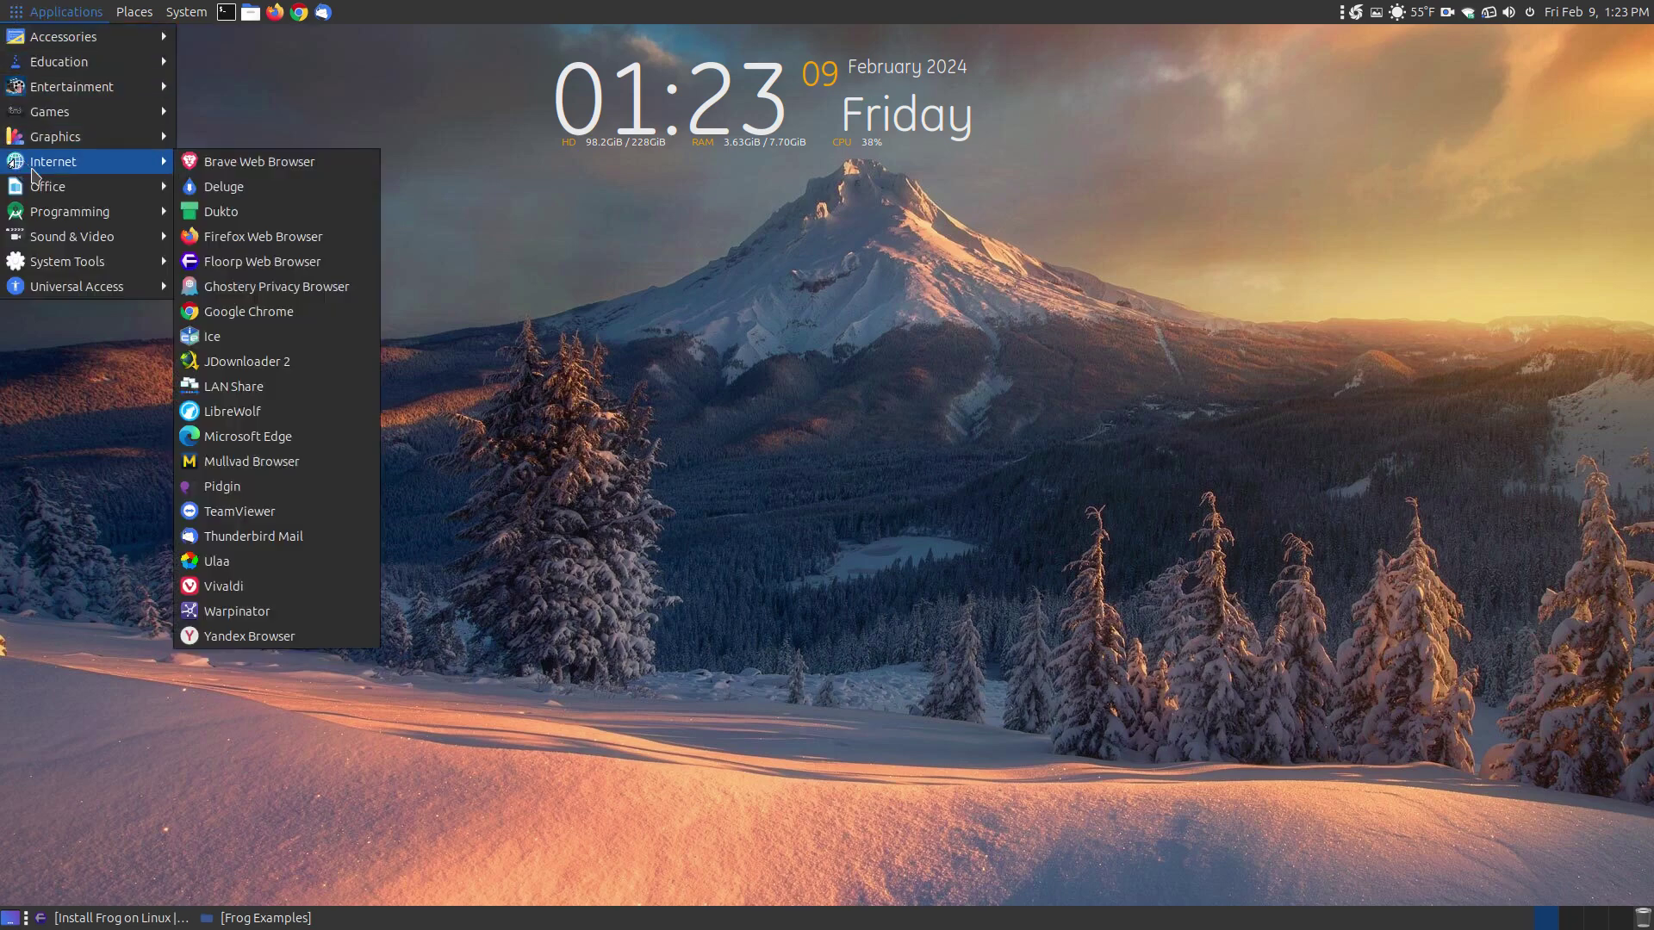
mouse_move(23, 182)
click(258, 389)
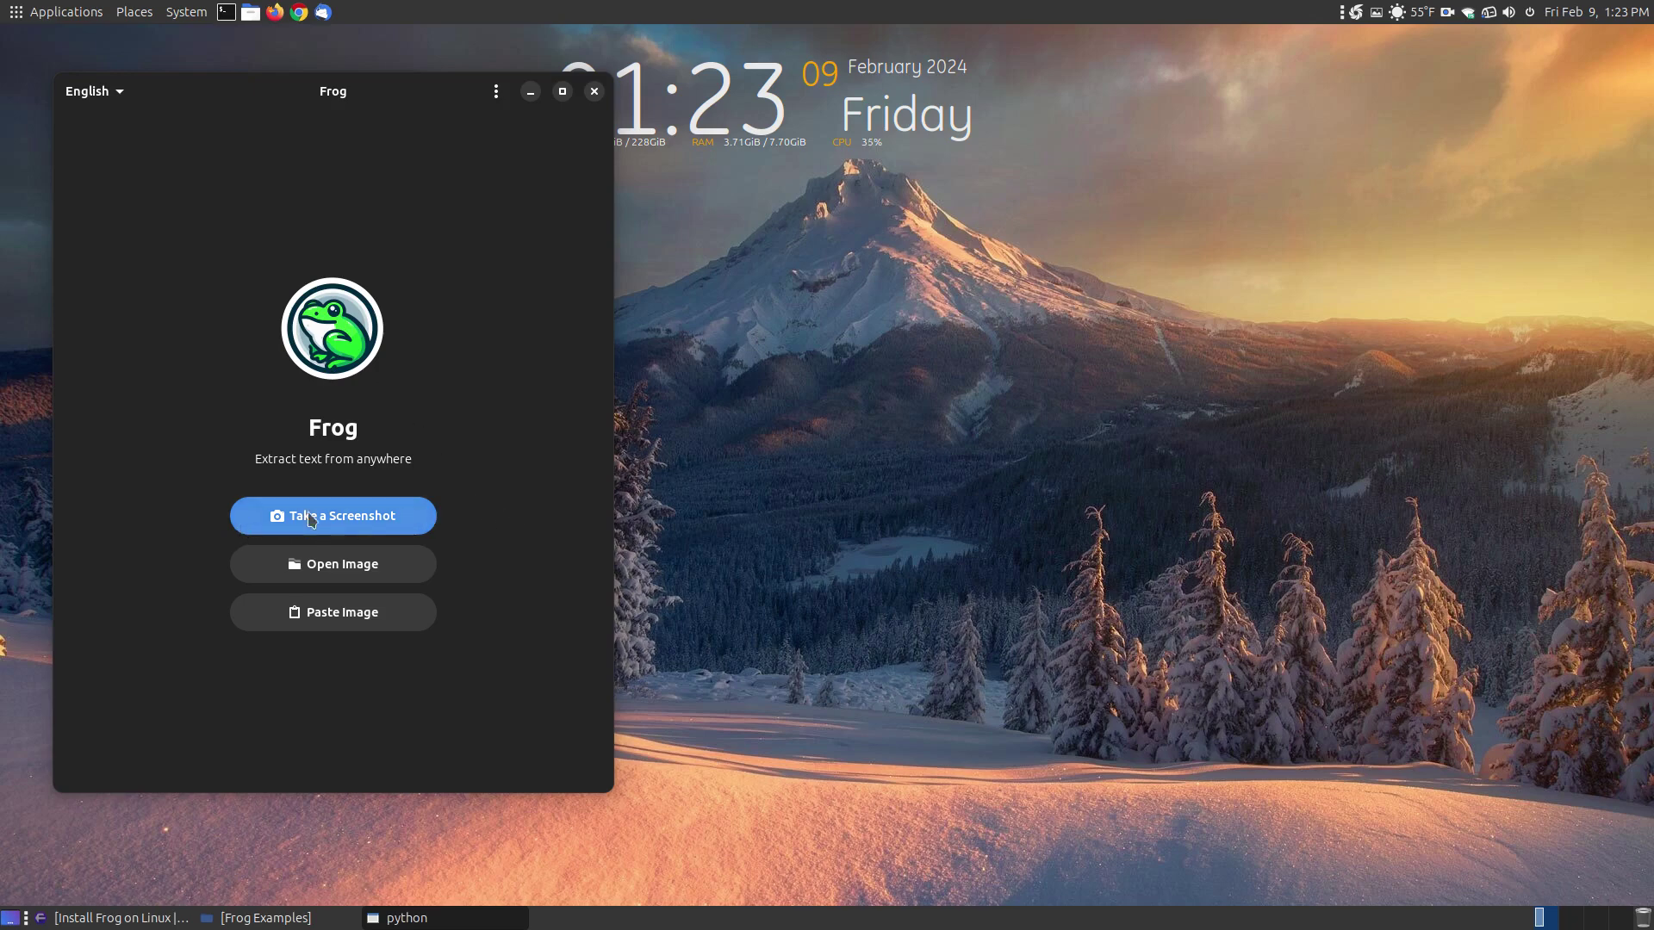
click(391, 517)
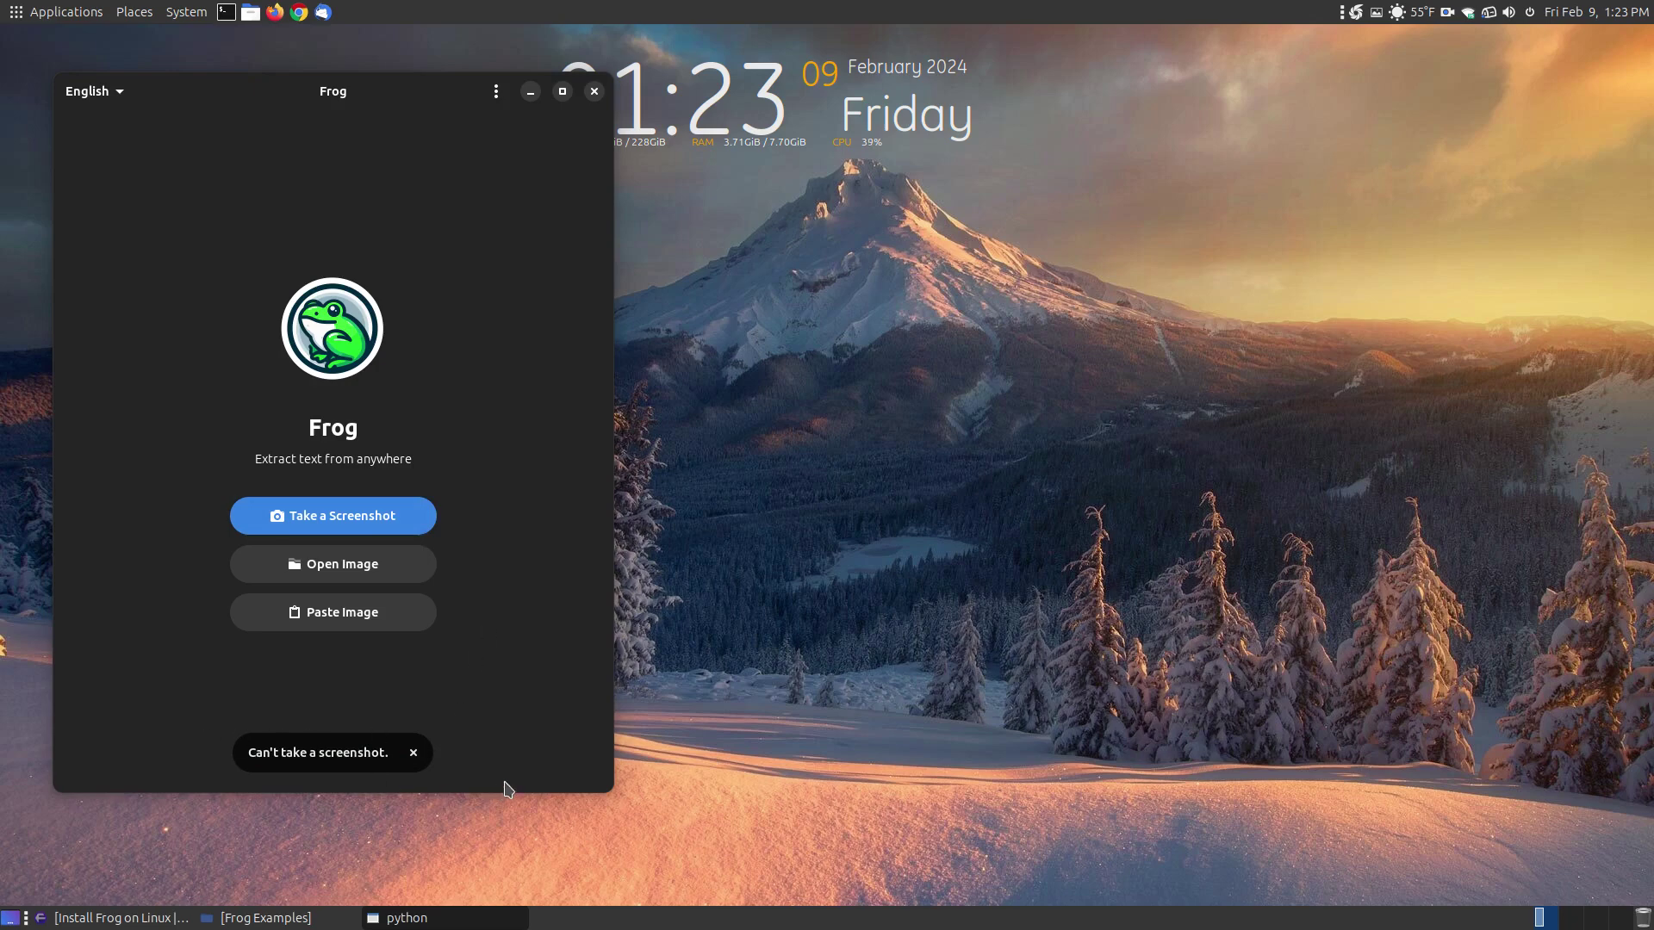
click(419, 756)
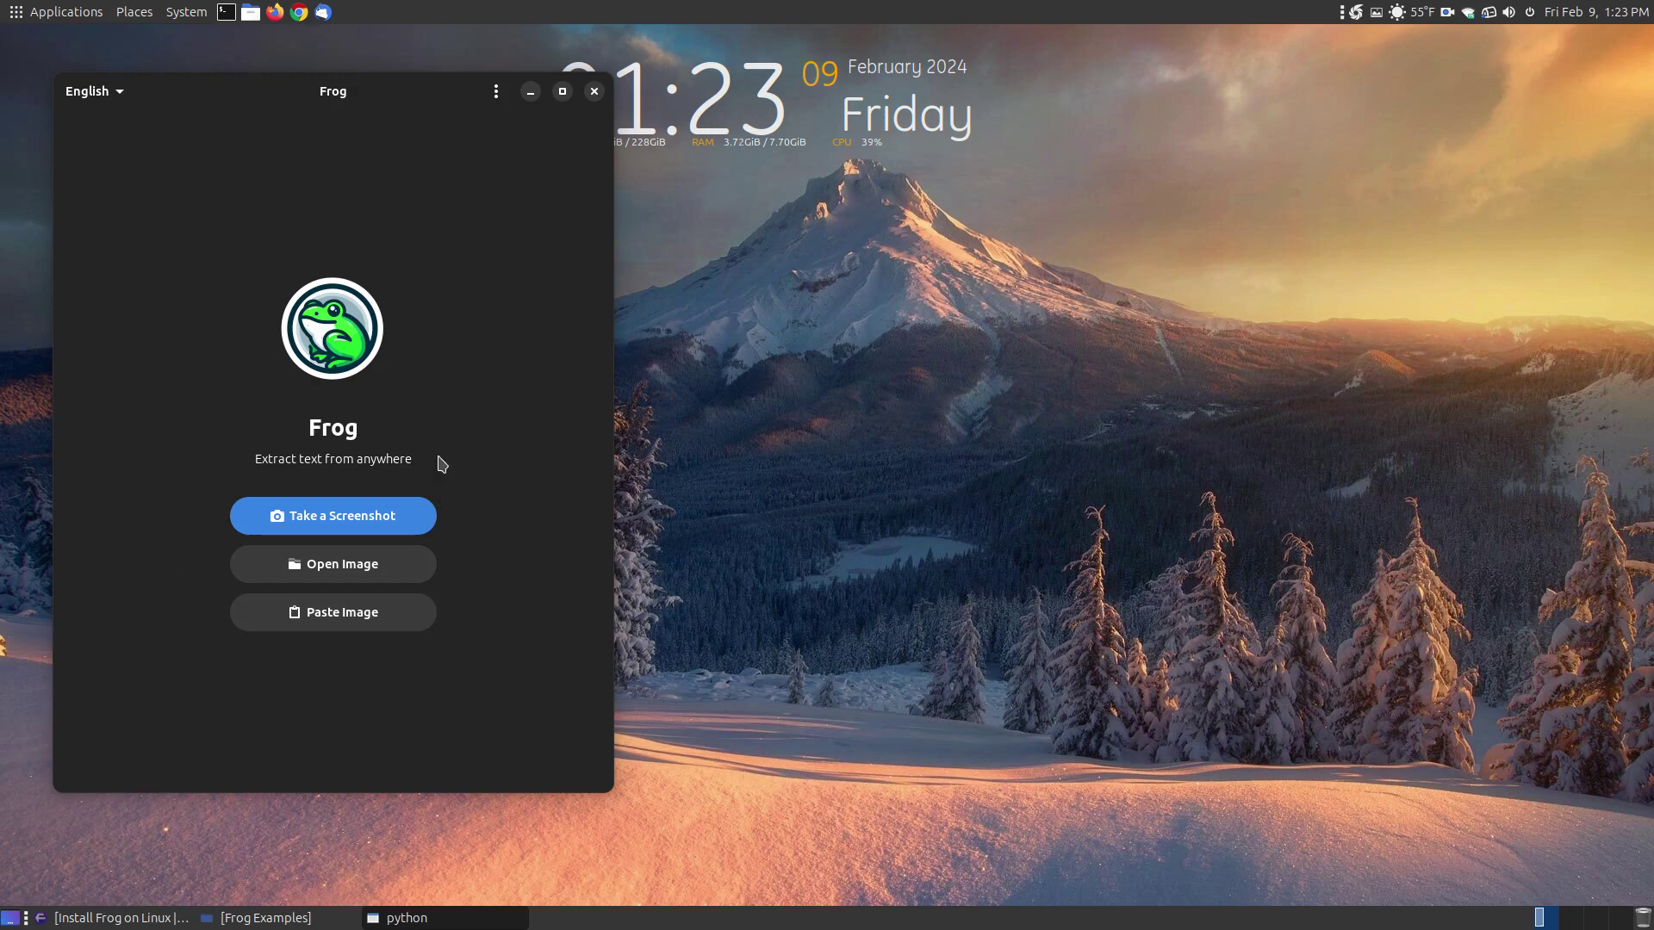
- Review Frog's general preferences, its installed languages and the list of languages available for download
click(497, 97)
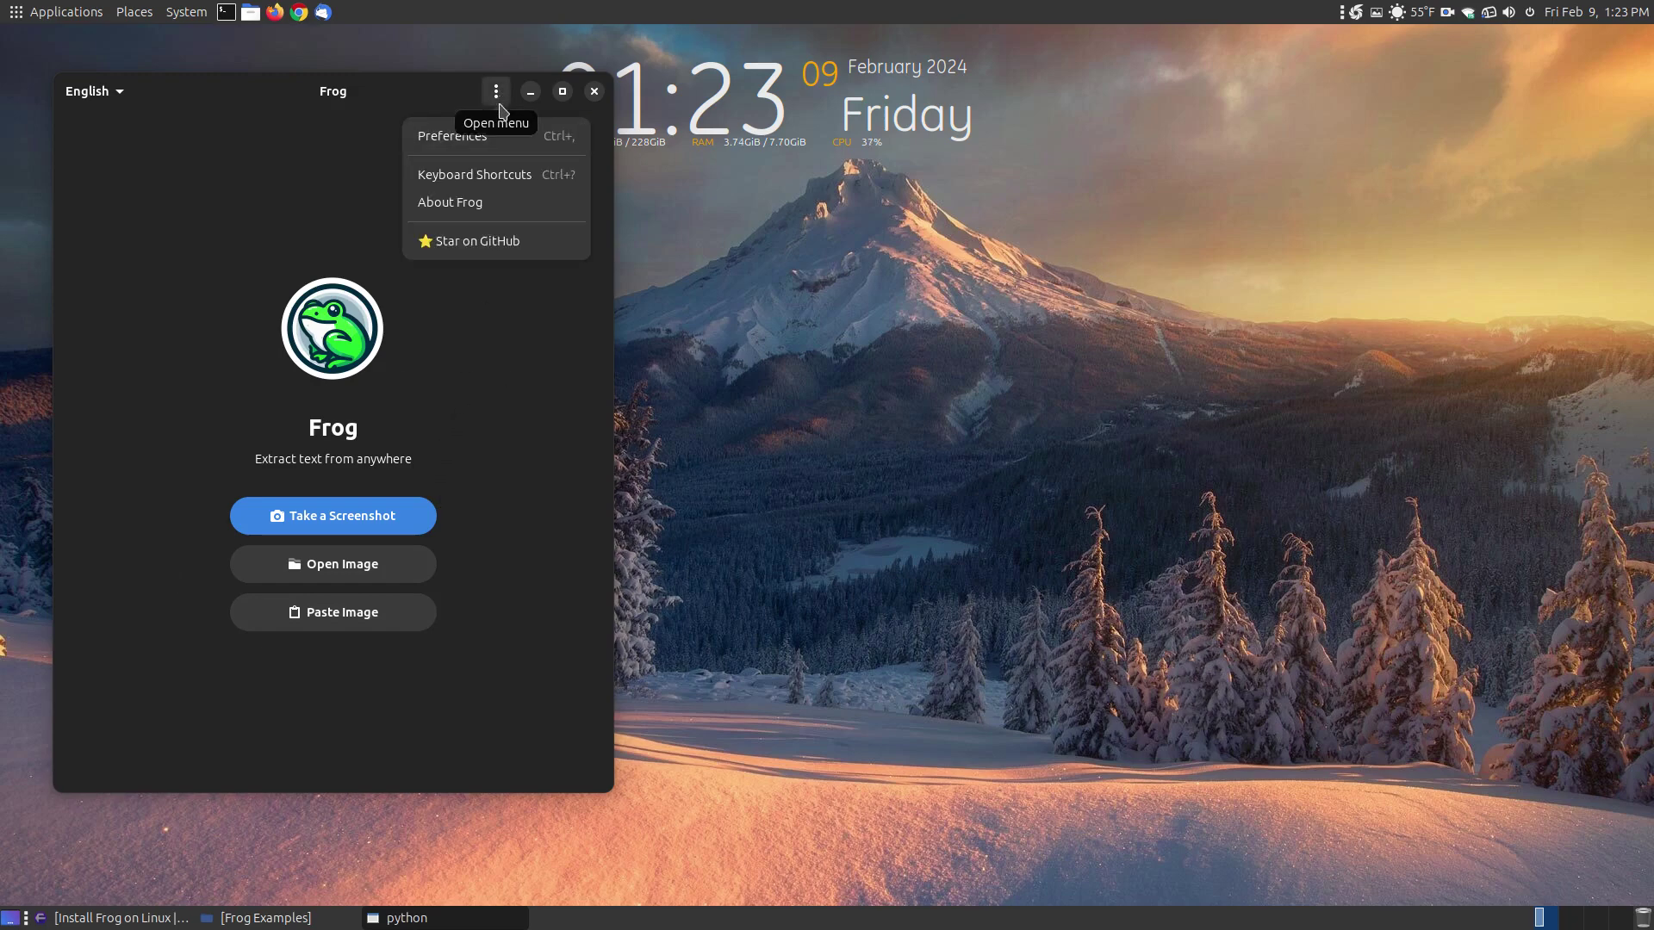
click(444, 152)
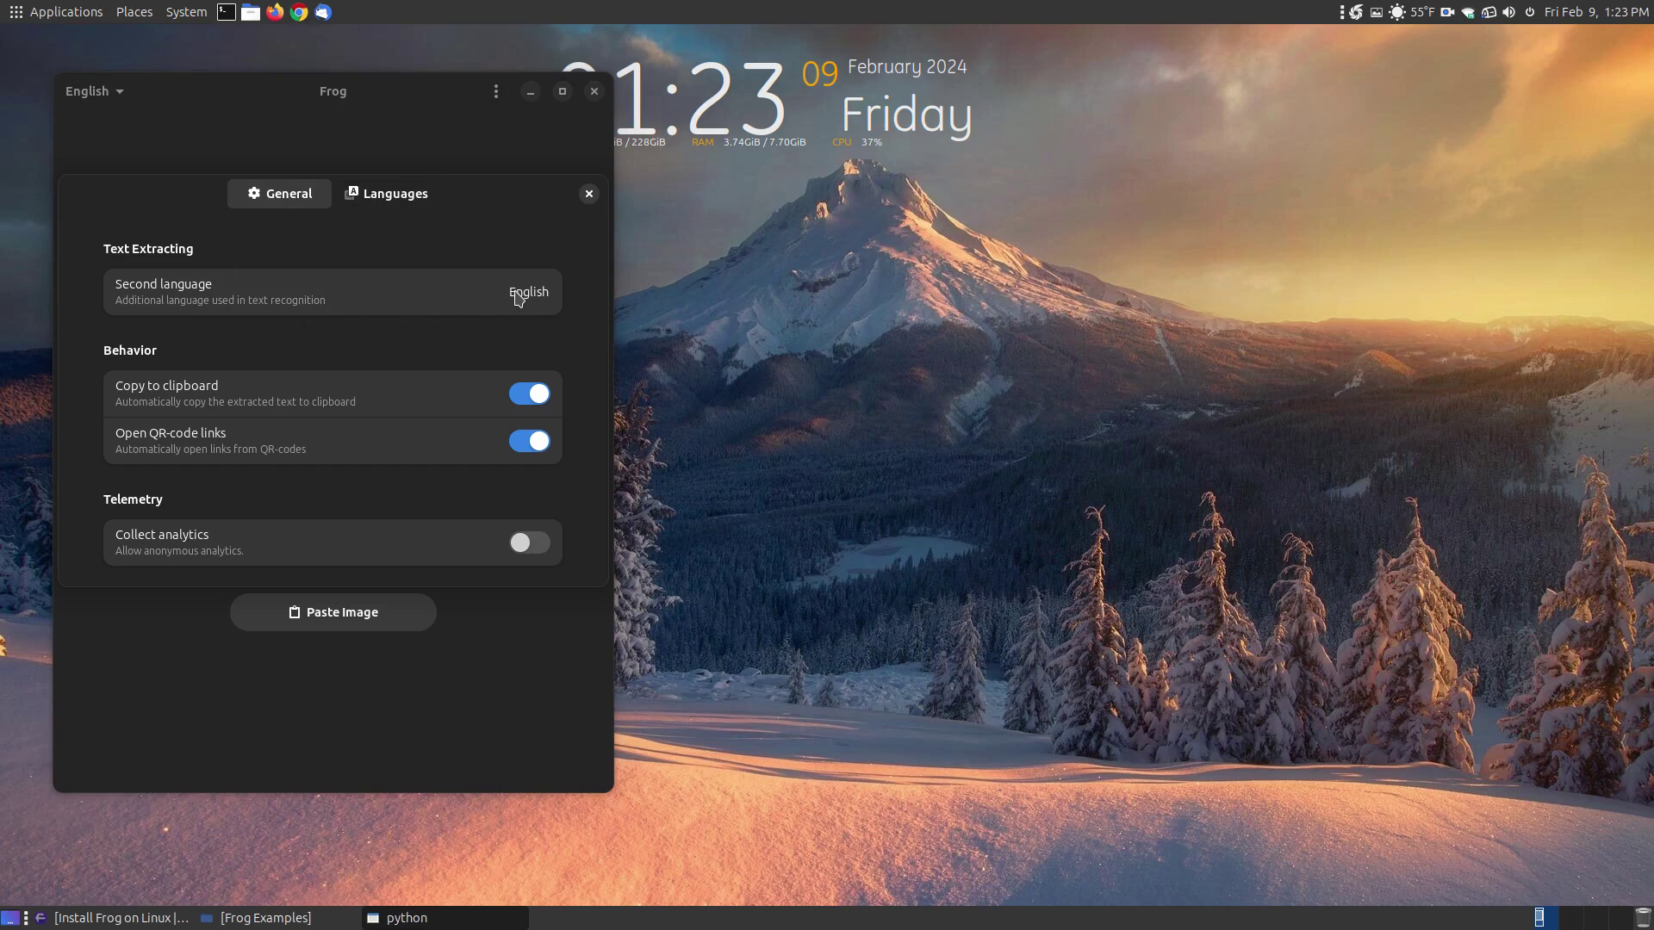
click(399, 203)
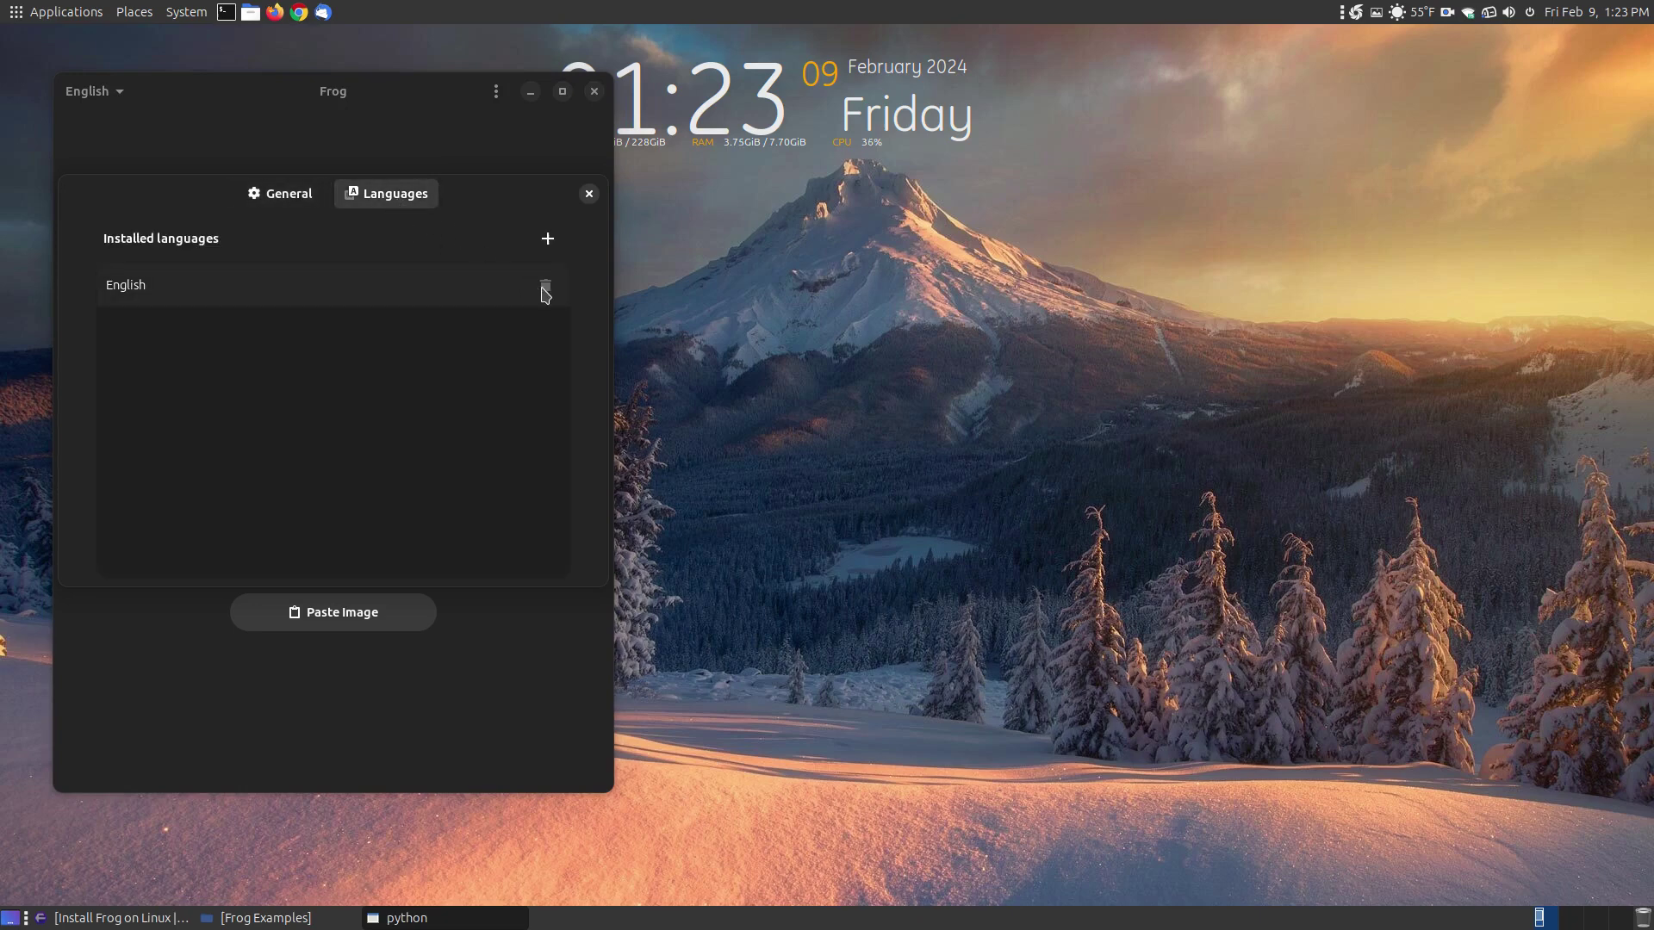
click(547, 240)
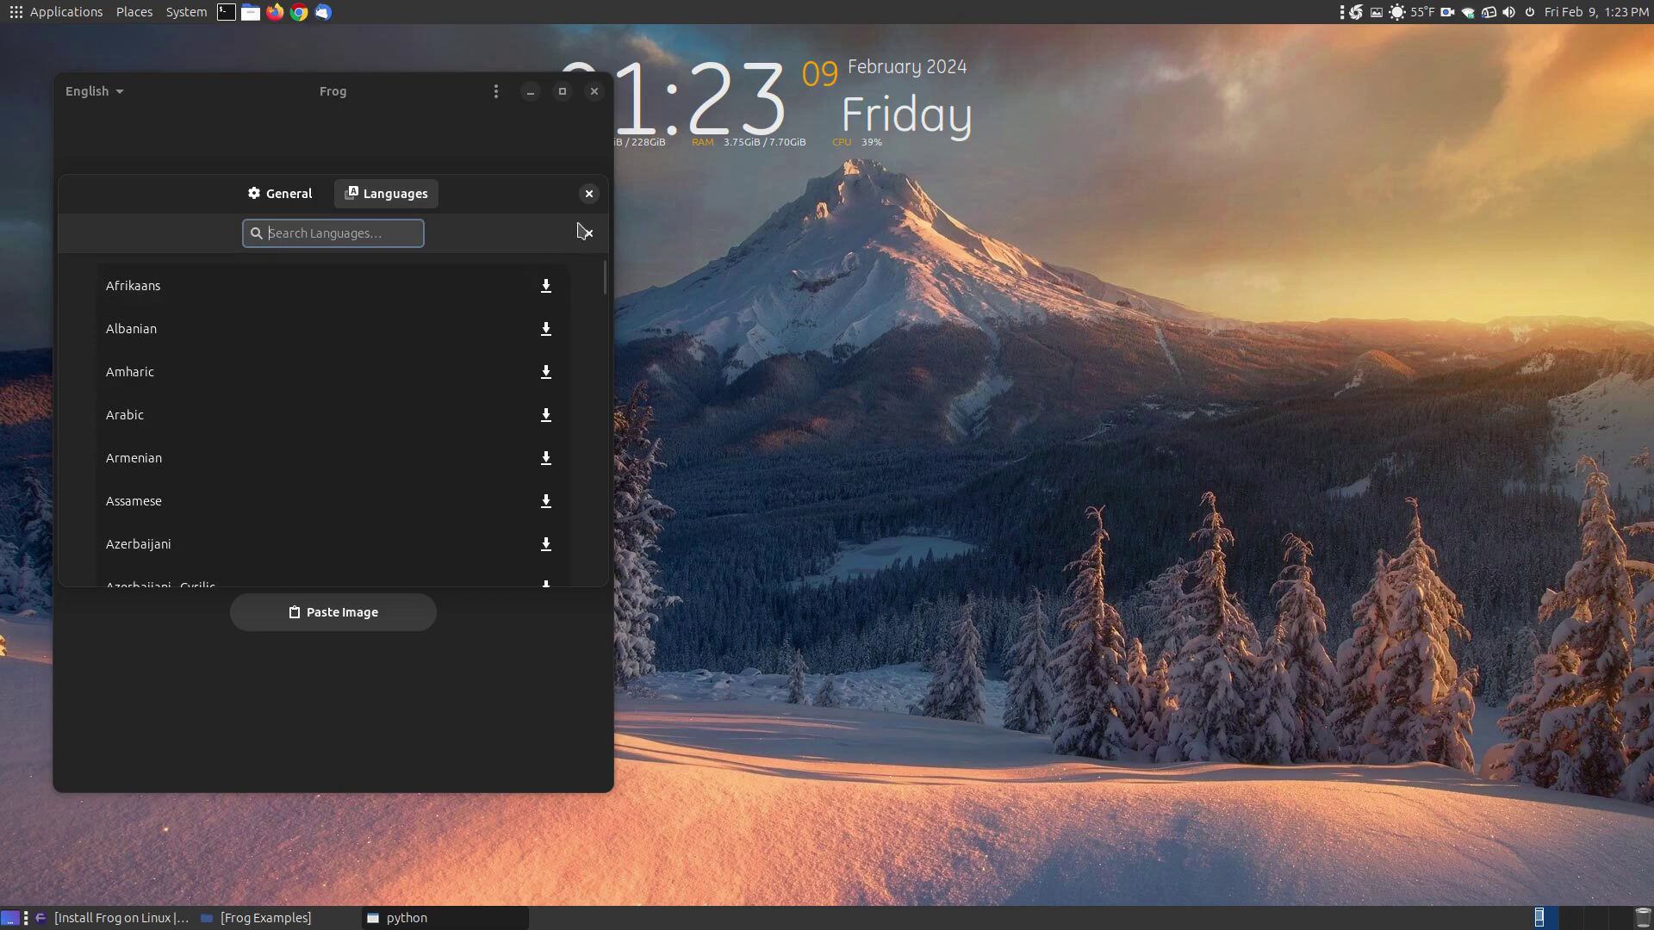
click(284, 194)
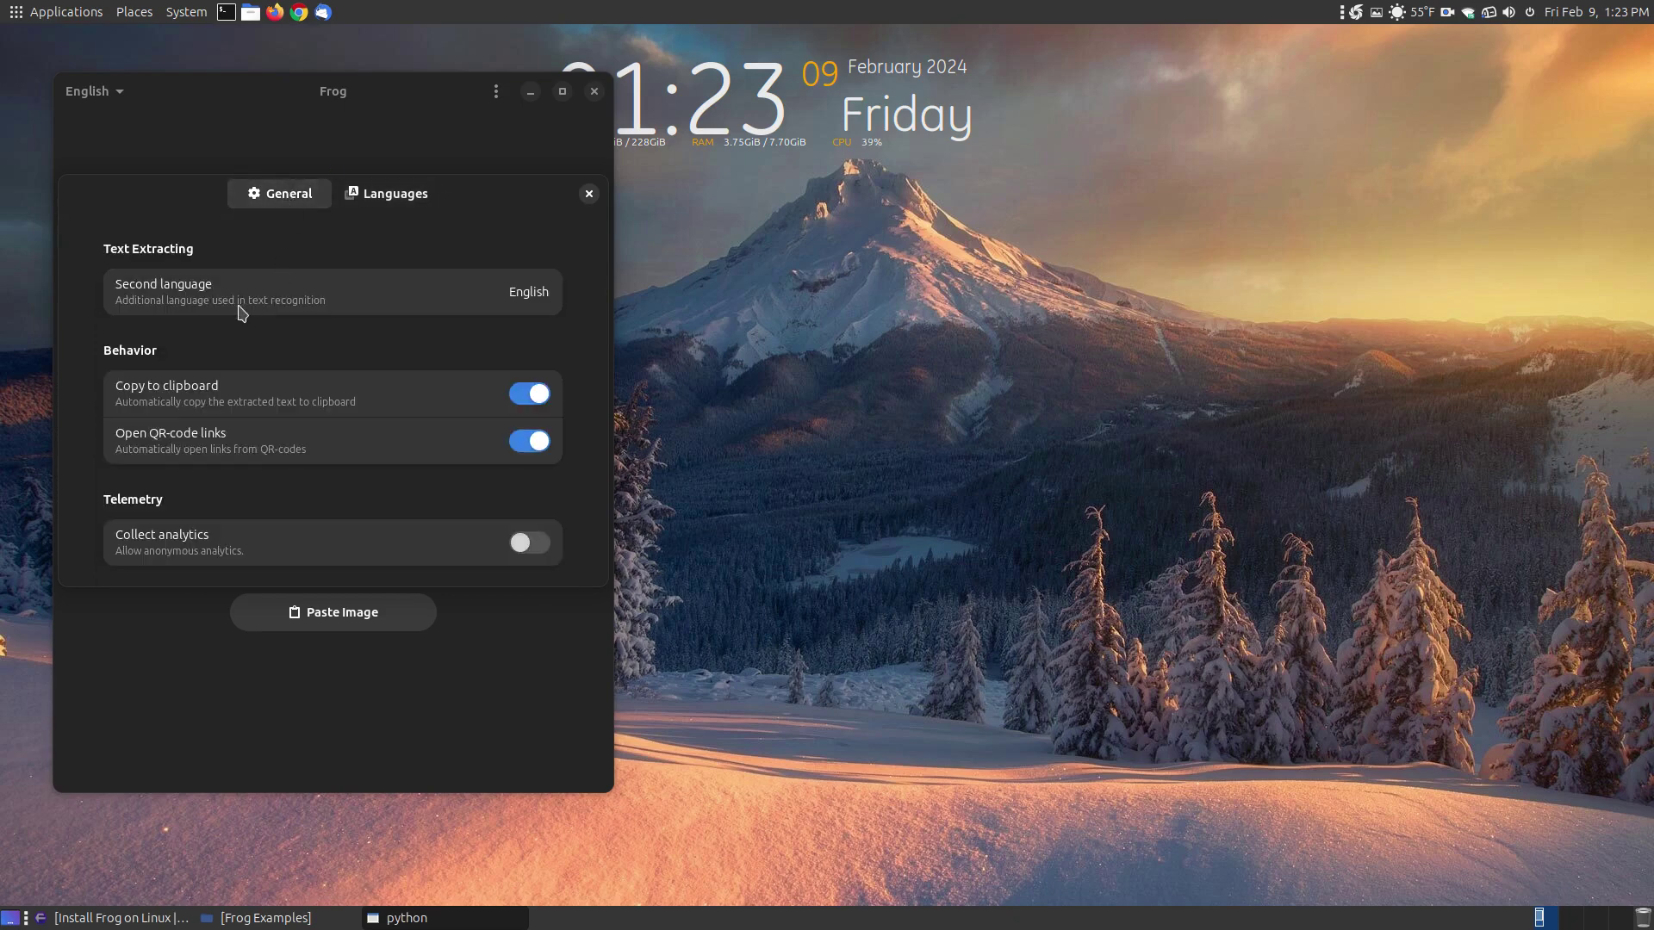
click(431, 201)
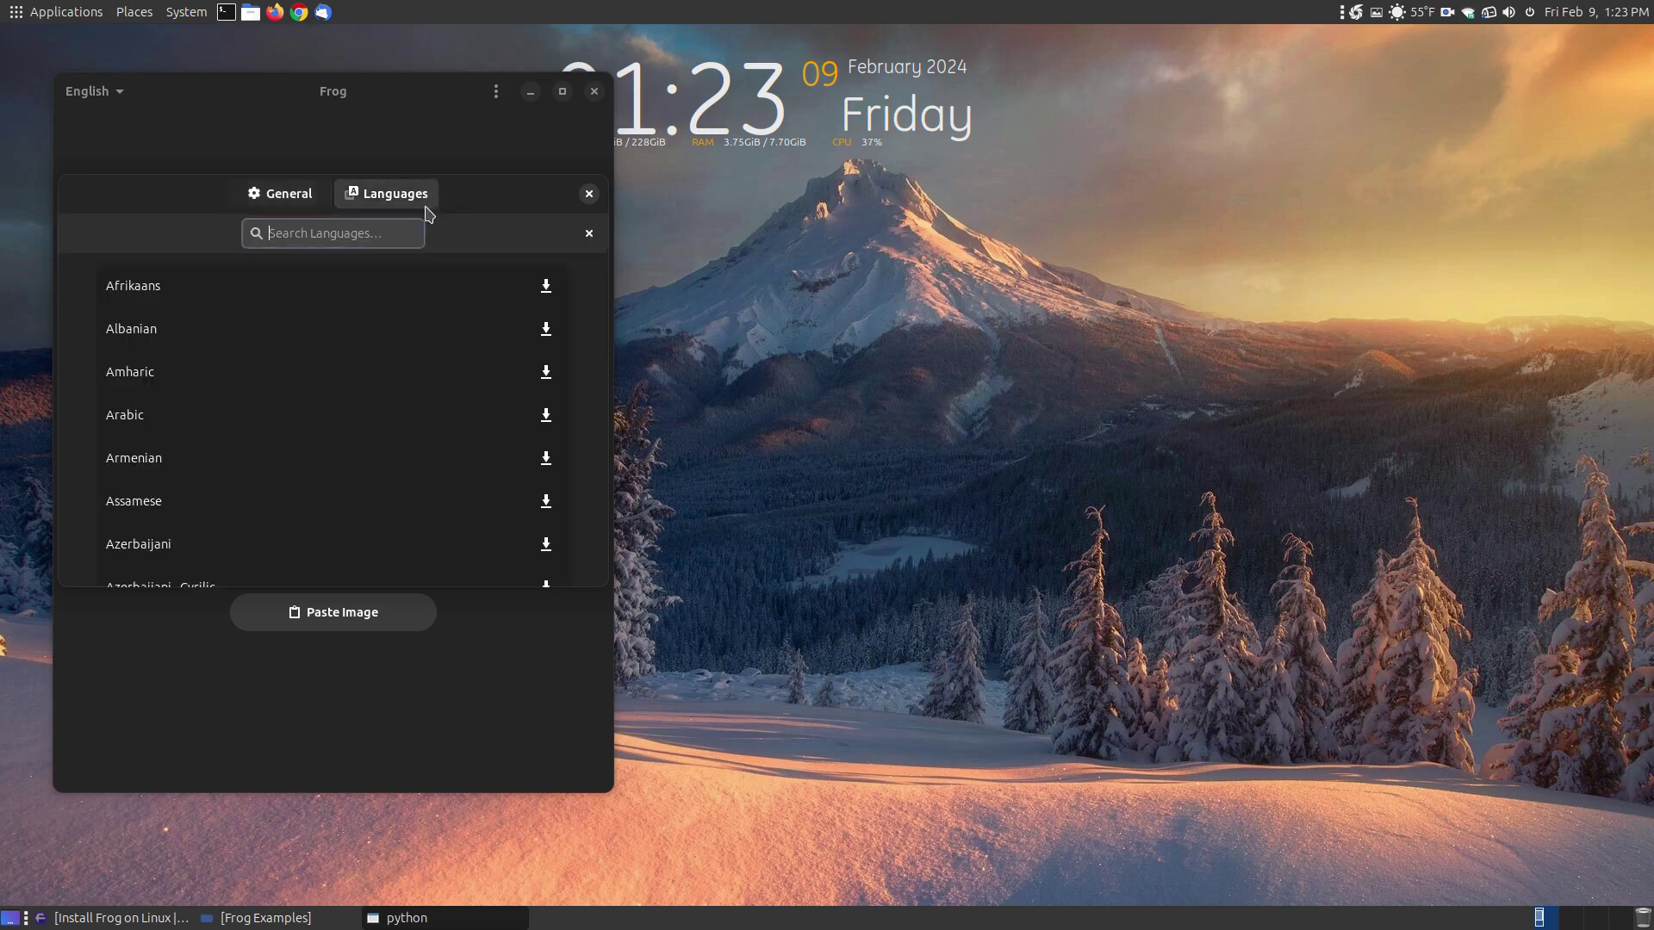
click(293, 195)
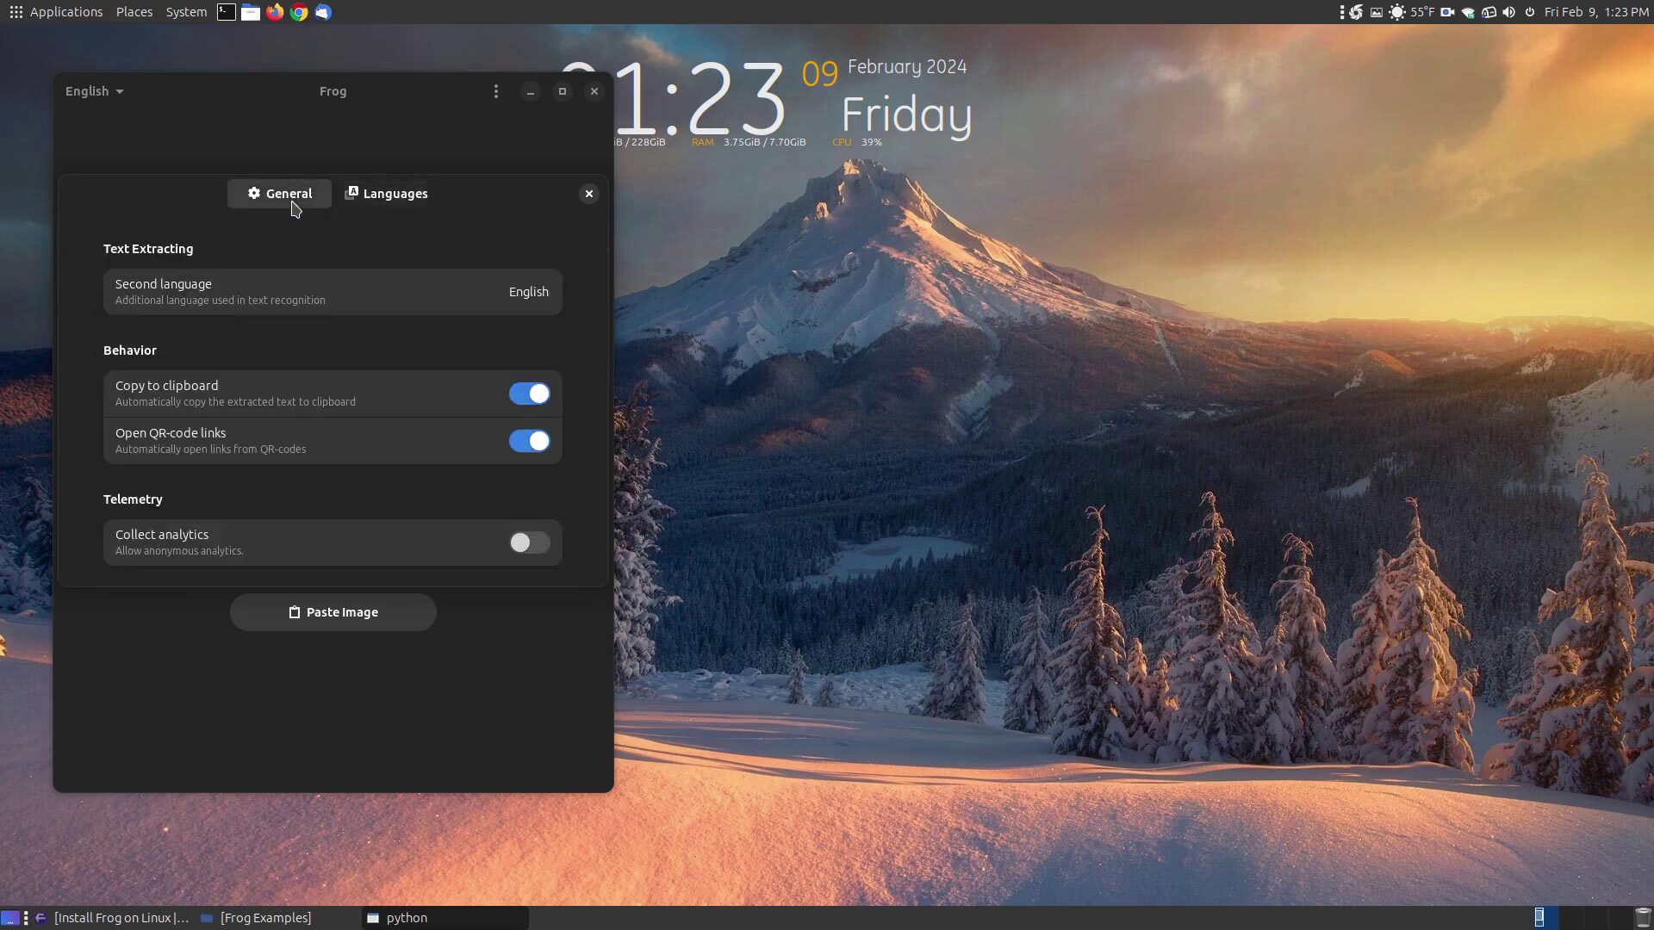
click(390, 197)
click(591, 232)
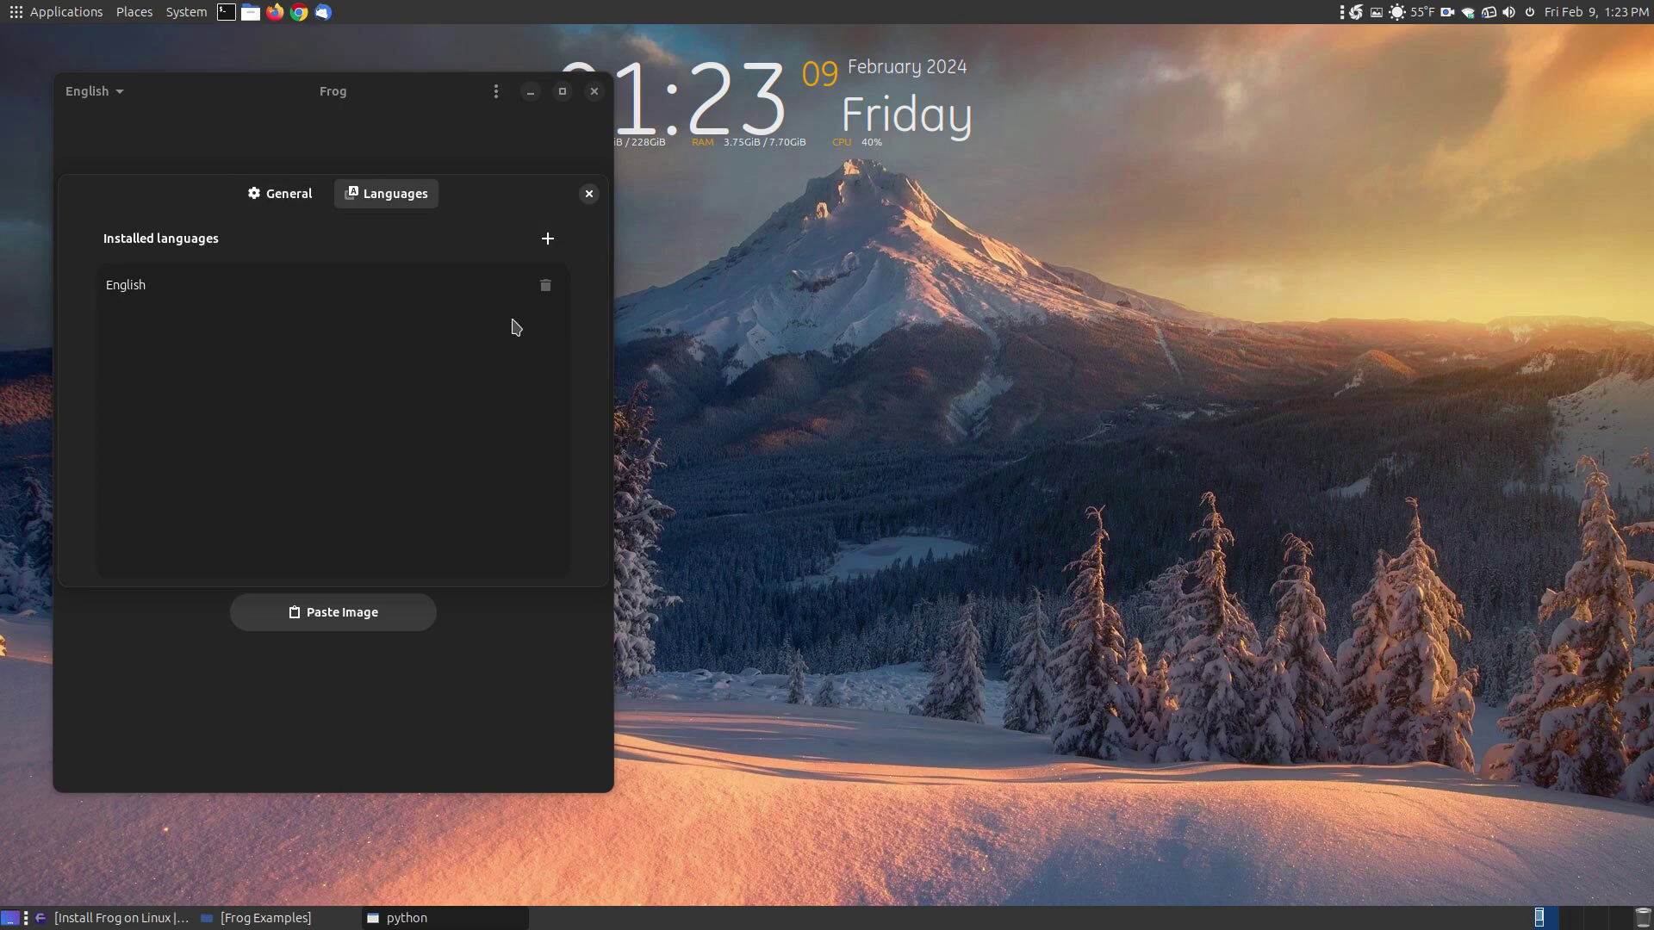
click(293, 200)
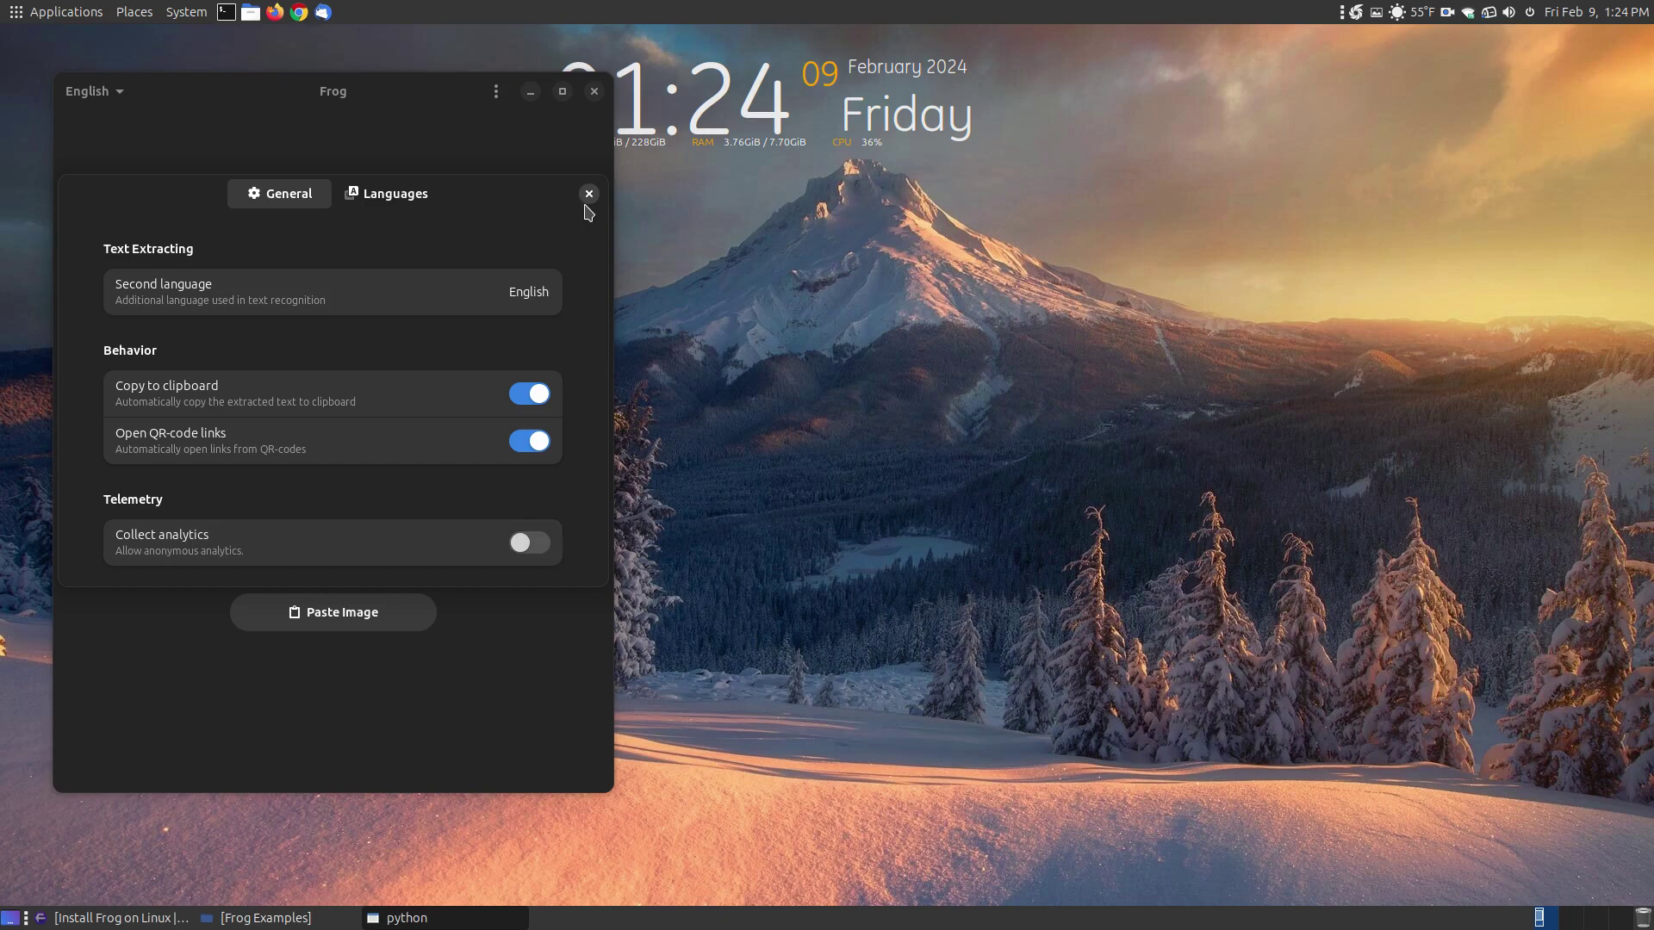
click(589, 194)
- View Frog's keyboard shortcuts overview and close it
click(490, 93)
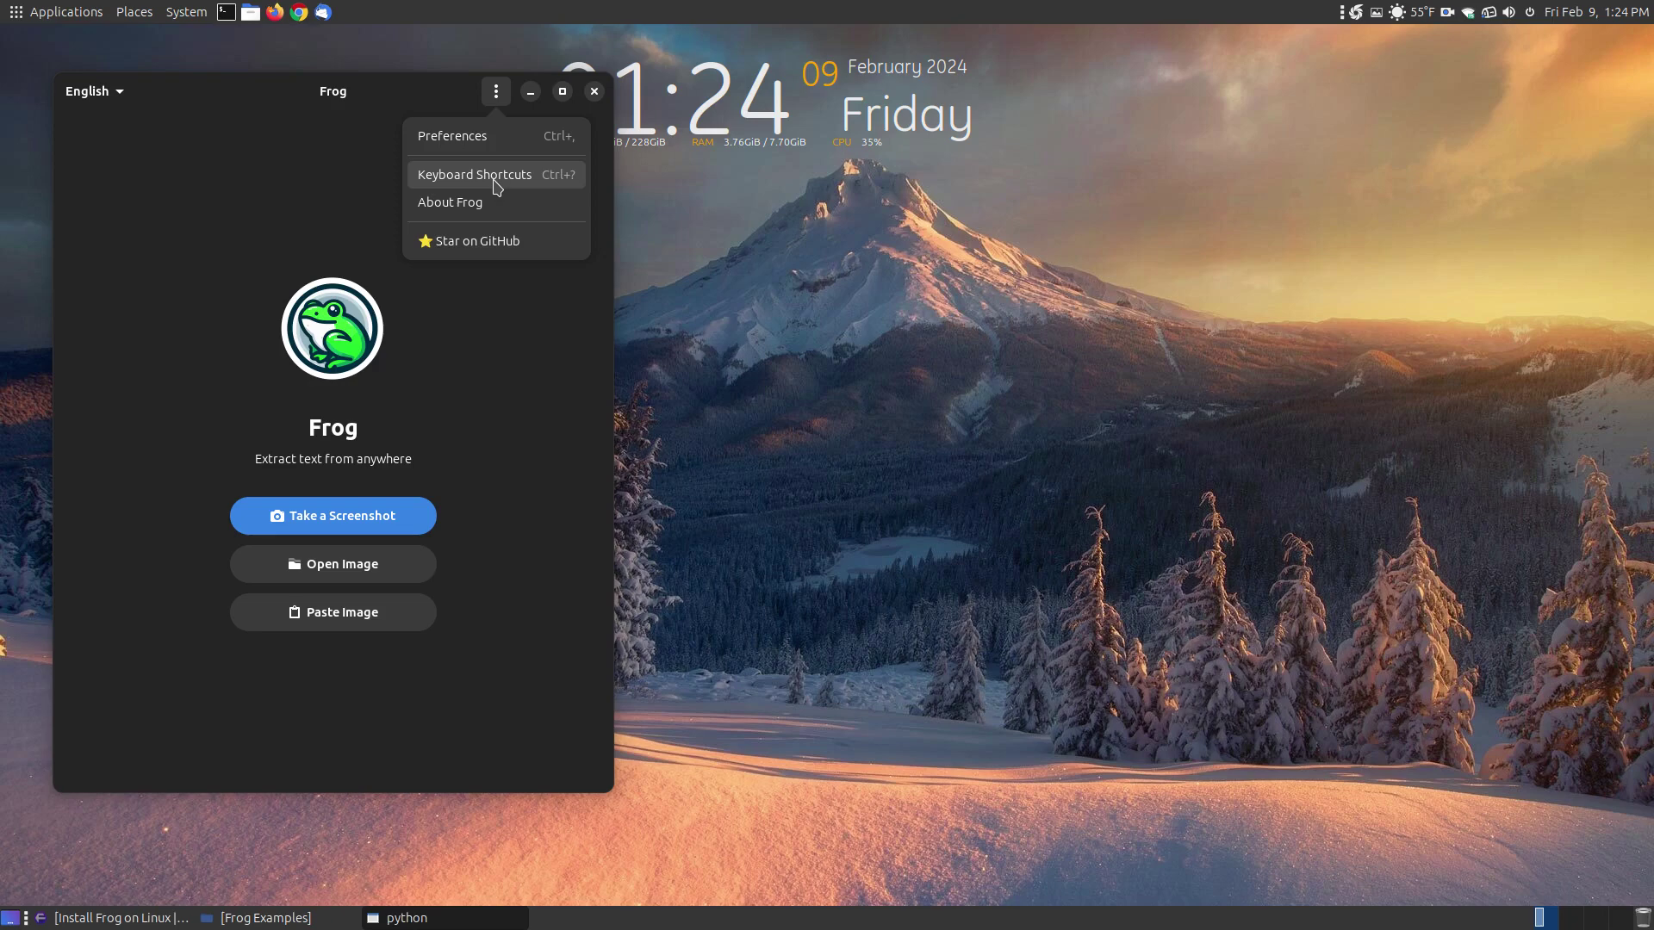
click(466, 177)
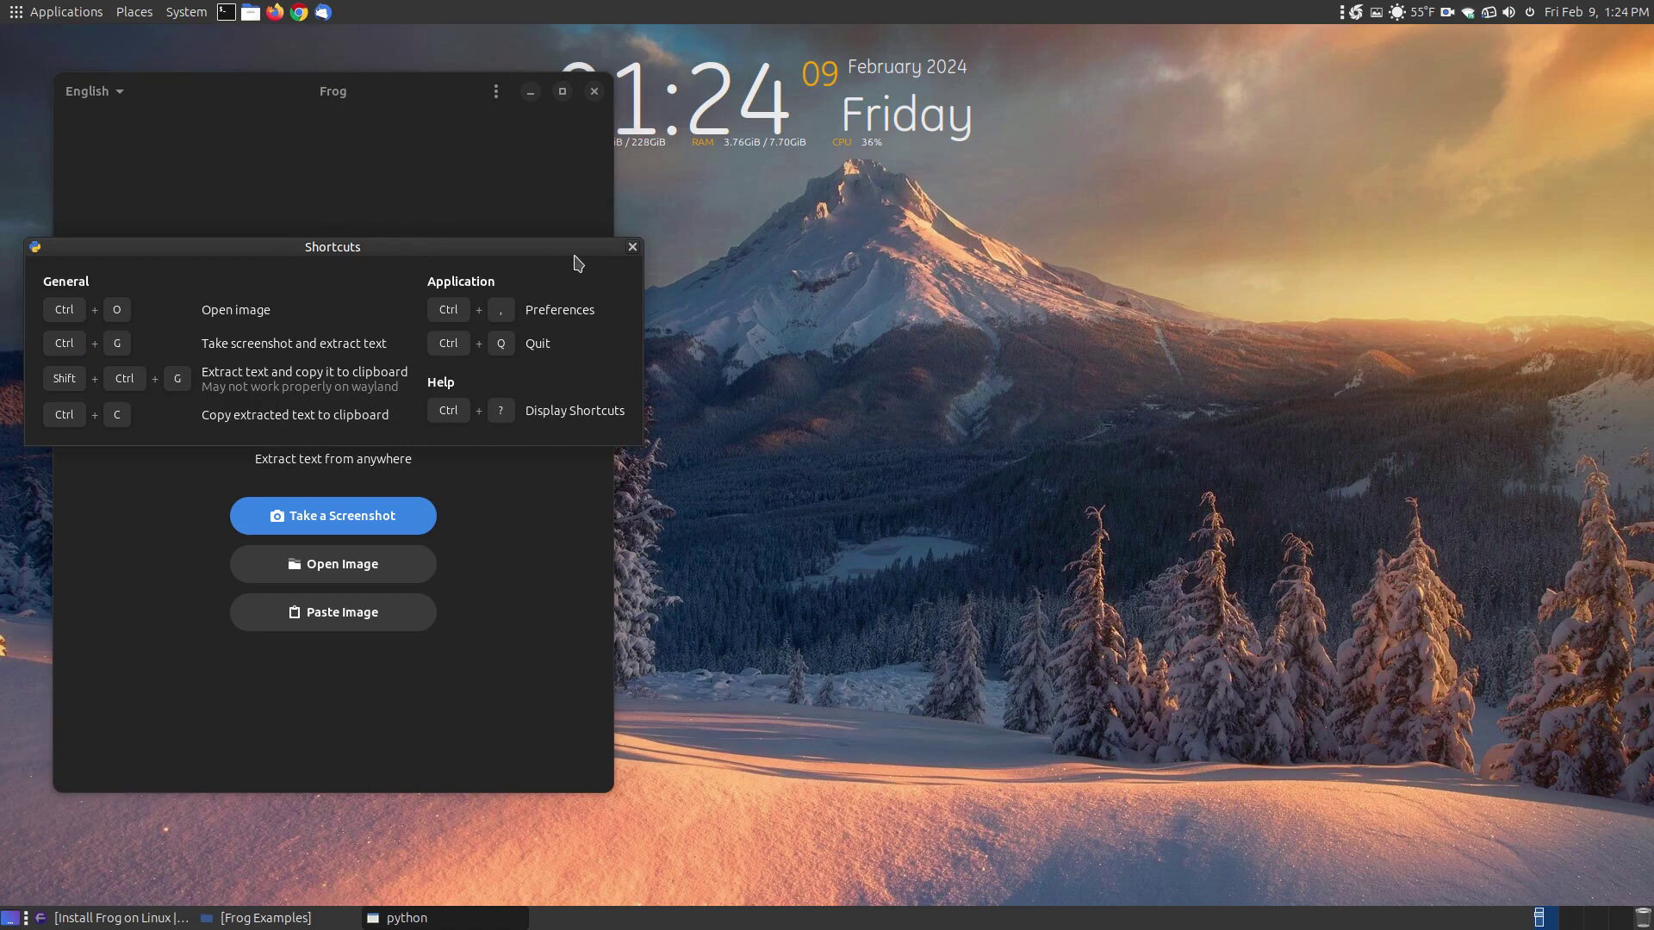
click(633, 248)
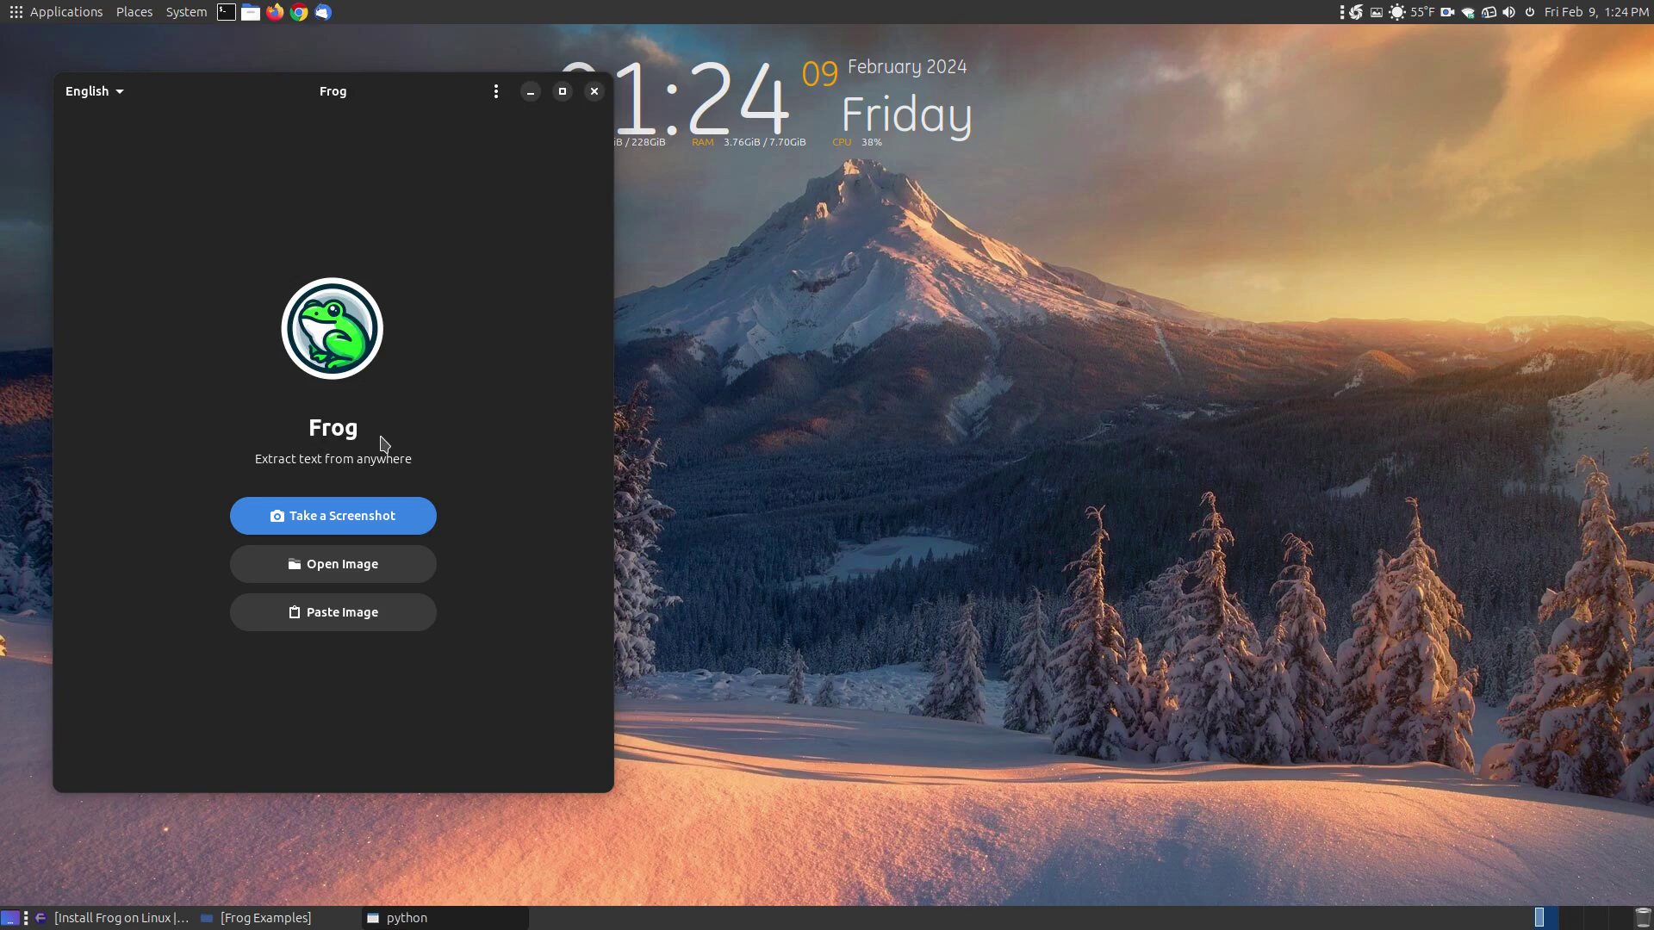
- Show the Frog Examples folder and open Frog-Sample-QR-Code.png from Pictures/Frog/Frog Examples in Frog for extraction
click(274, 922)
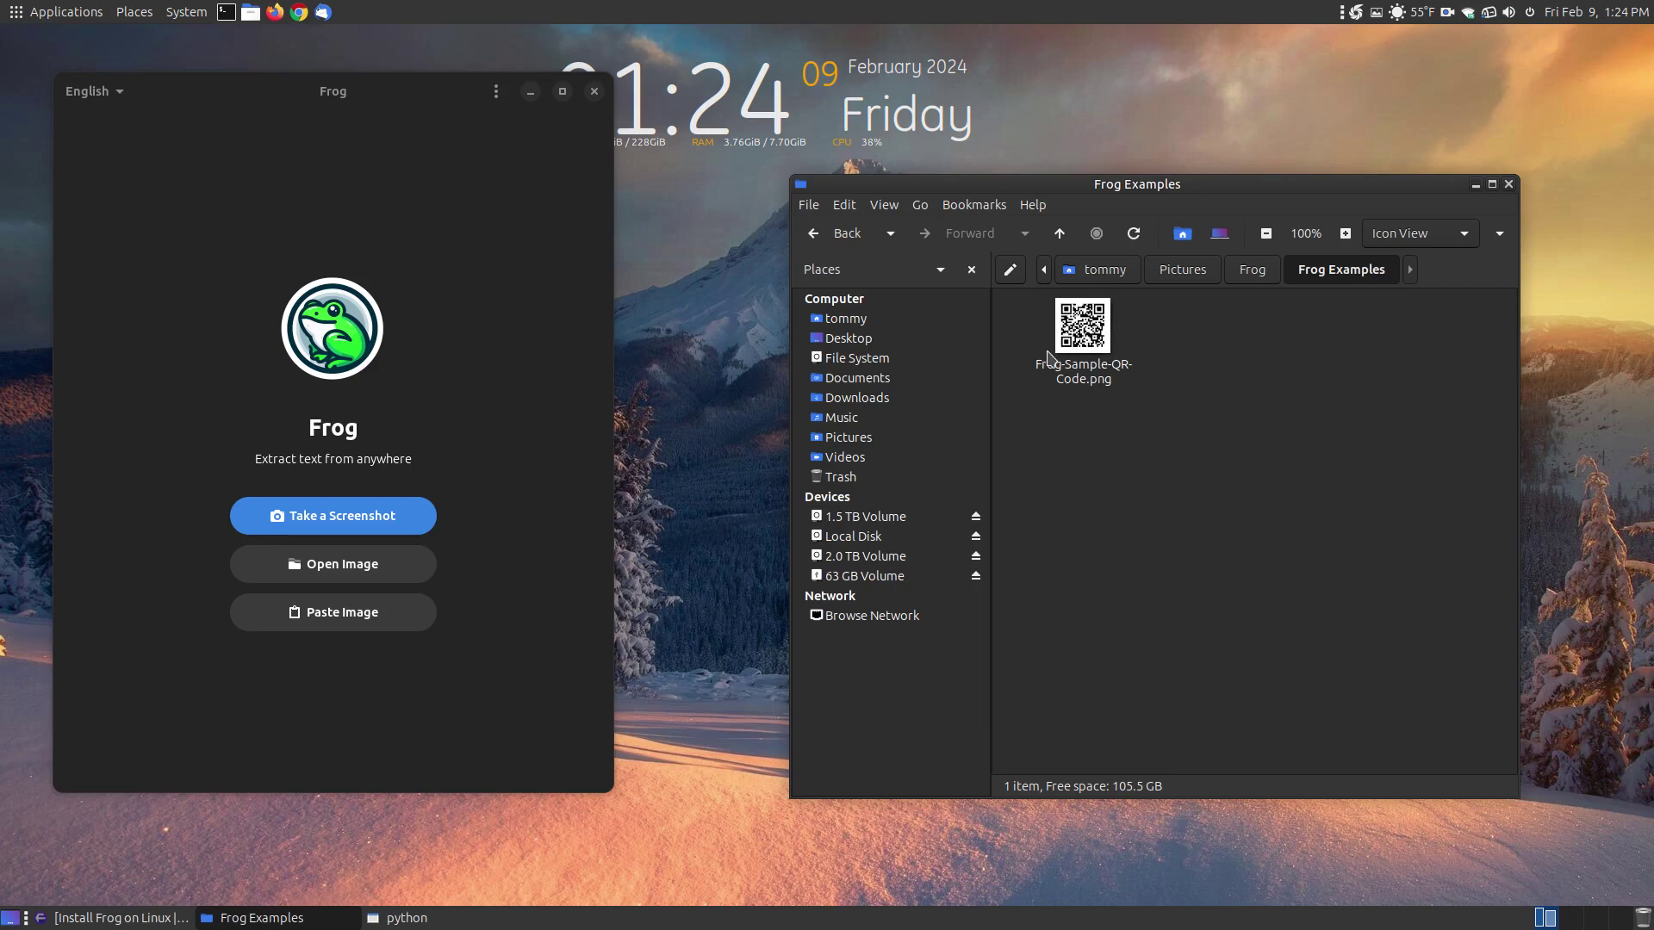
click(355, 572)
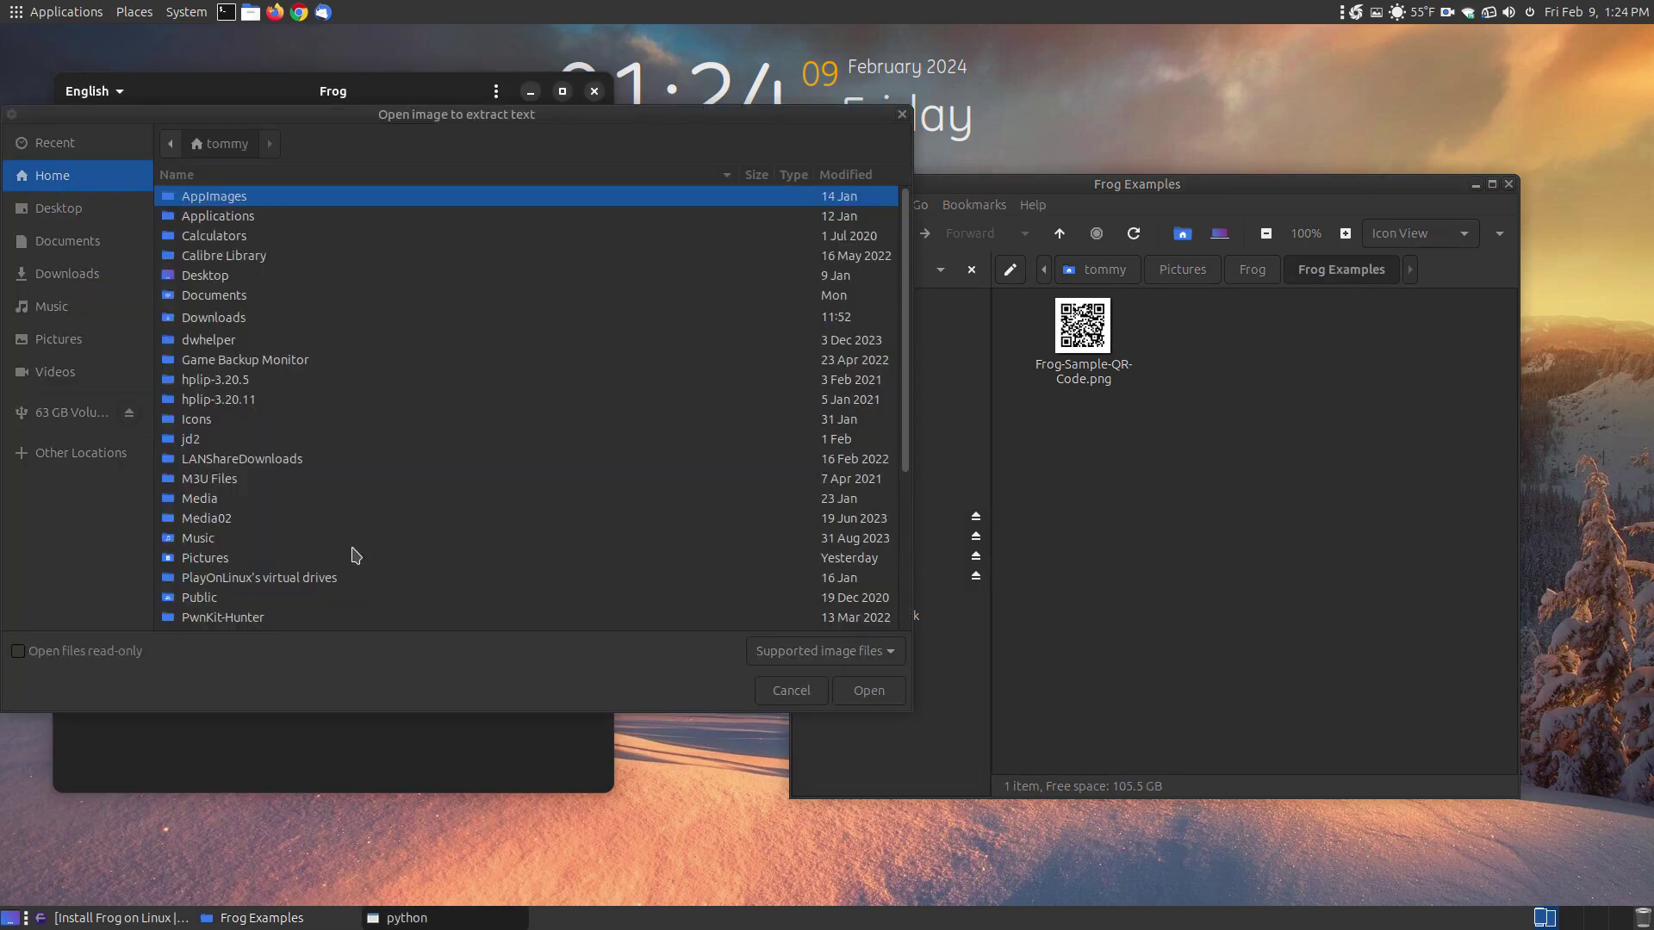
click(62, 343)
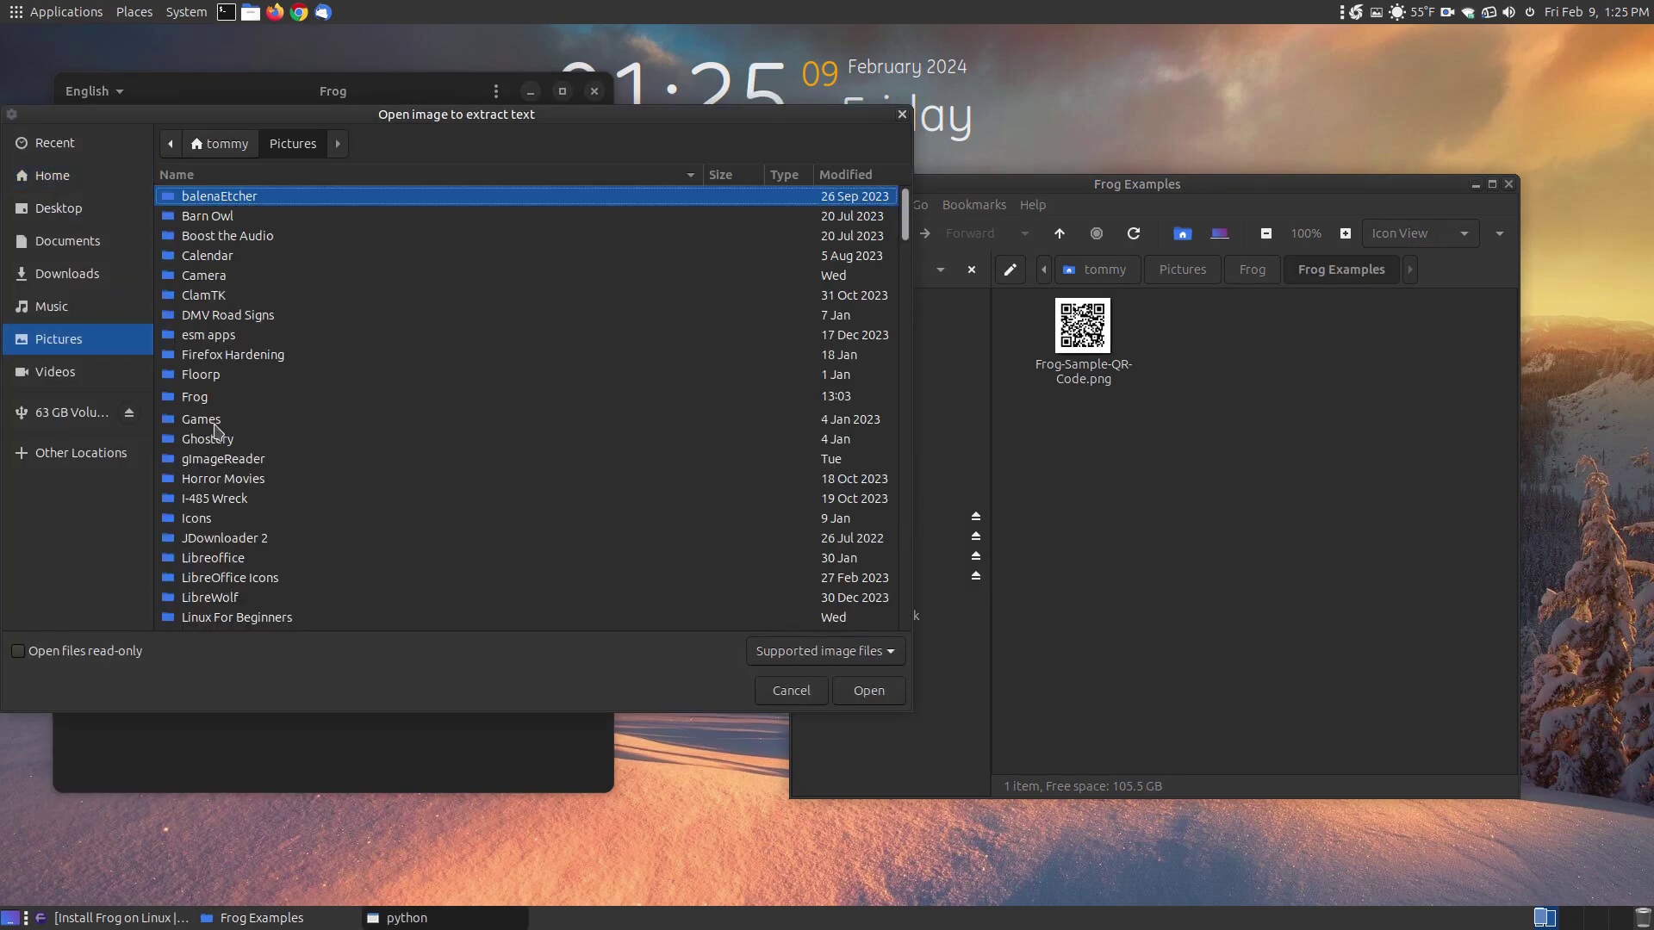
double_click(198, 399)
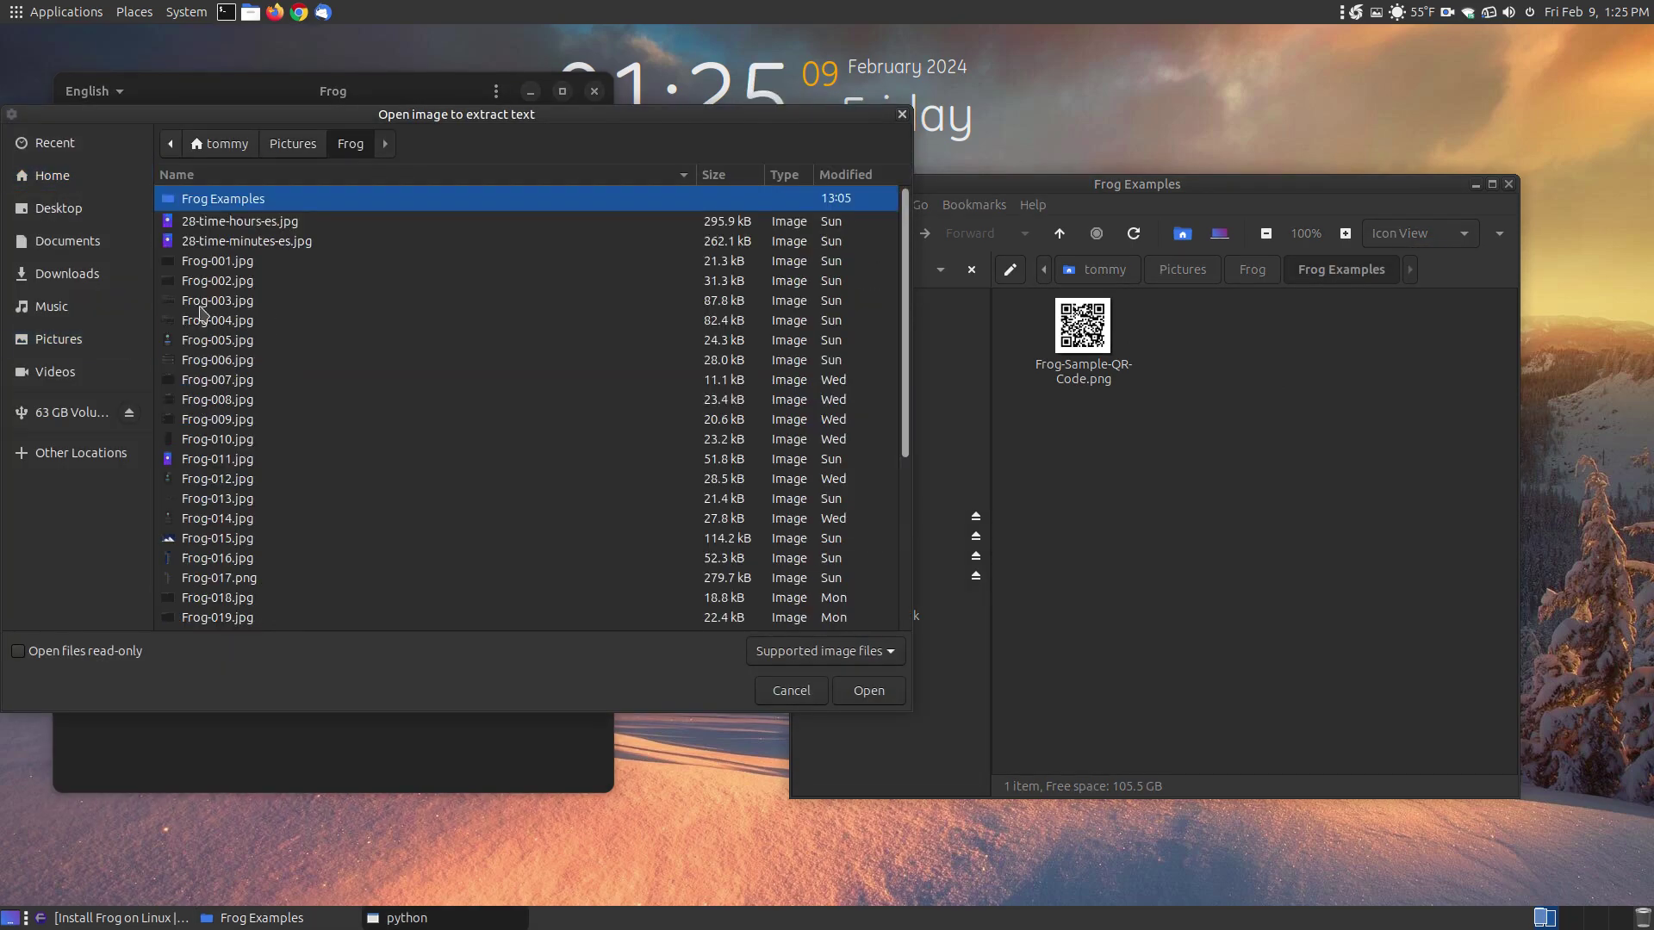
double_click(221, 199)
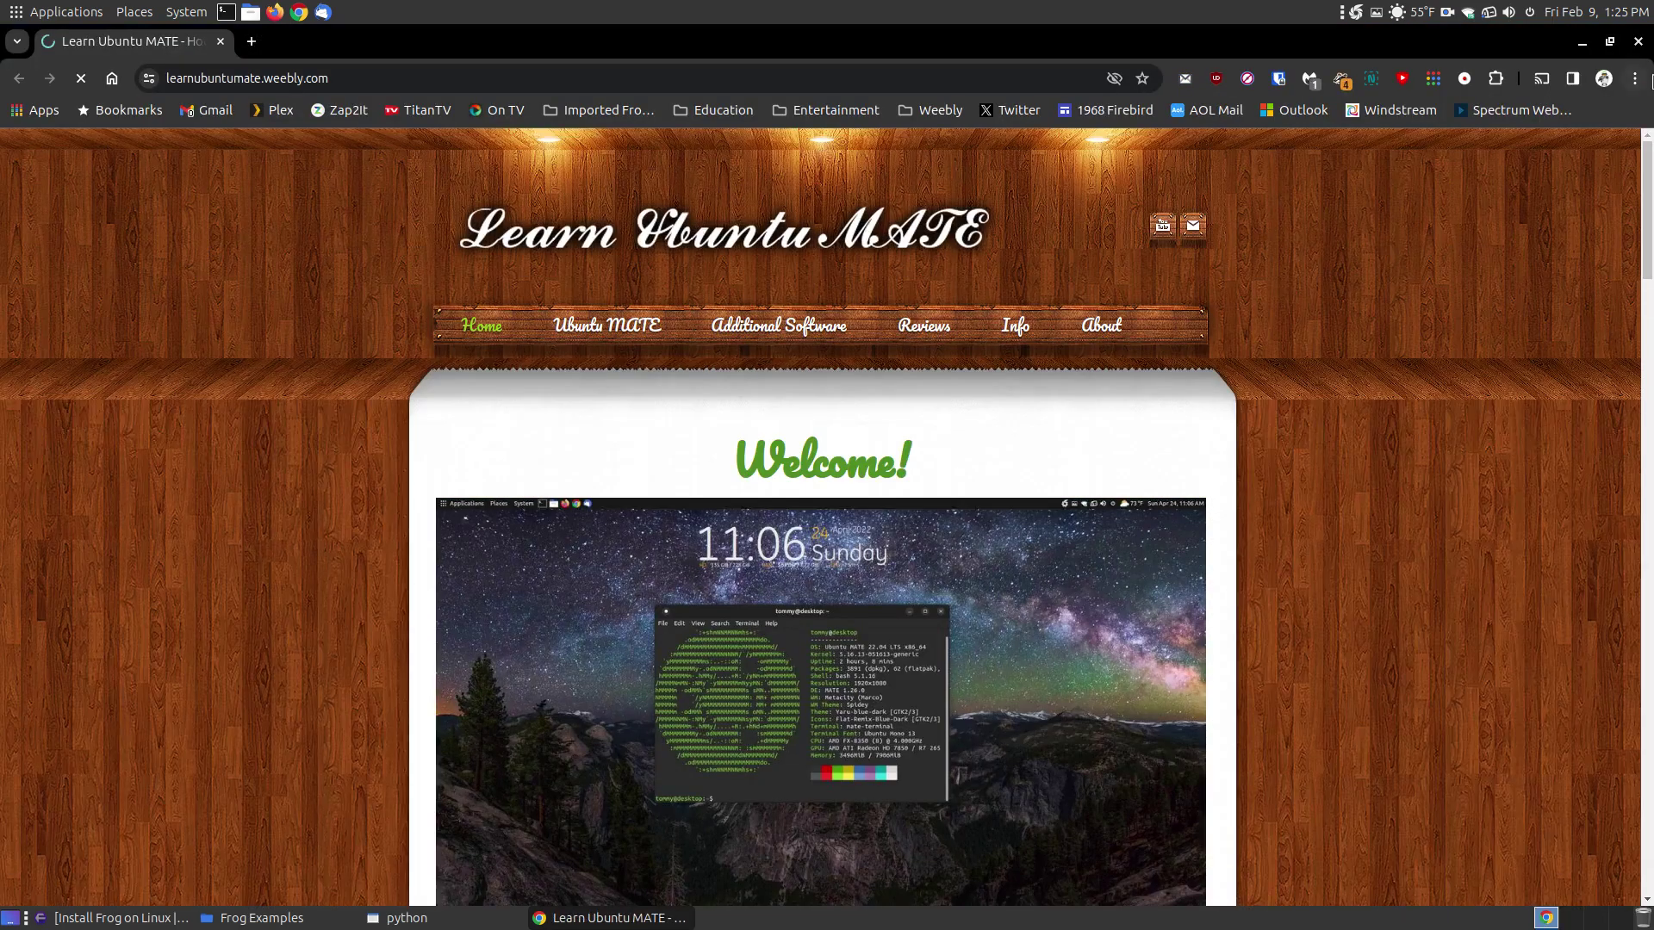
- Look through the Learn Ubuntu MATE website opened from the QR code and close the browser
scroll(1652, 448, down, 15)
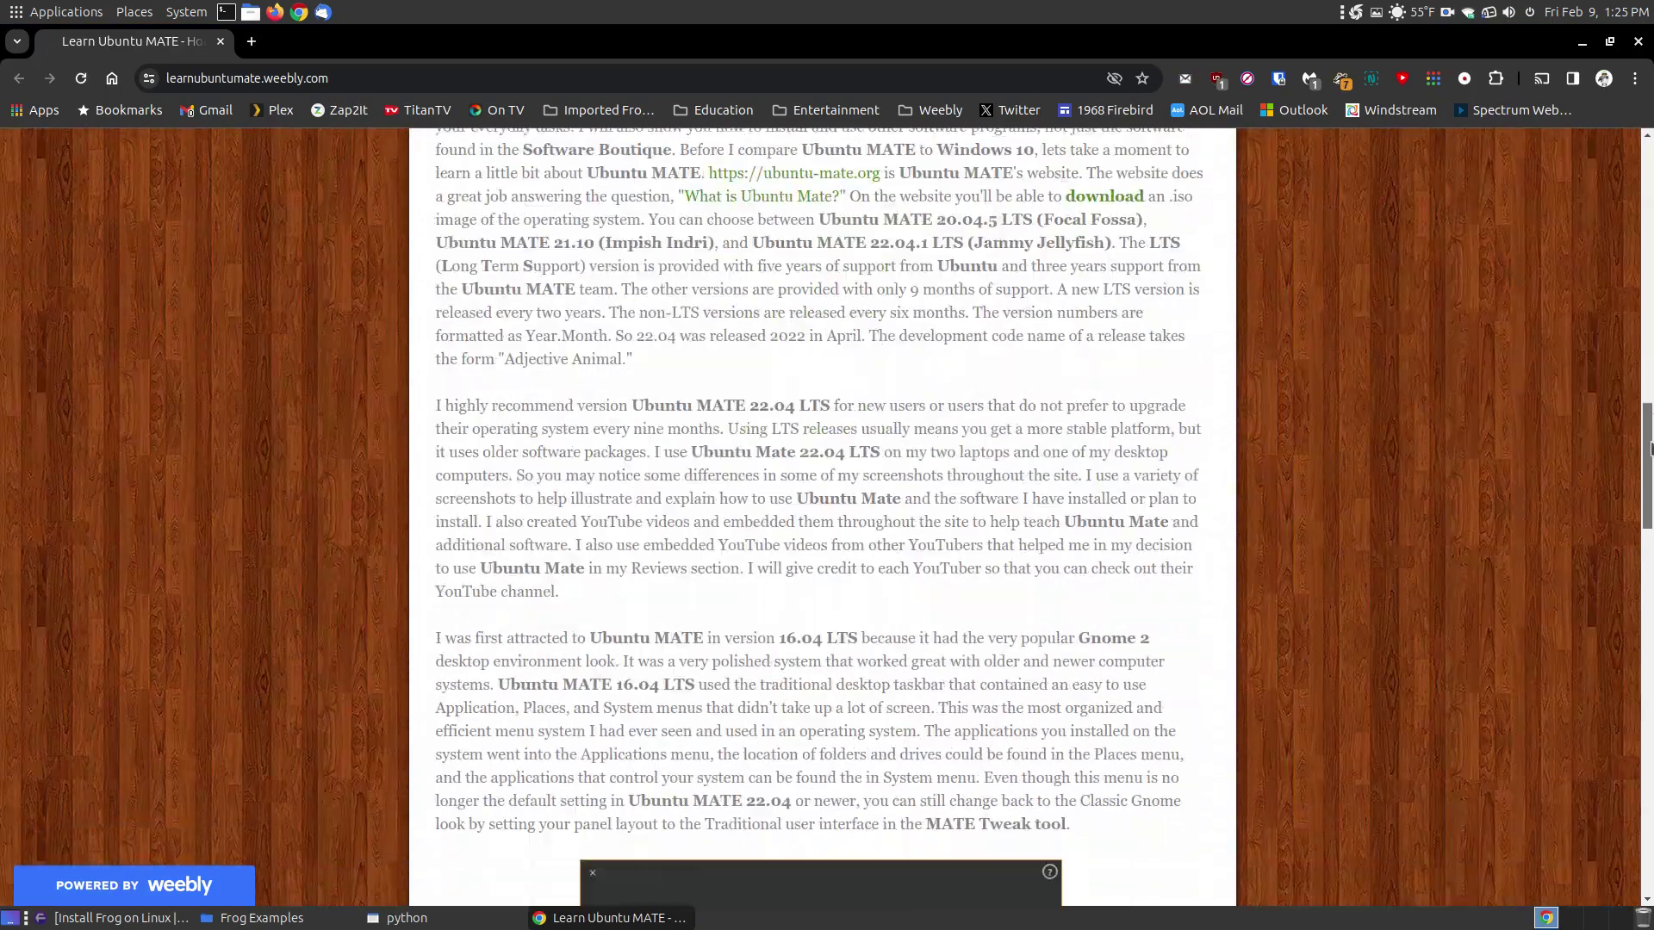
scroll(1651, 448, down, 1)
click(1636, 43)
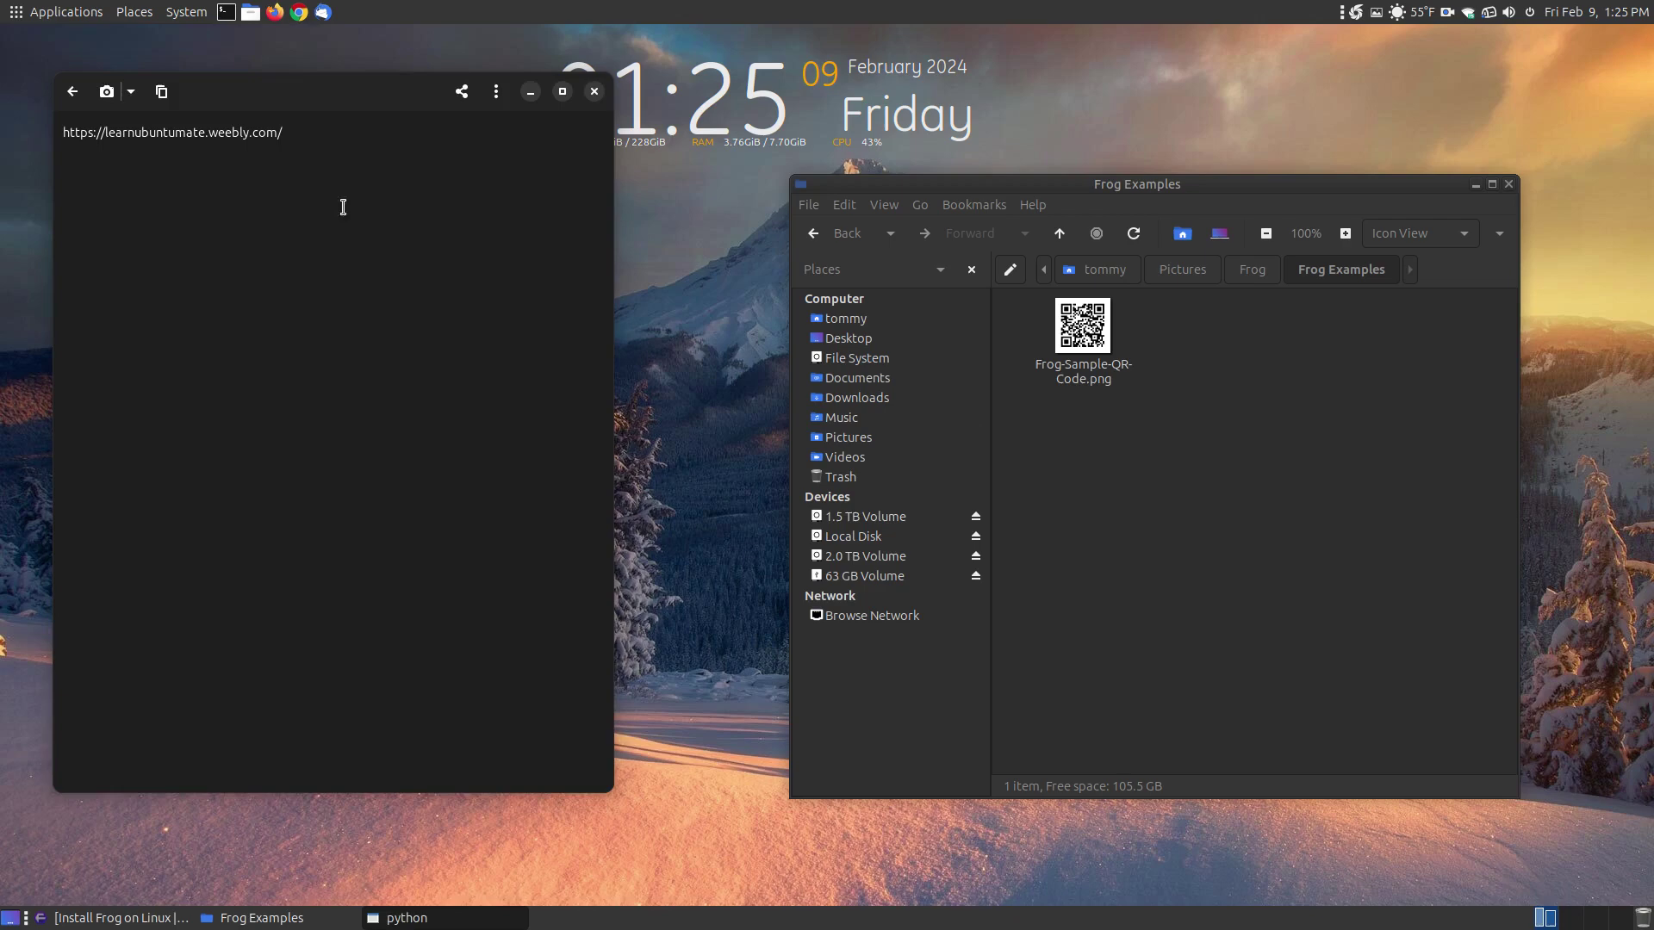
- Select the extracted web address, look at its editing options and return to Frog's start screen
drag(309, 125, 34, 137)
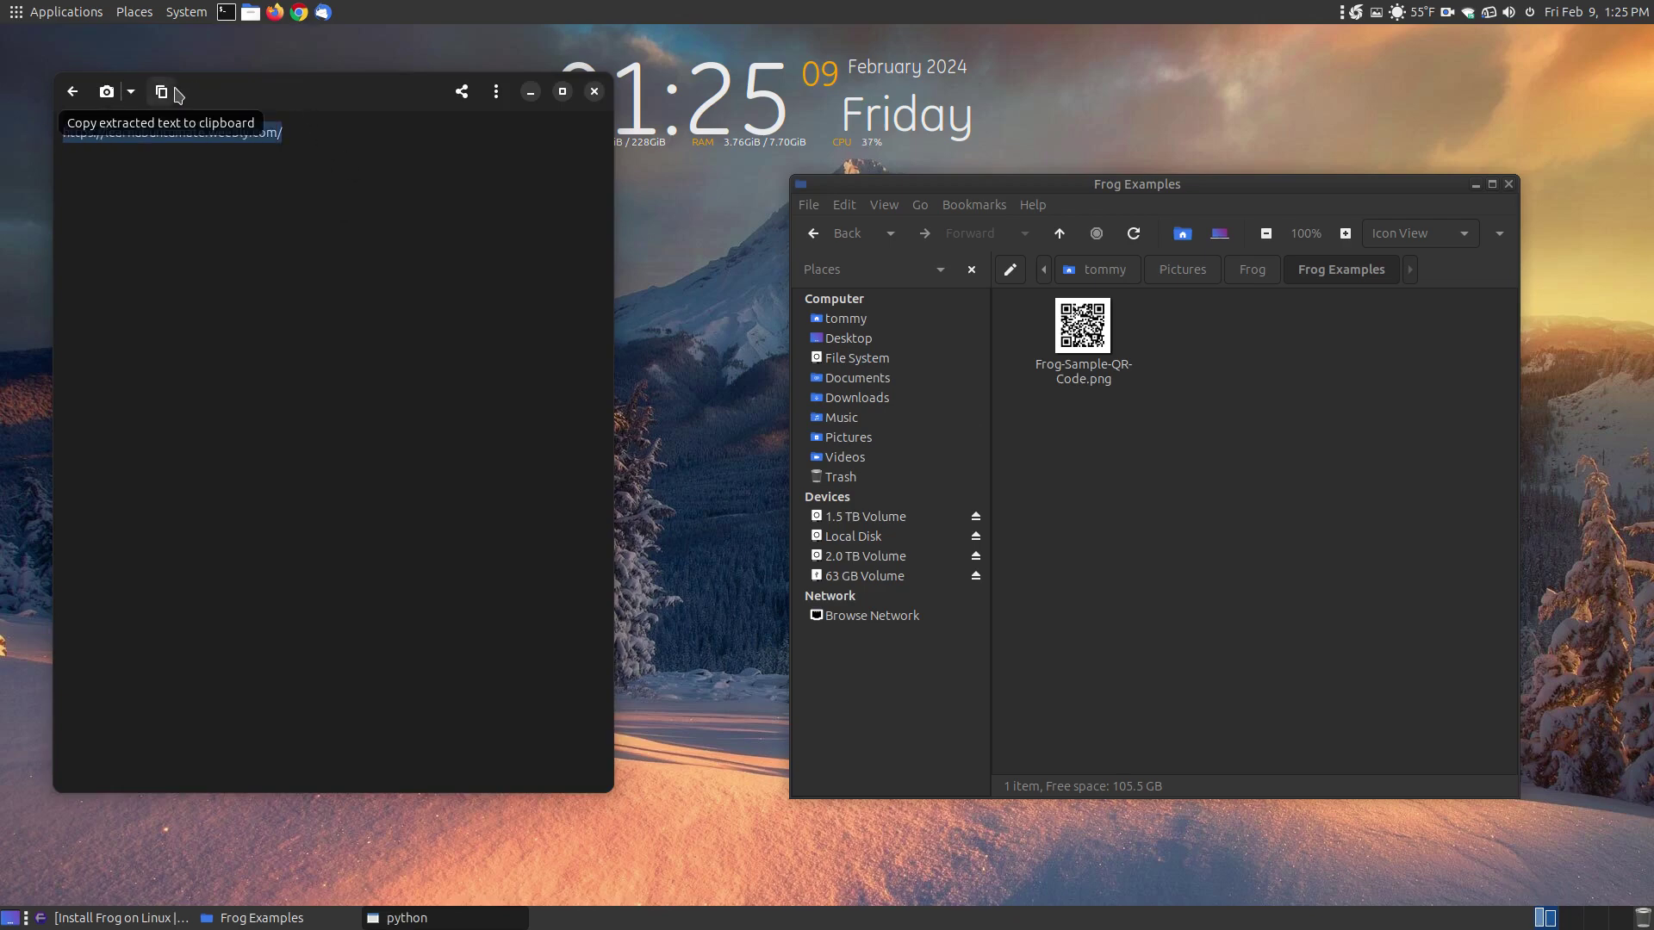
right_click(209, 134)
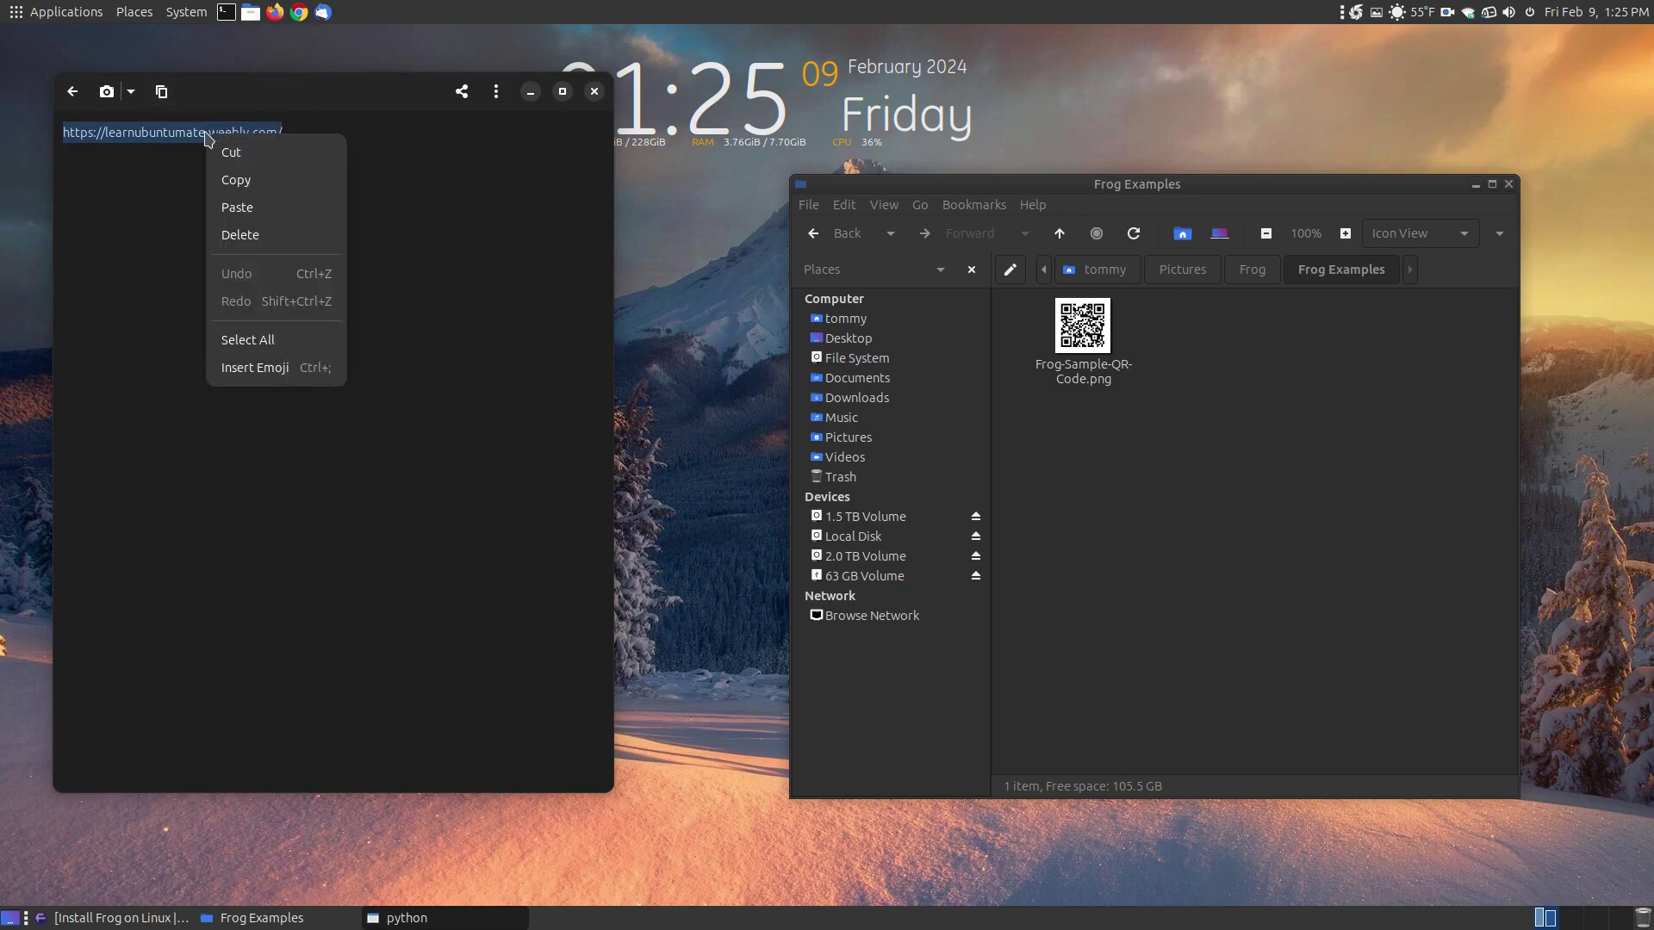
click(157, 190)
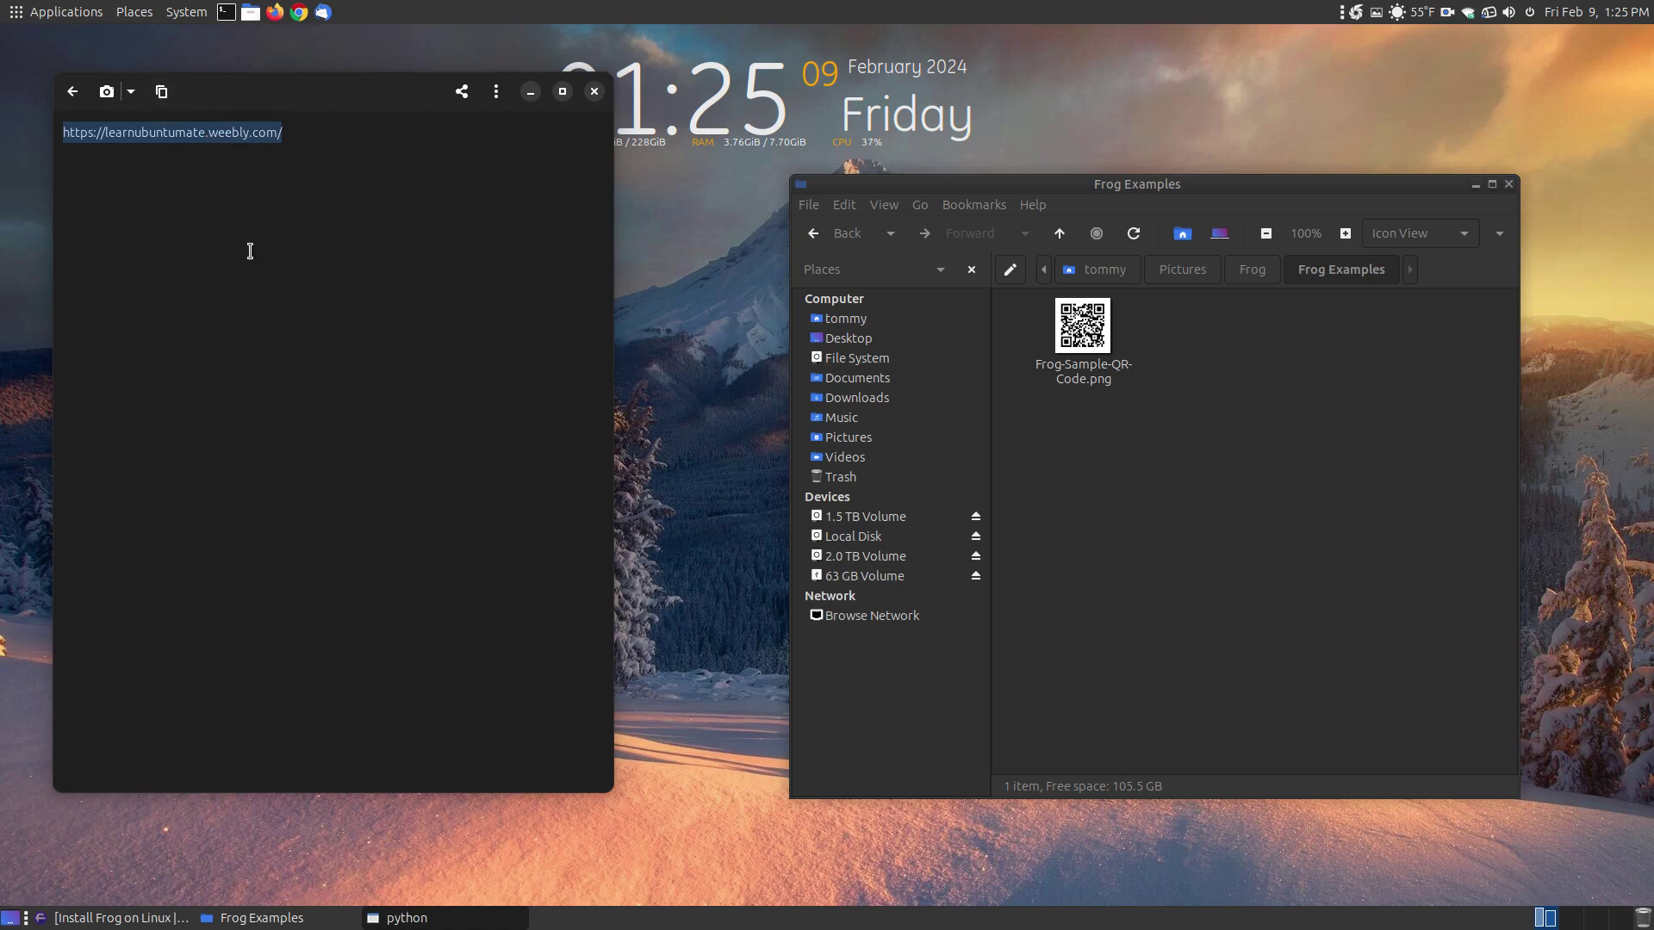
click(73, 91)
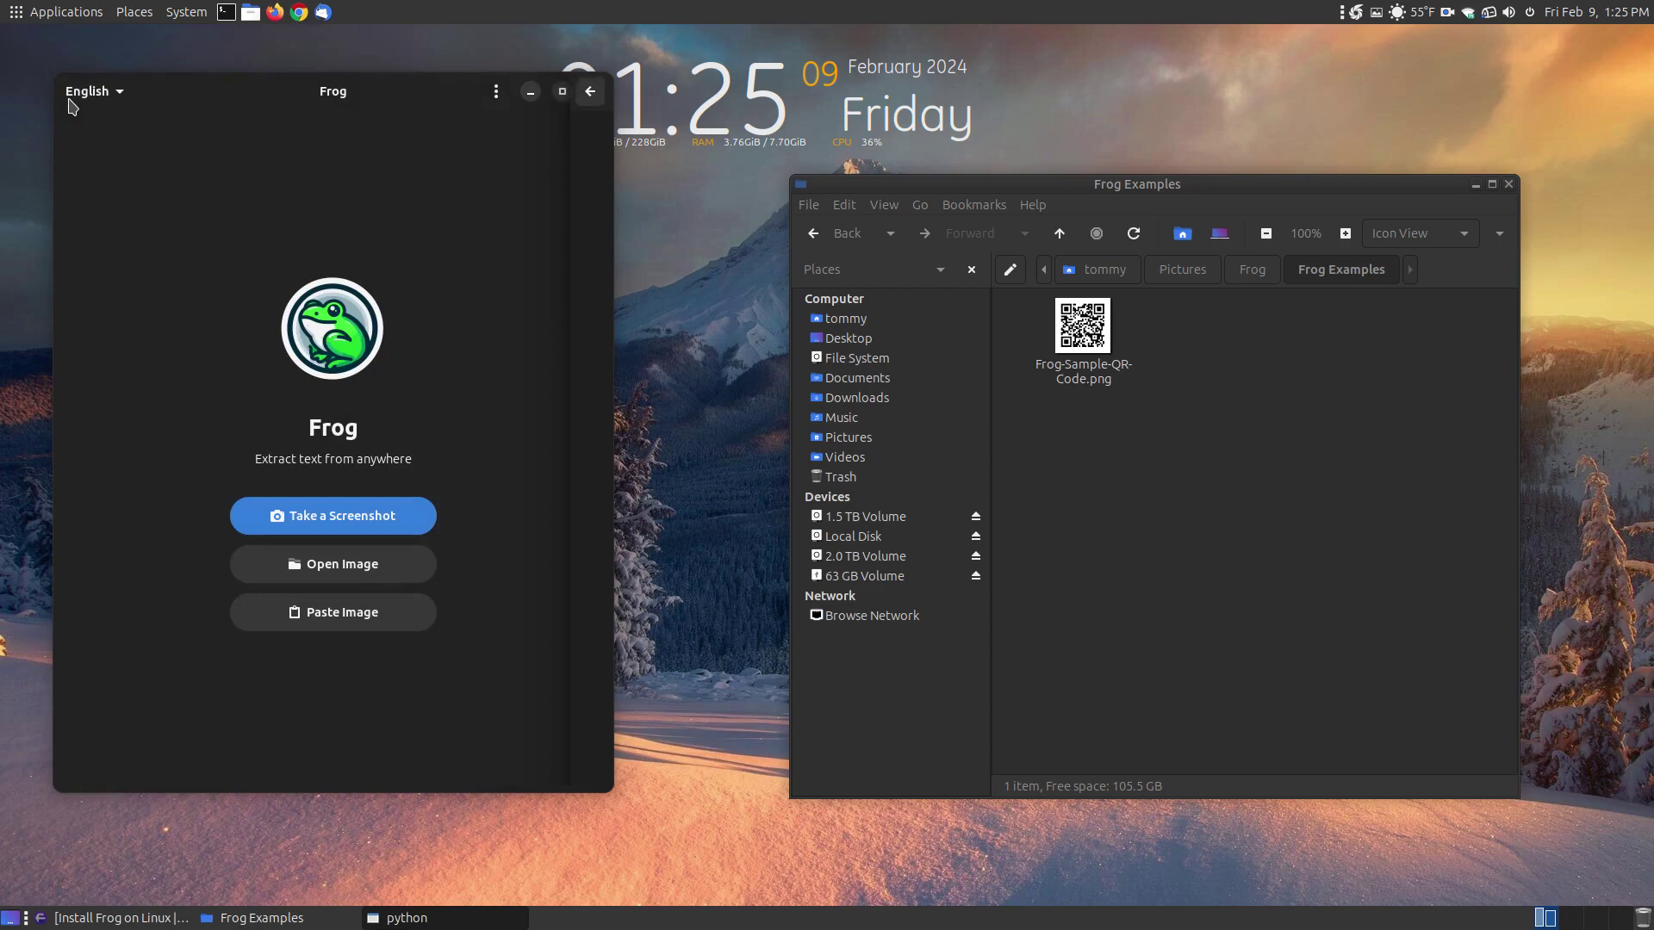
- Open Frog-Sample-QR-Code.png in the image viewer, copy the image and minimize the viewer
double_click(1094, 332)
click(708, 347)
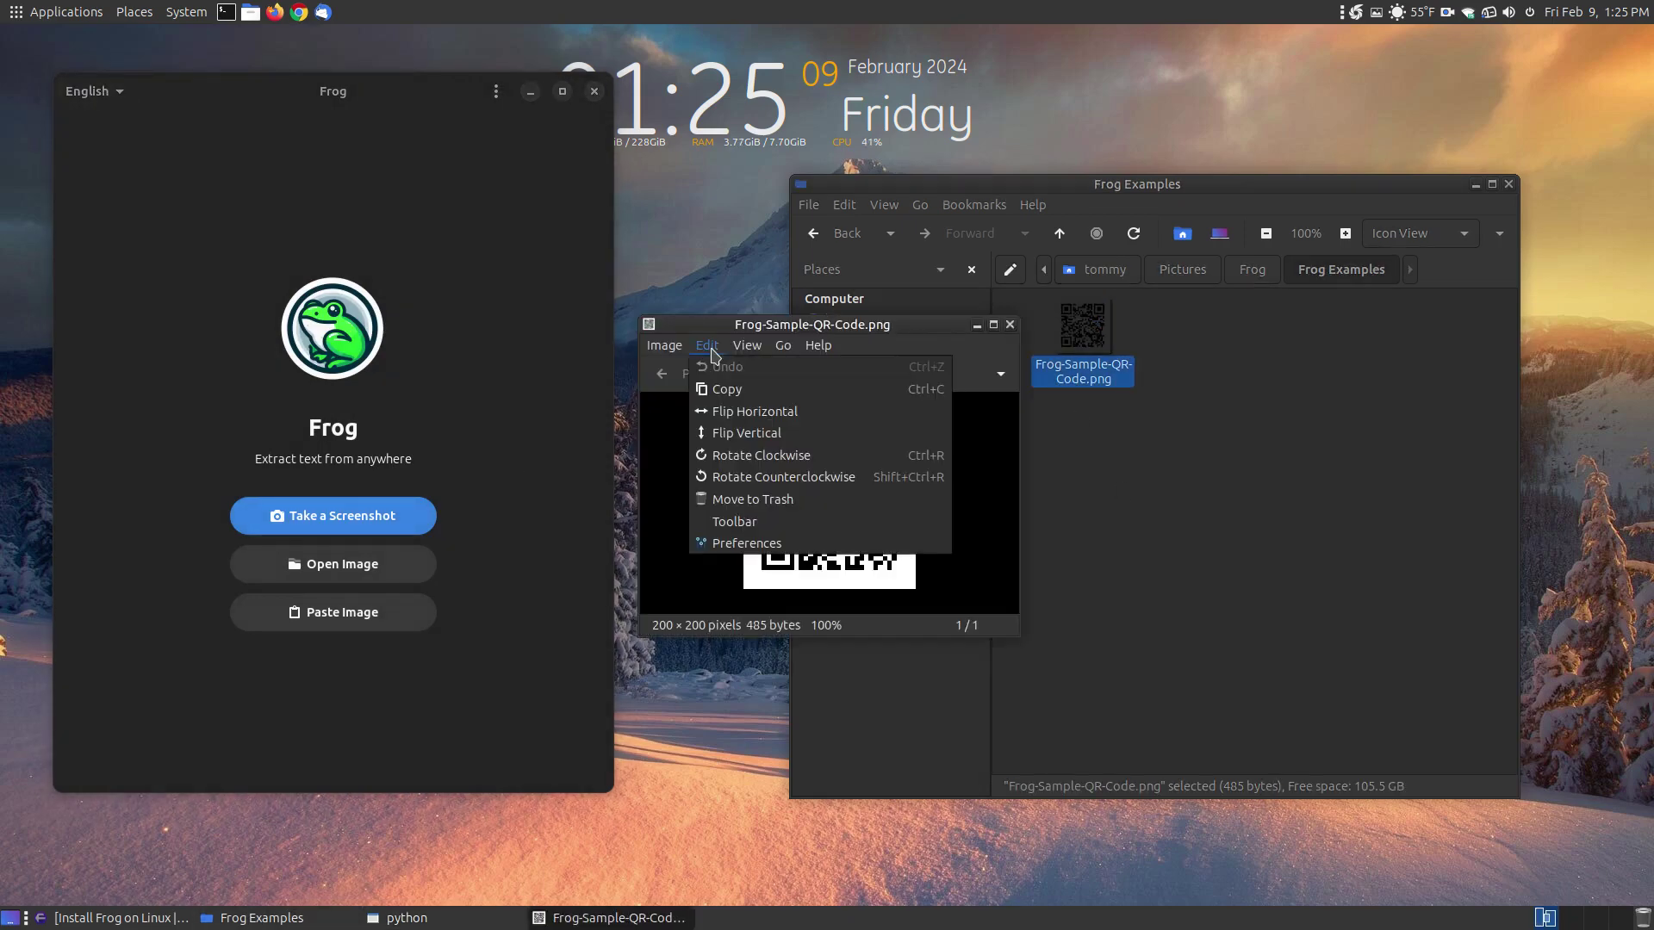
click(734, 389)
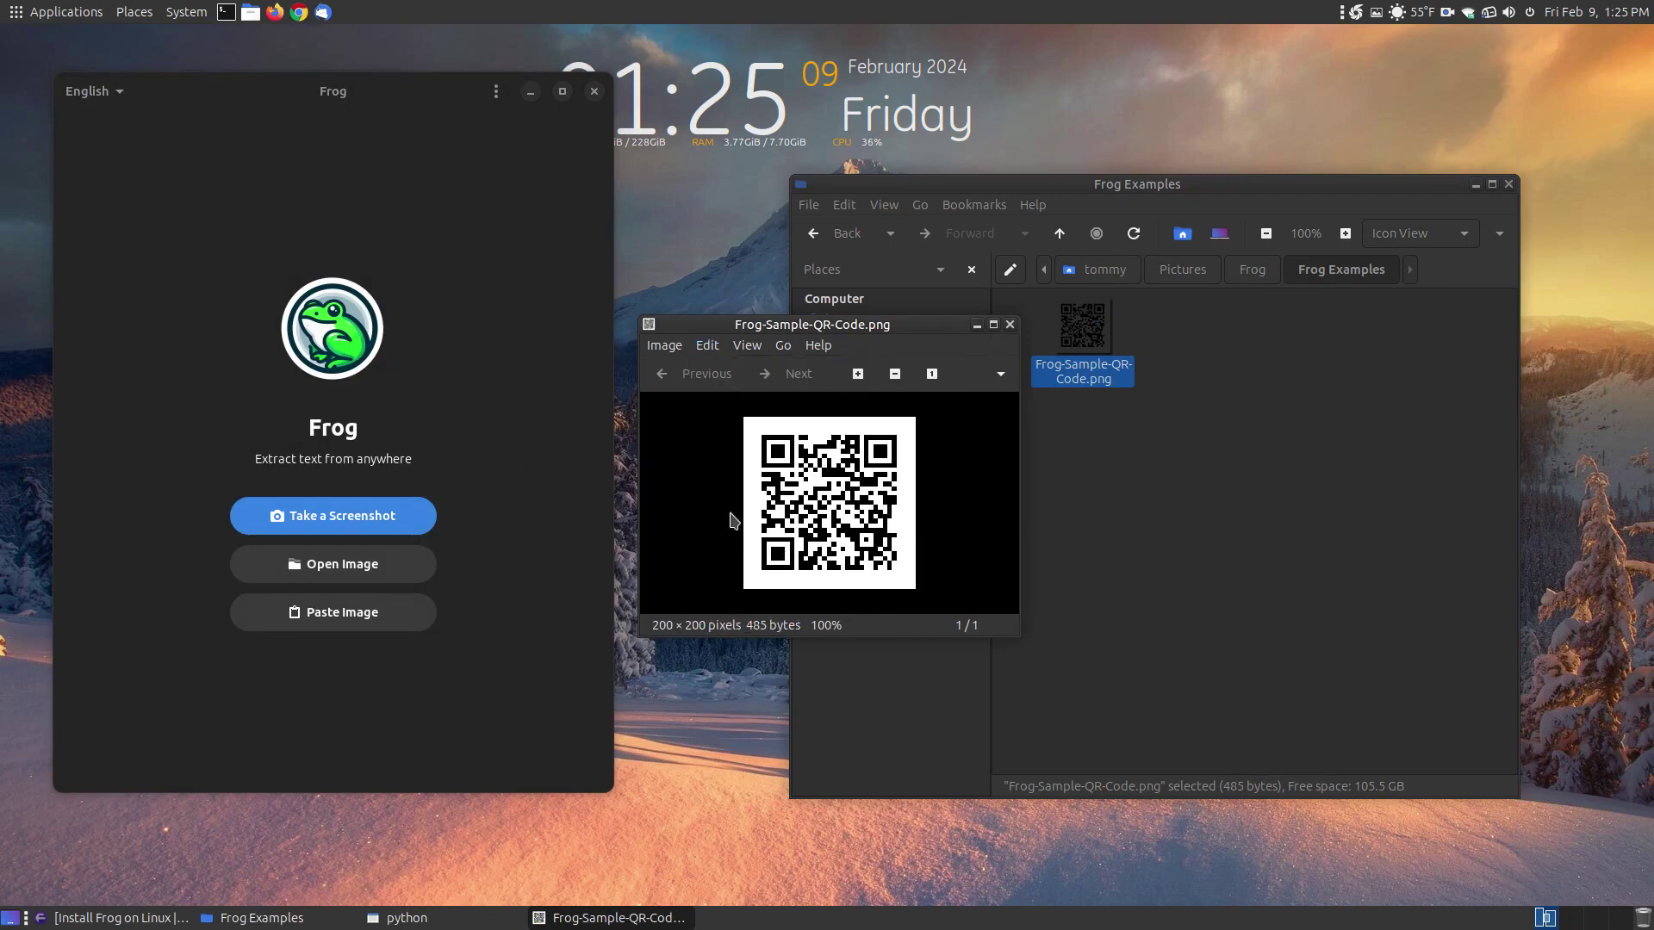
click(982, 325)
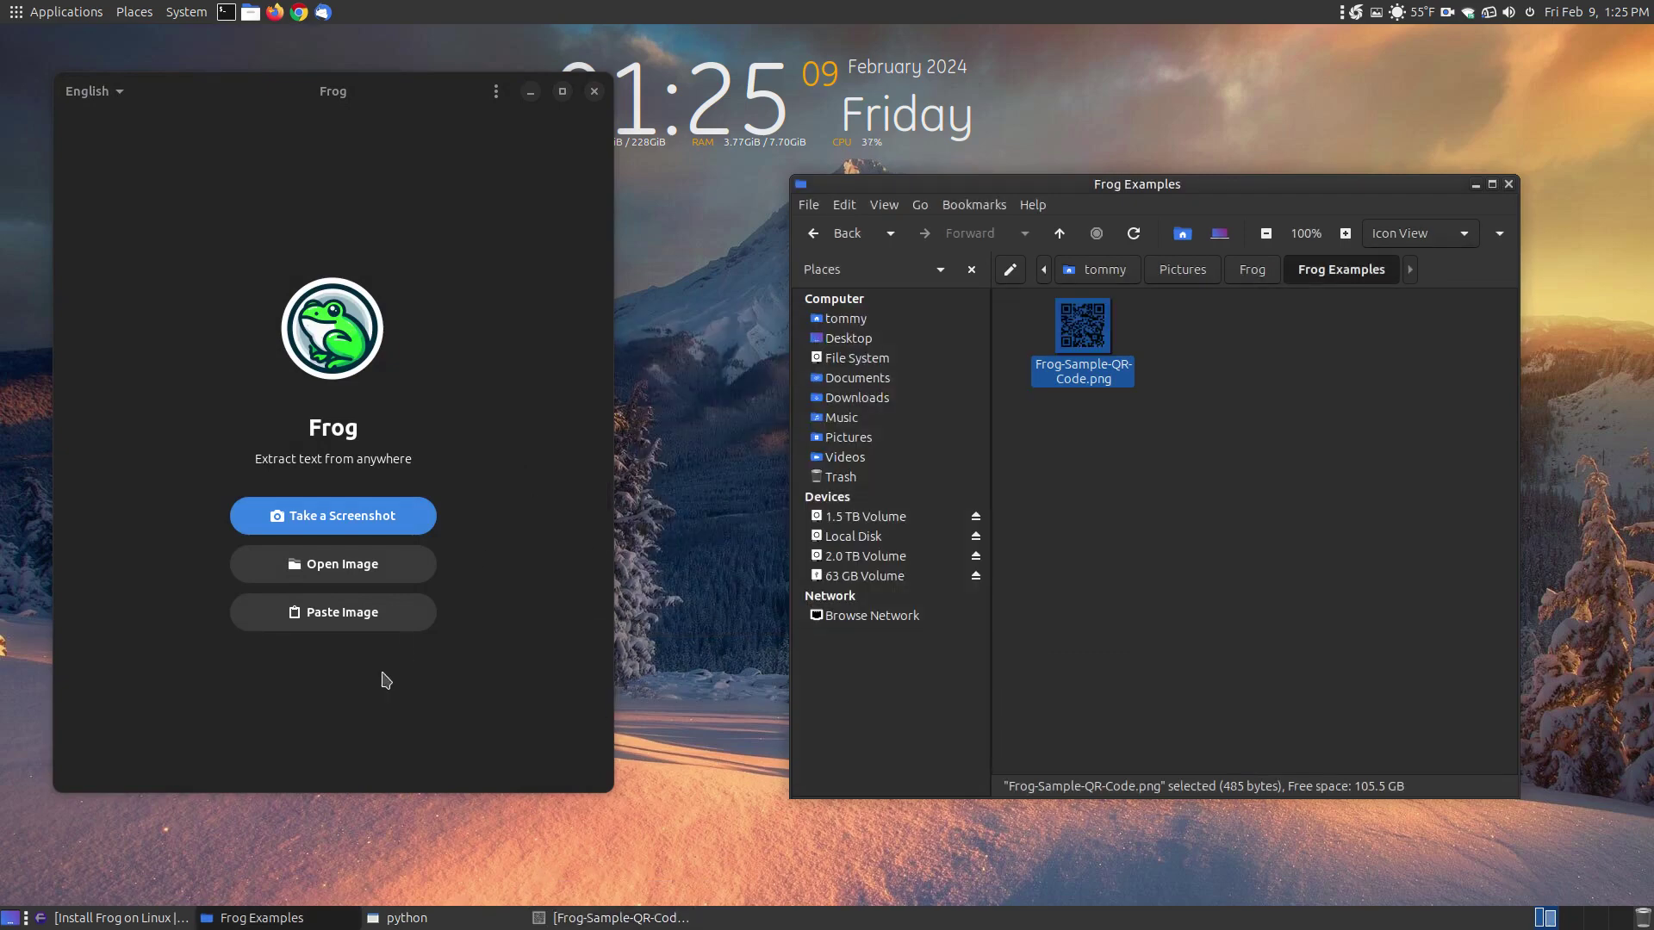
- Extract the link from the copied QR code image in Frog, close the opened website and return to the start screen
click(351, 615)
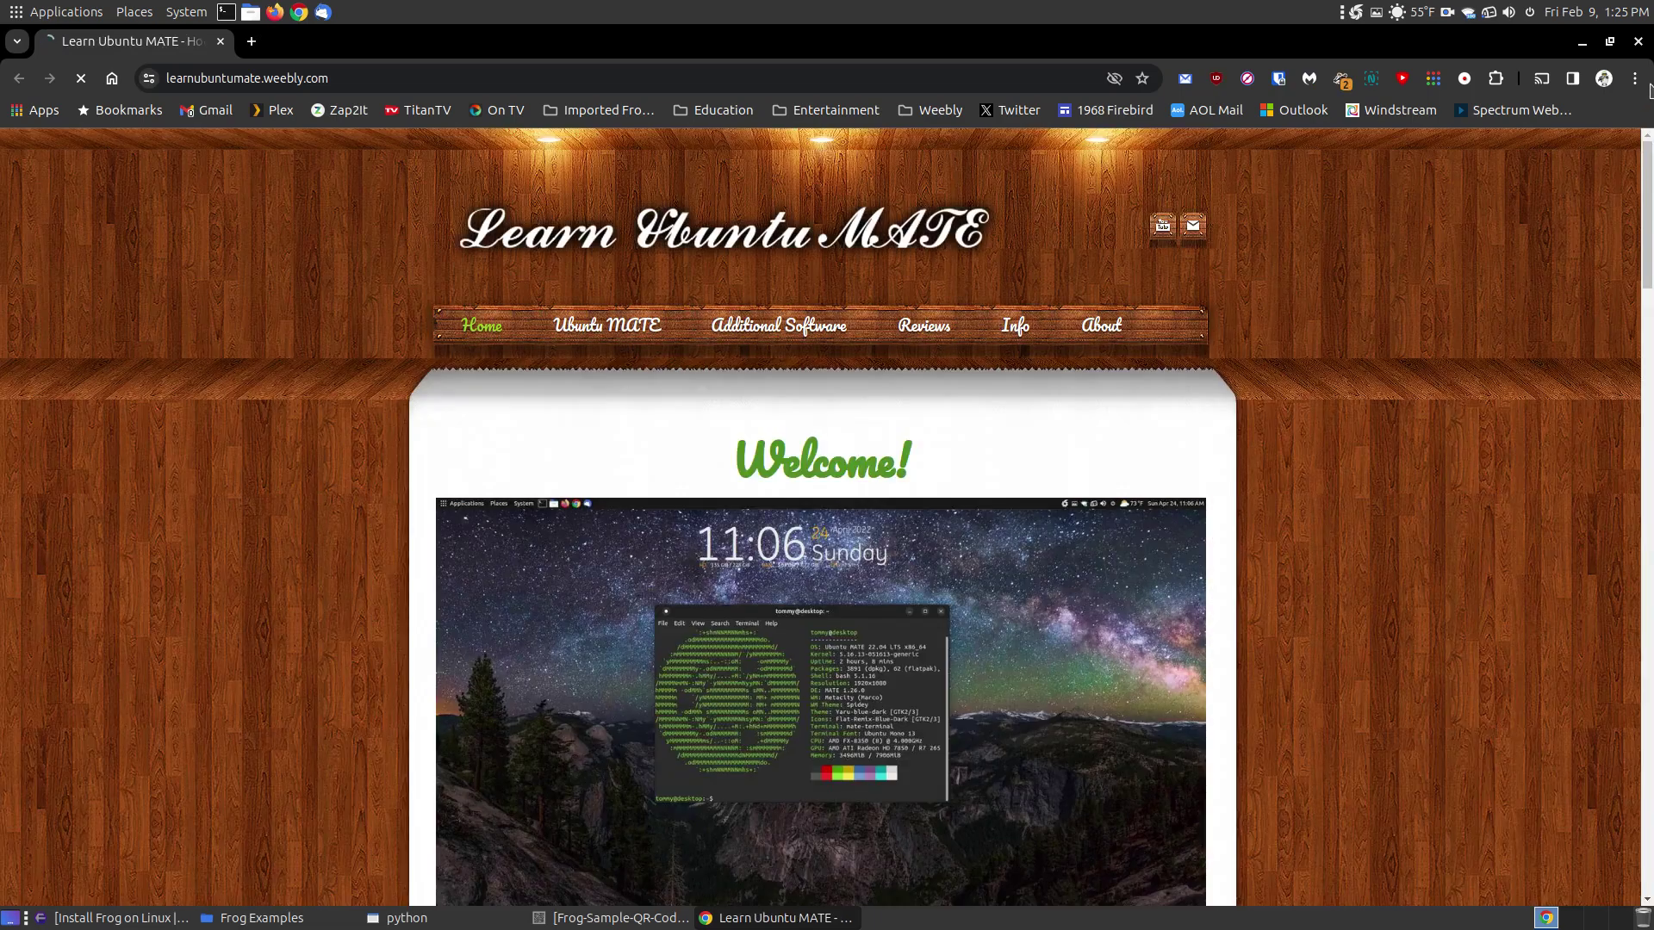
key(ctrl+w)
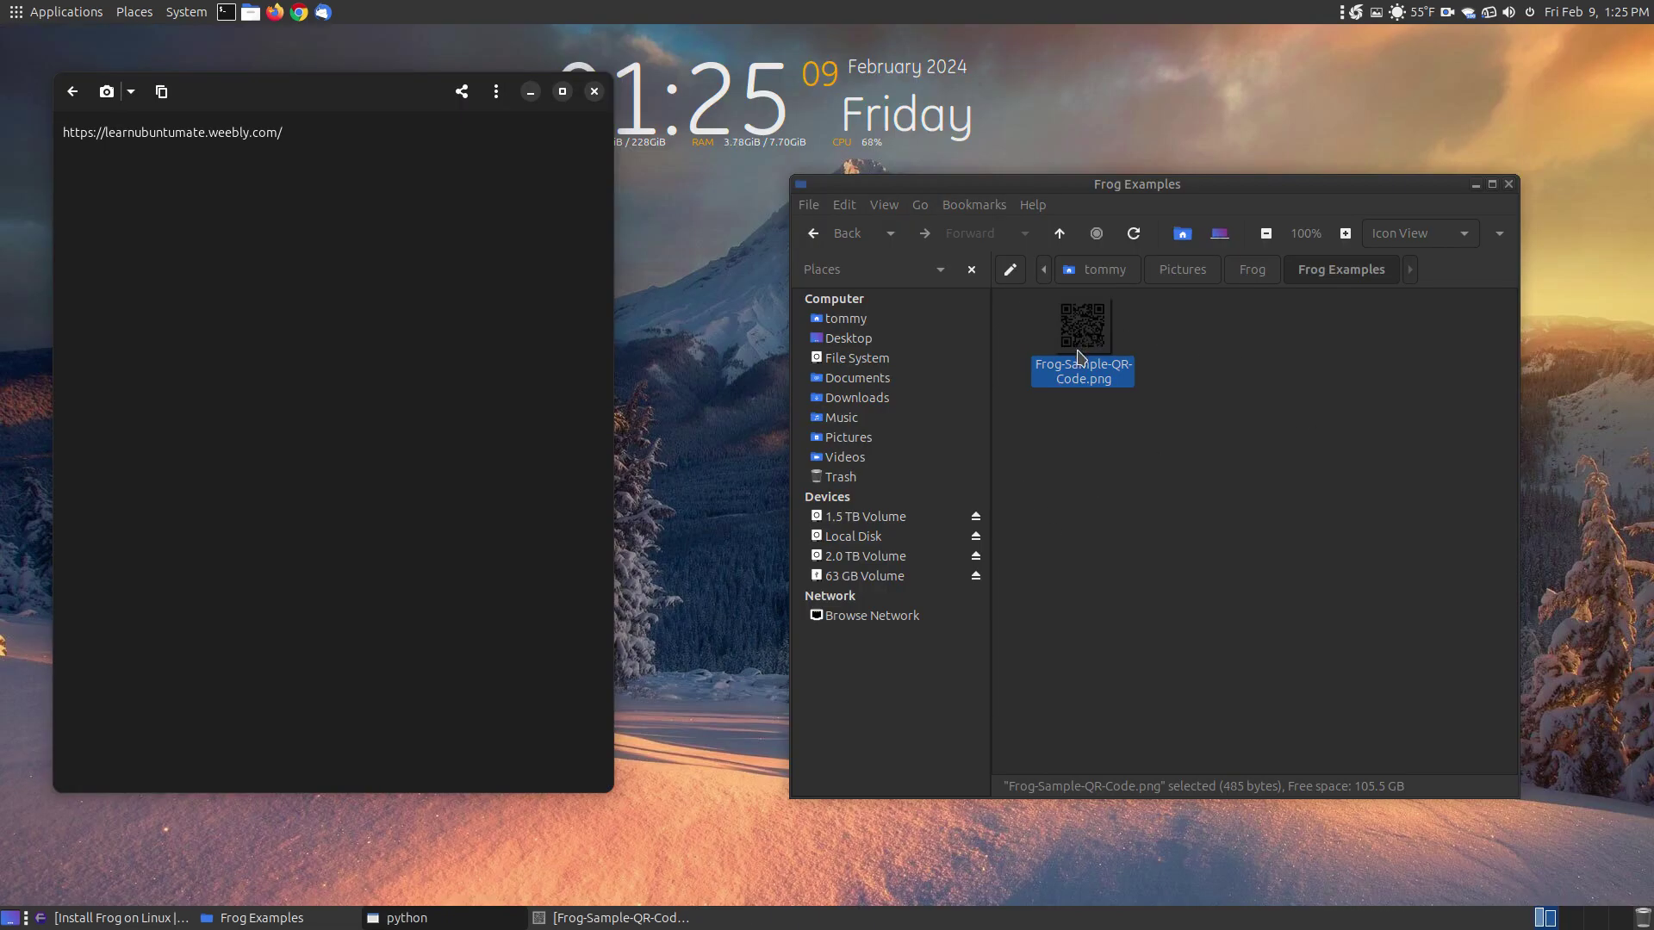
click(73, 92)
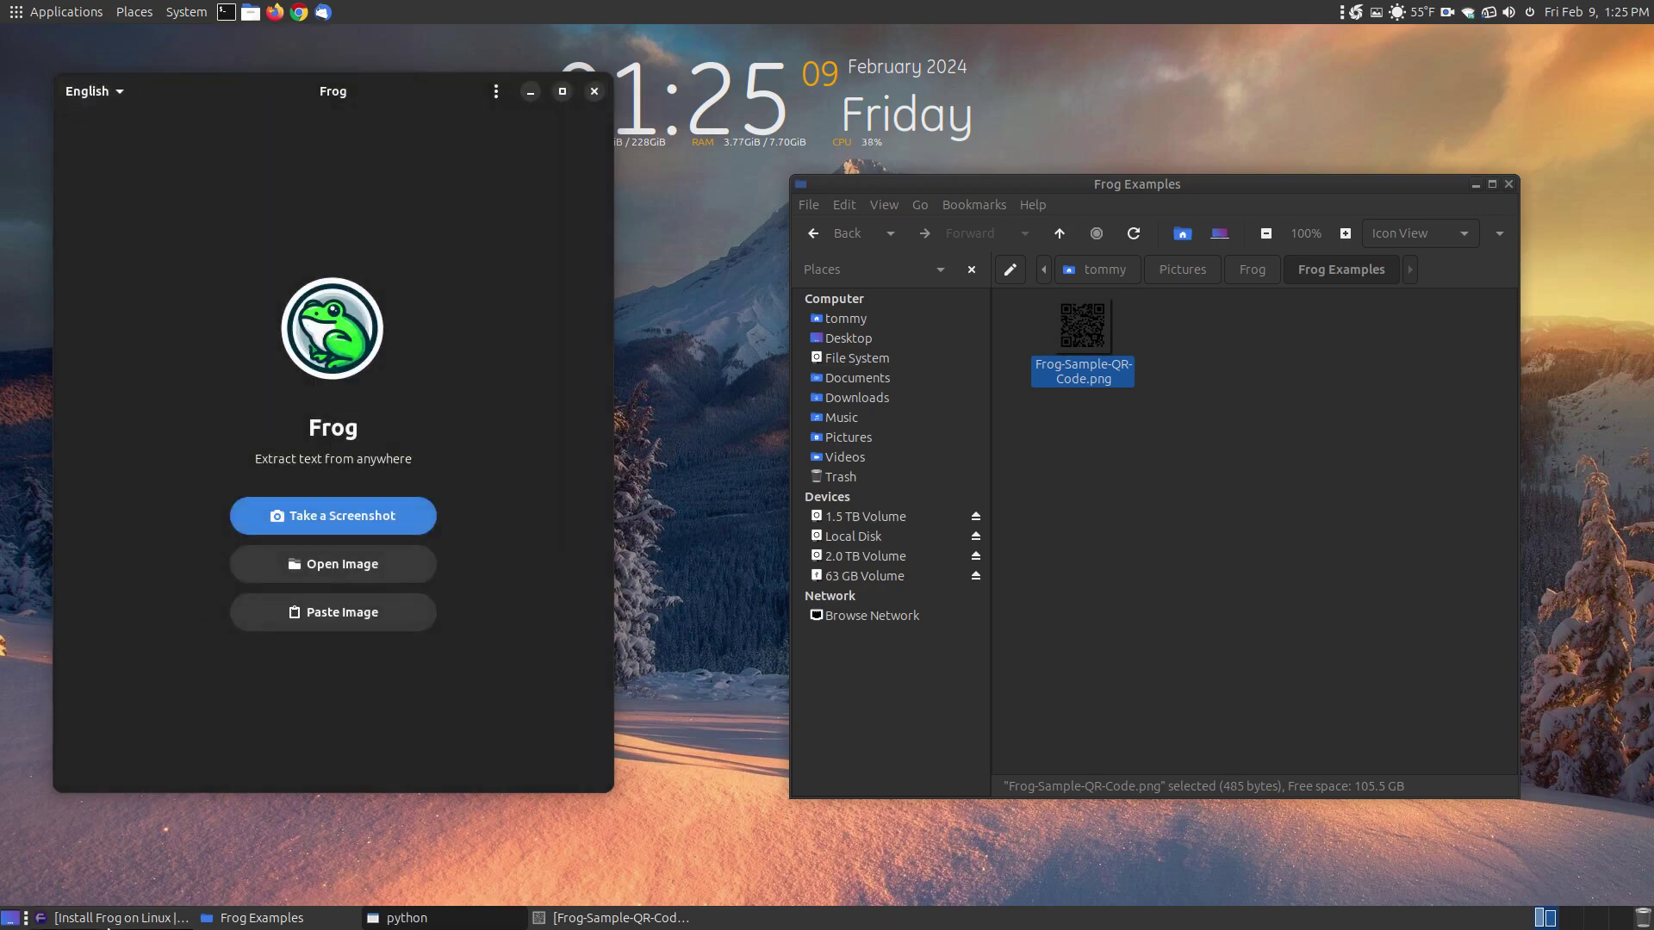
- Switch to the web browser and show the YouTube page with edureka's Linux Tutorial For Beginners video
click(116, 918)
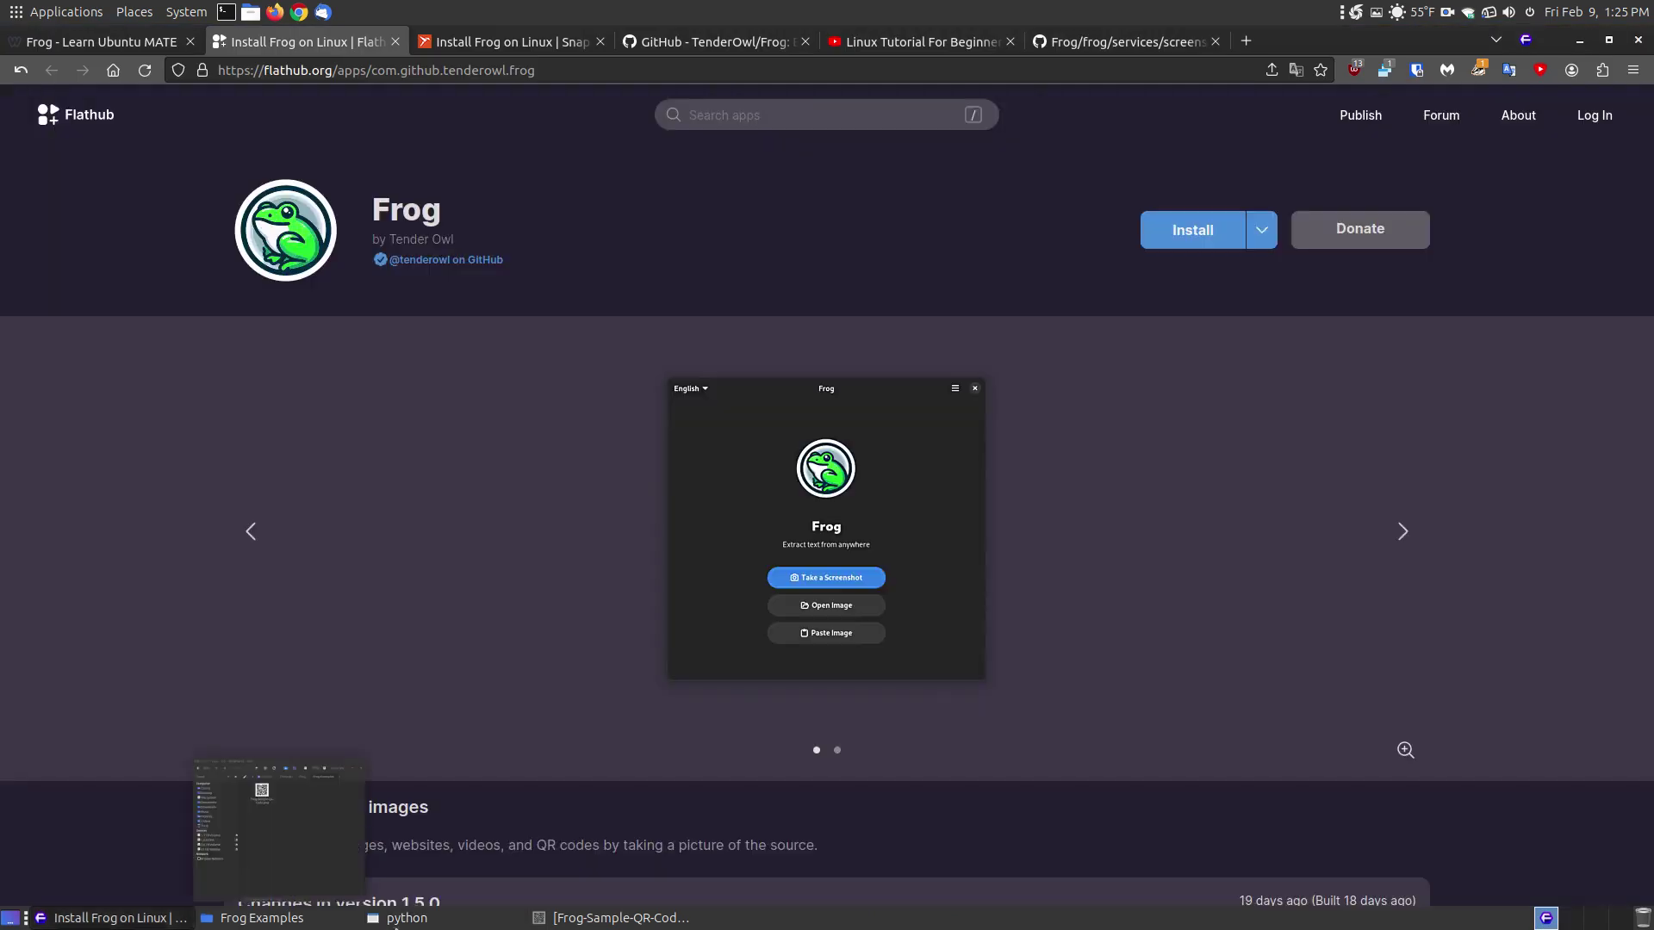
click(915, 41)
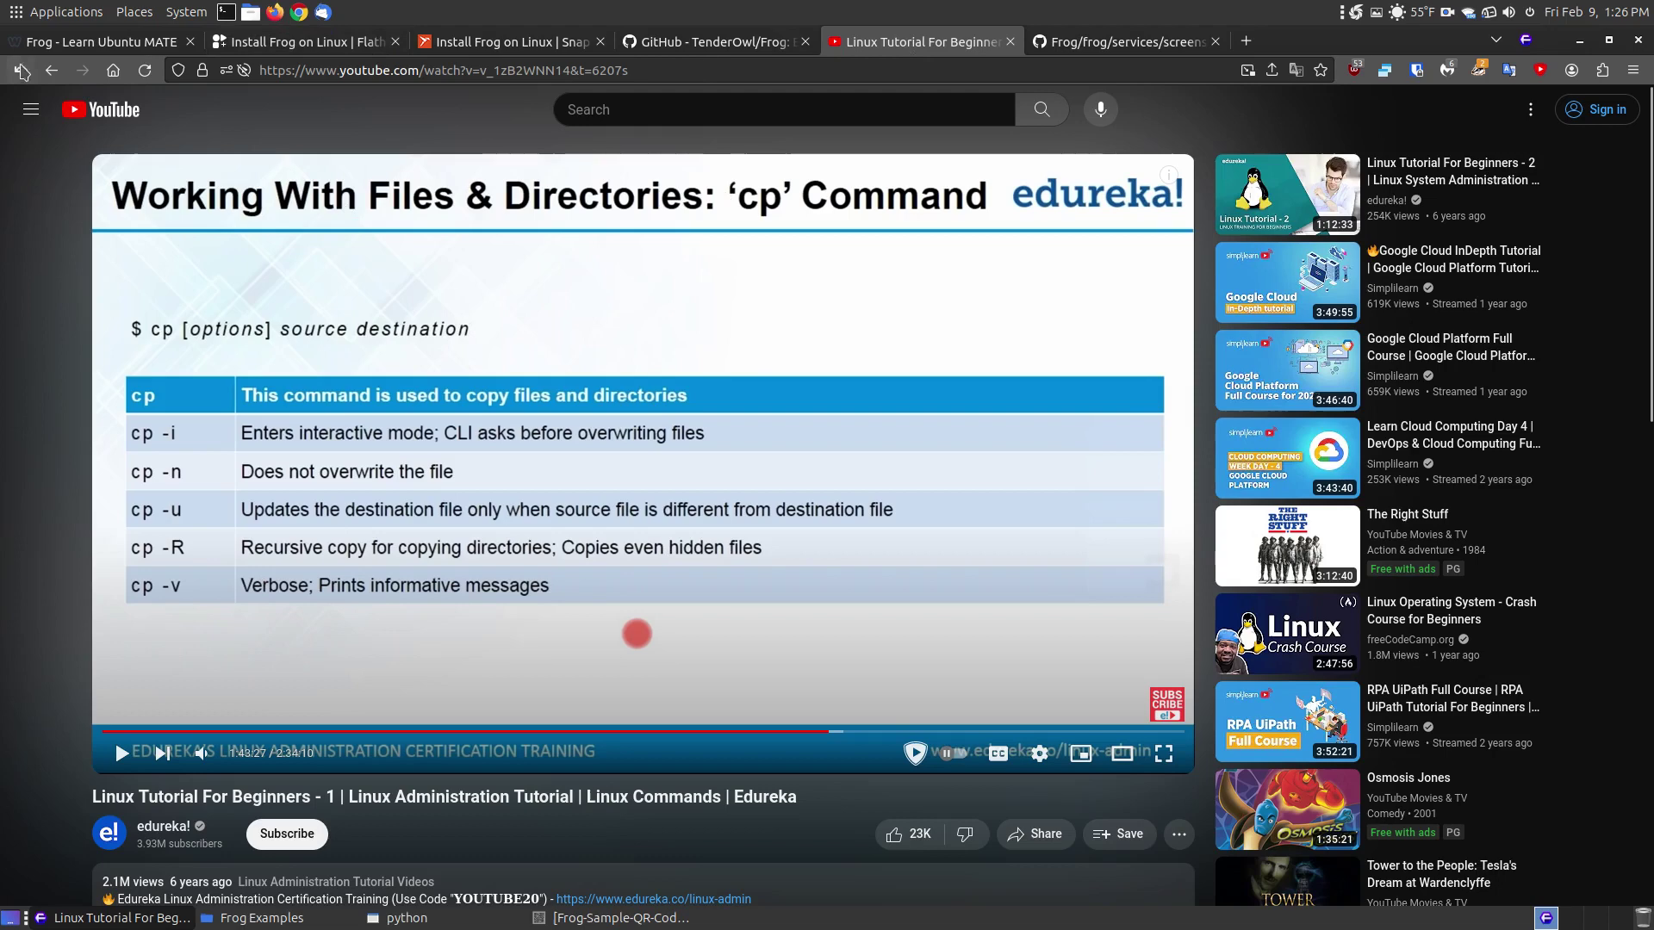
- Capture a selection-area screenshot of the slide's title, cp syntax line and full option table with the Screenshot app
click(34, 13)
mouse_move(61, 44)
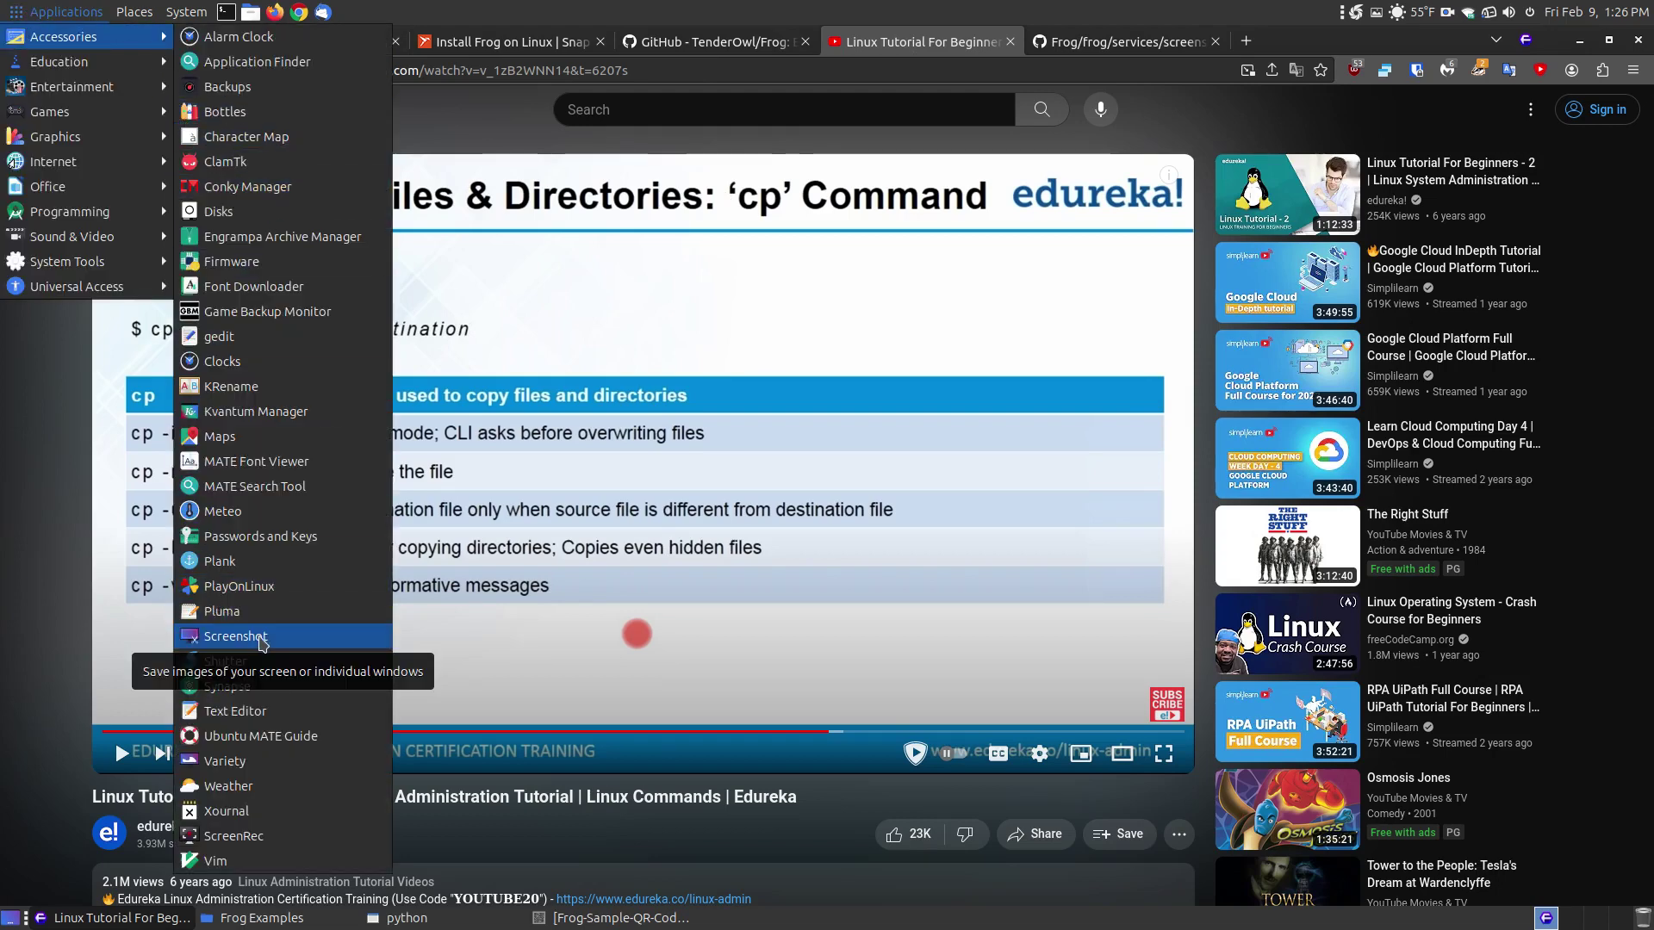
click(236, 637)
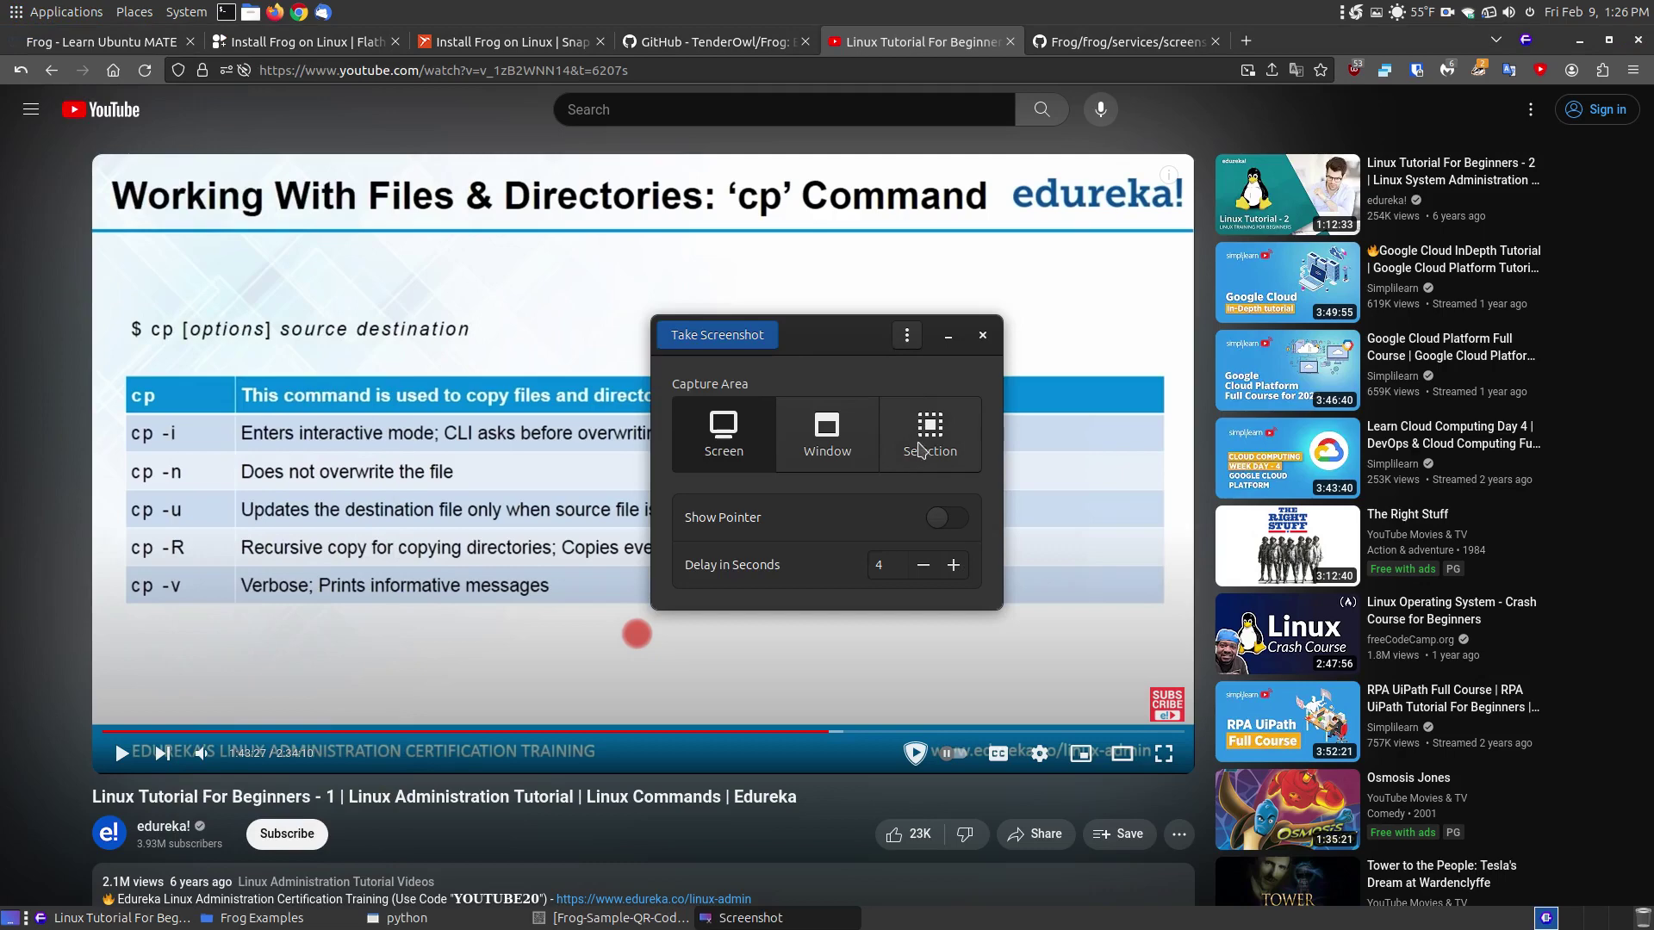
click(919, 450)
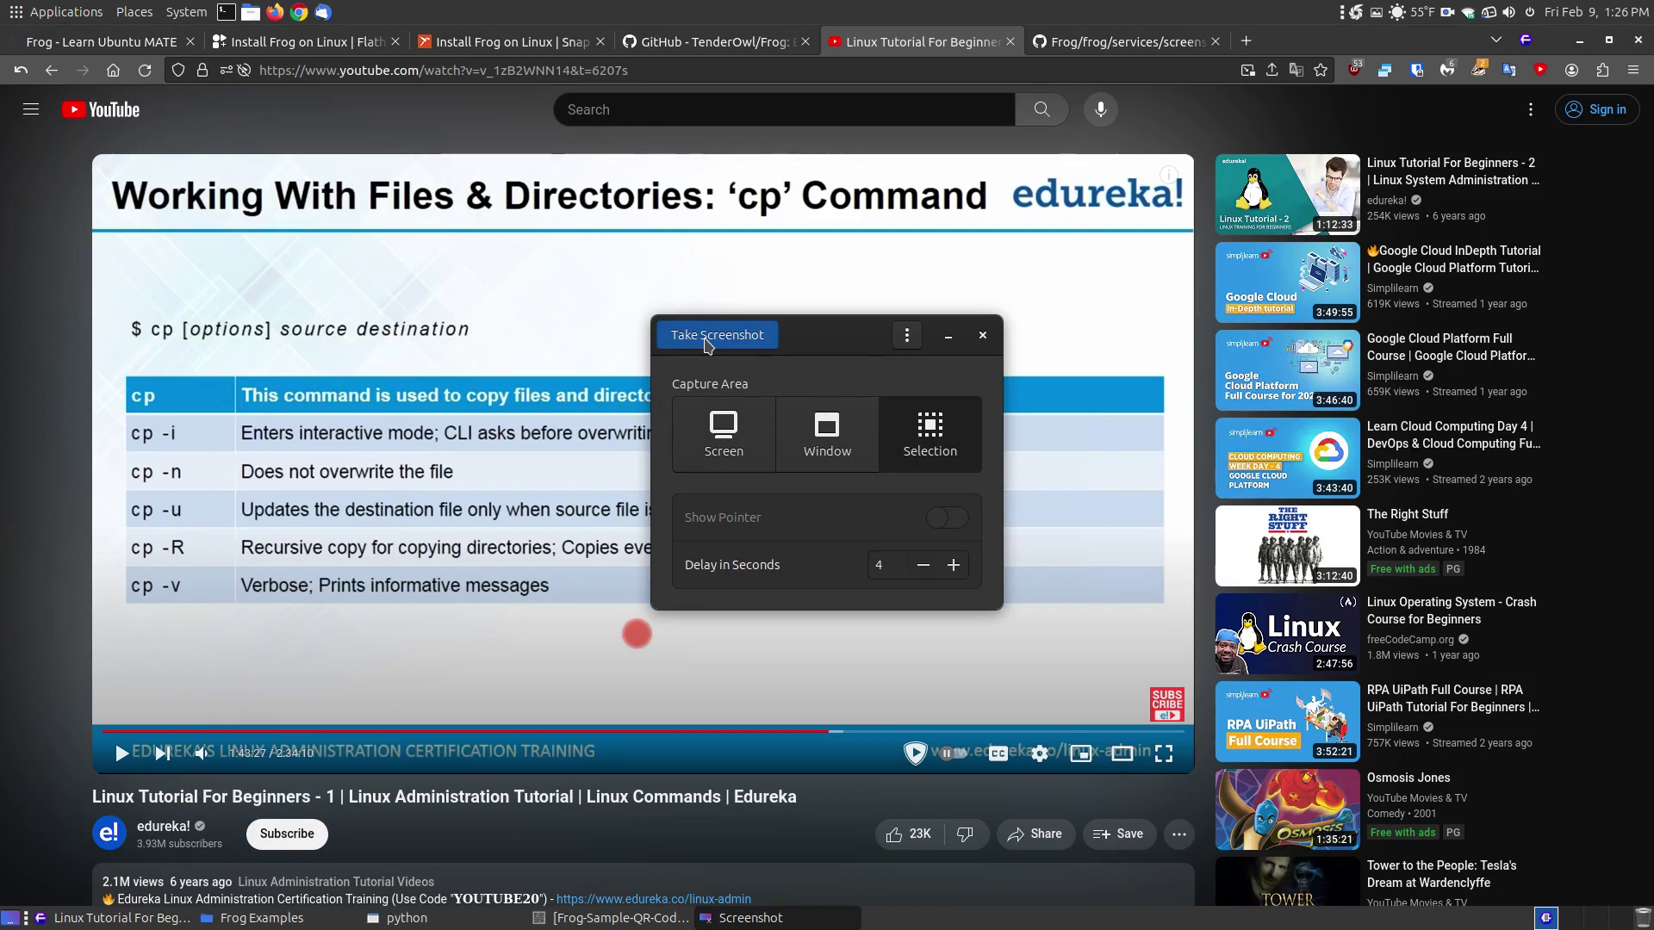
click(706, 343)
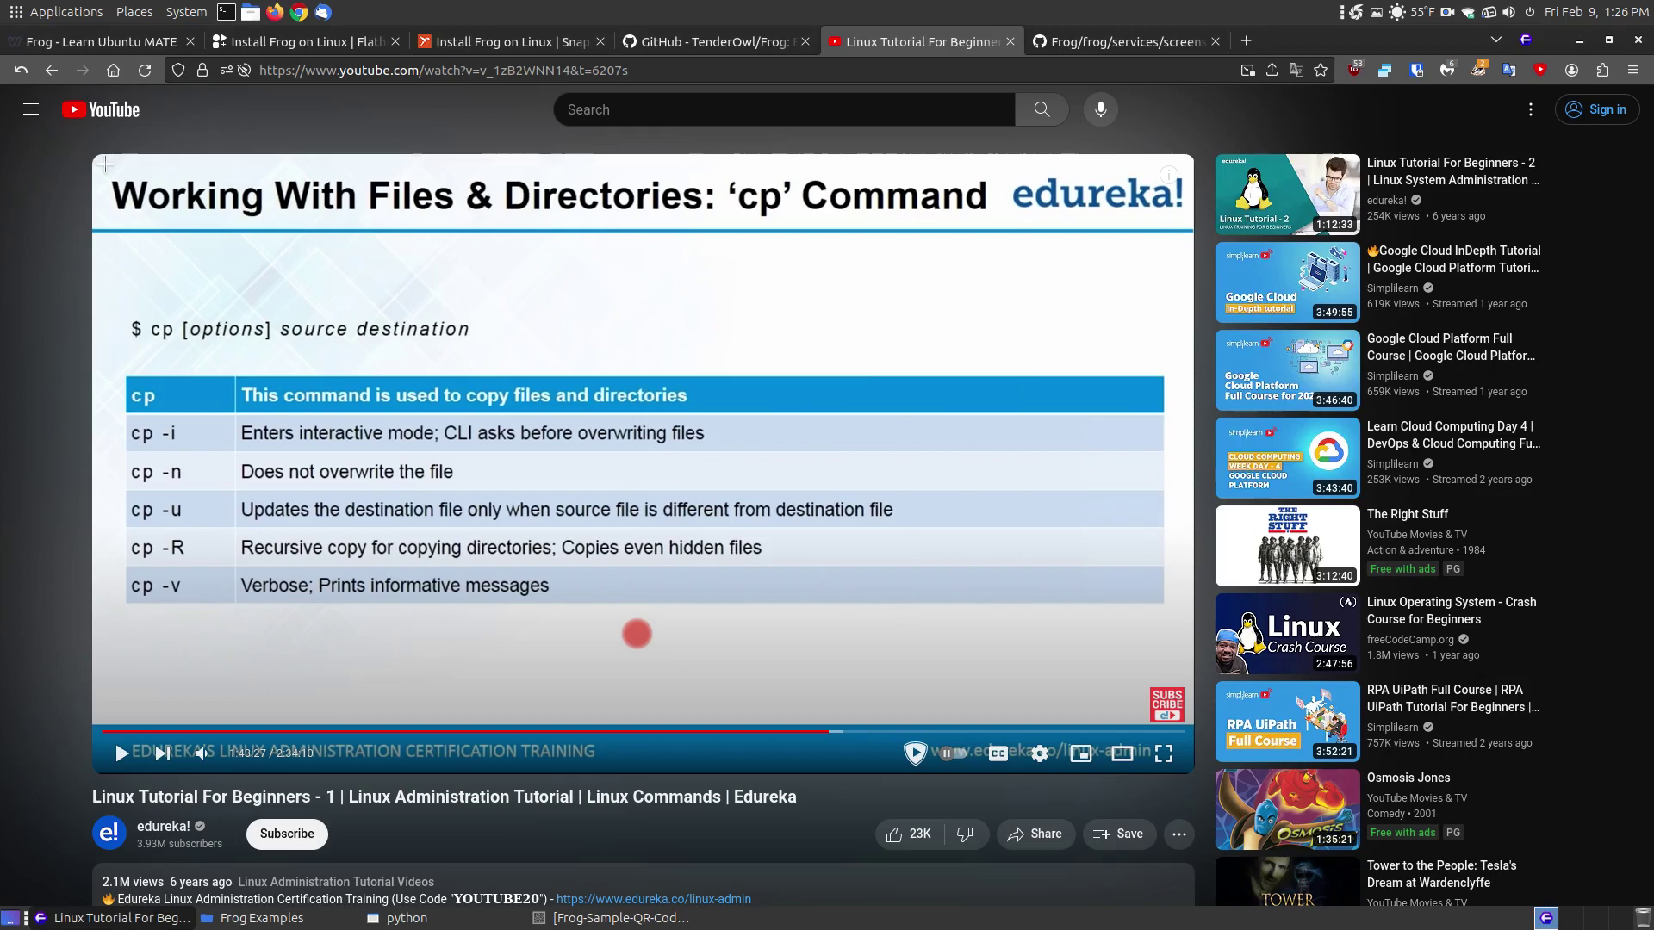
drag(105, 163, 1183, 618)
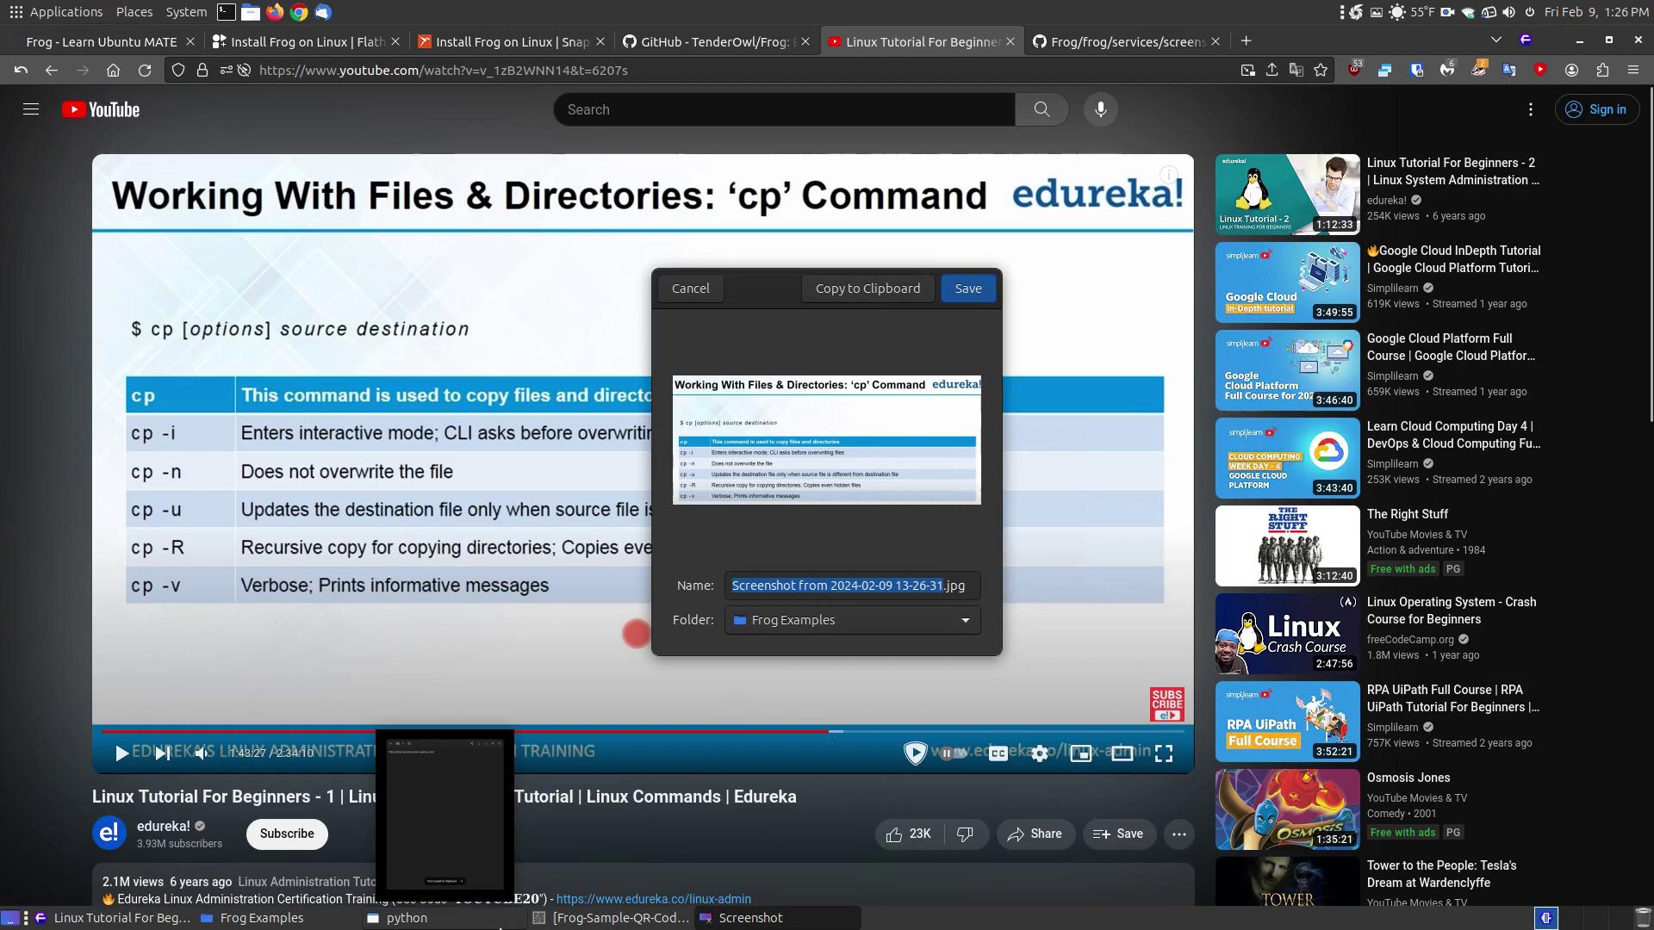
- Copy the captured slide screenshot to the clipboard and extract its text in Frog from the pasted image
click(464, 924)
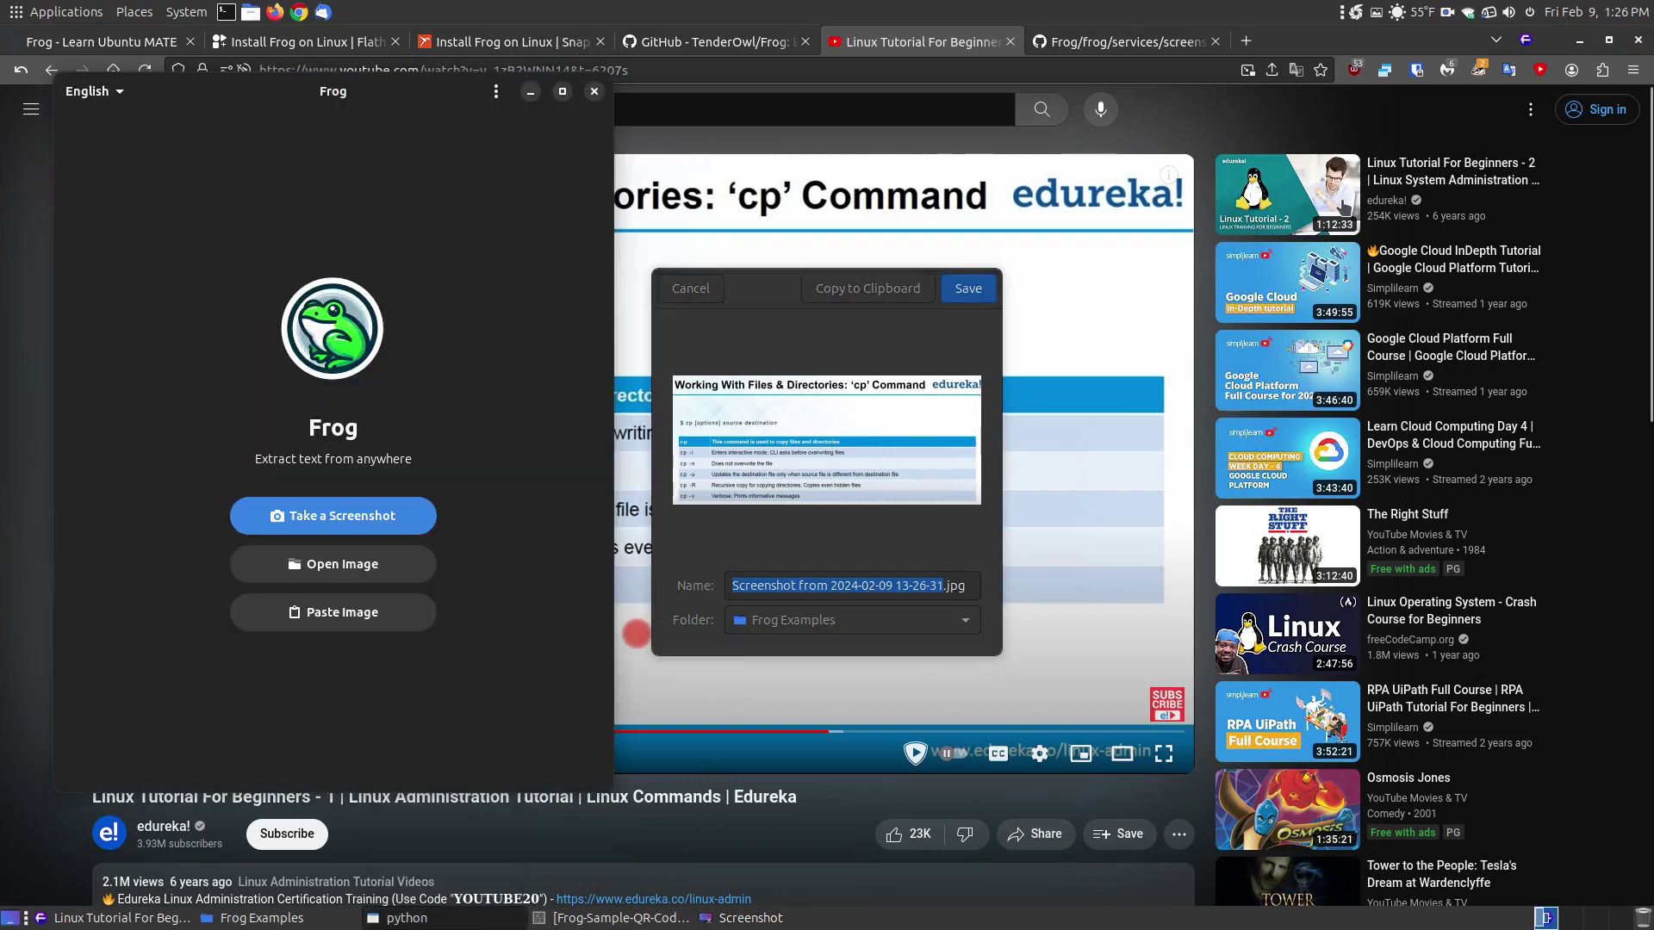
click(1581, 43)
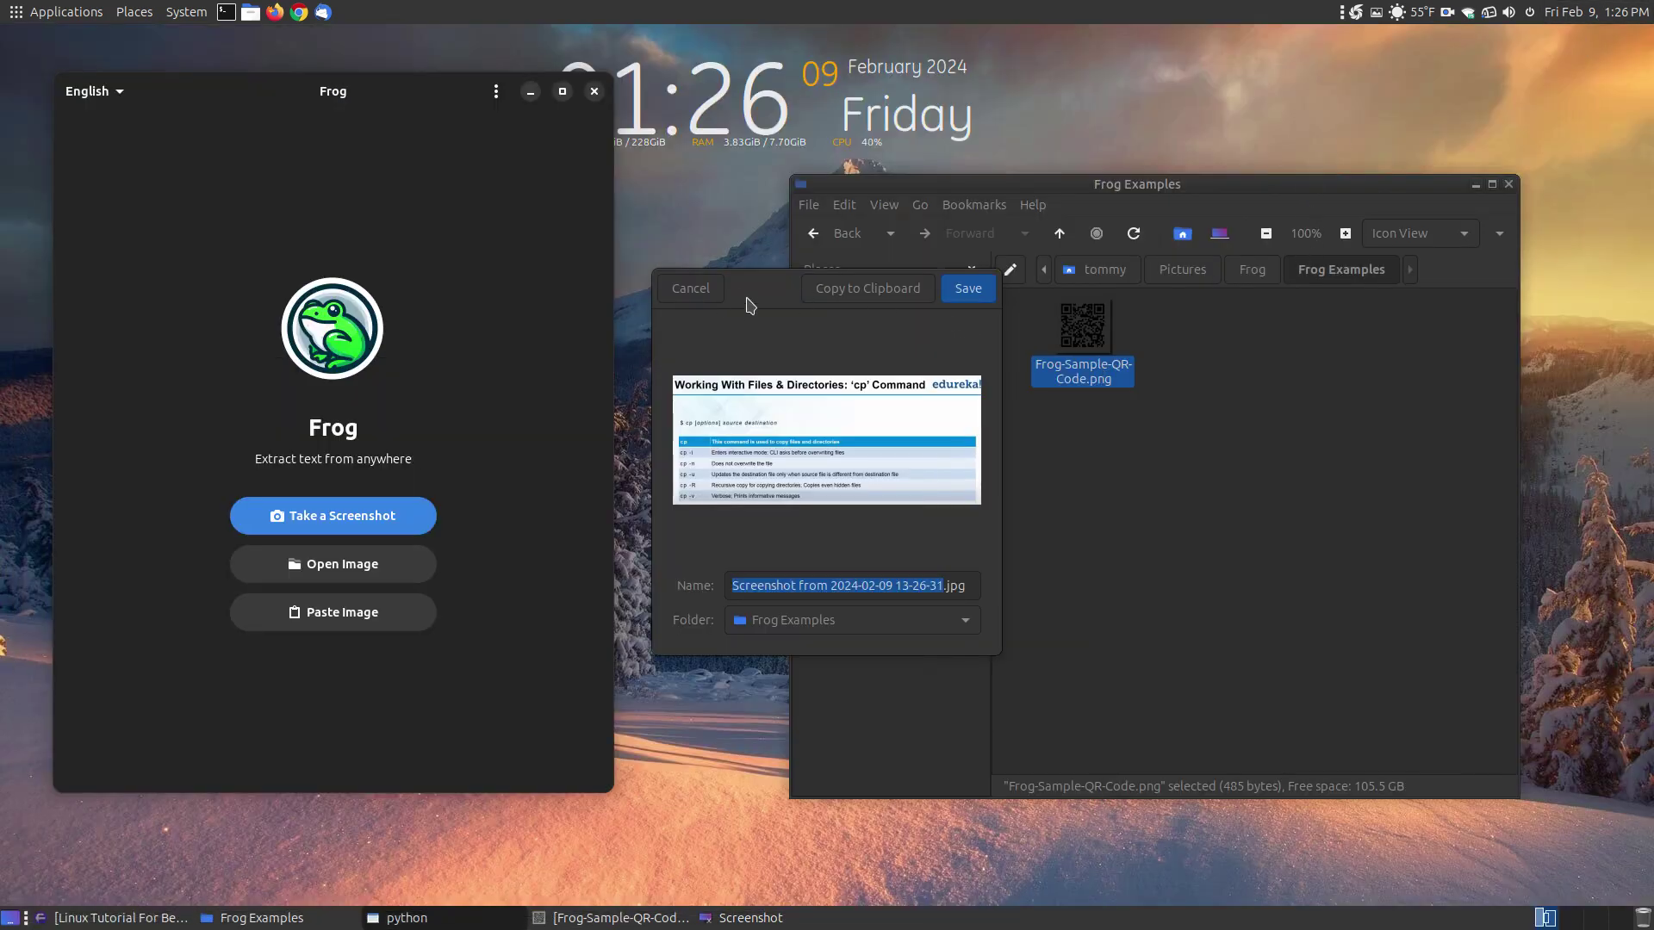
drag(765, 295, 1097, 325)
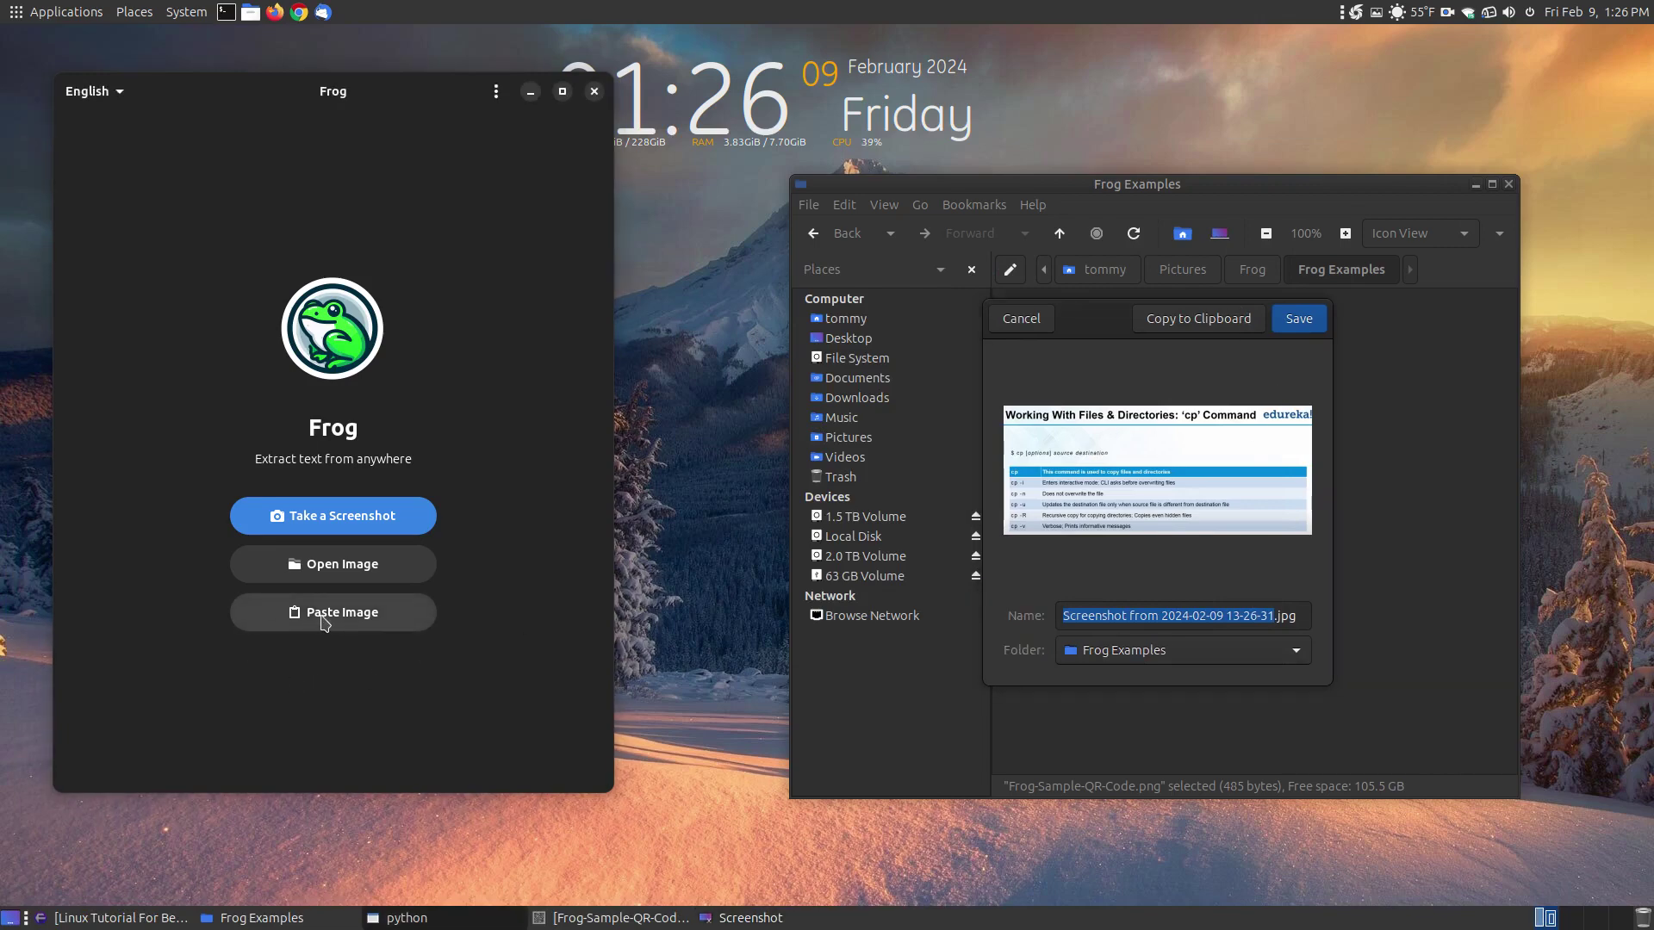
click(325, 614)
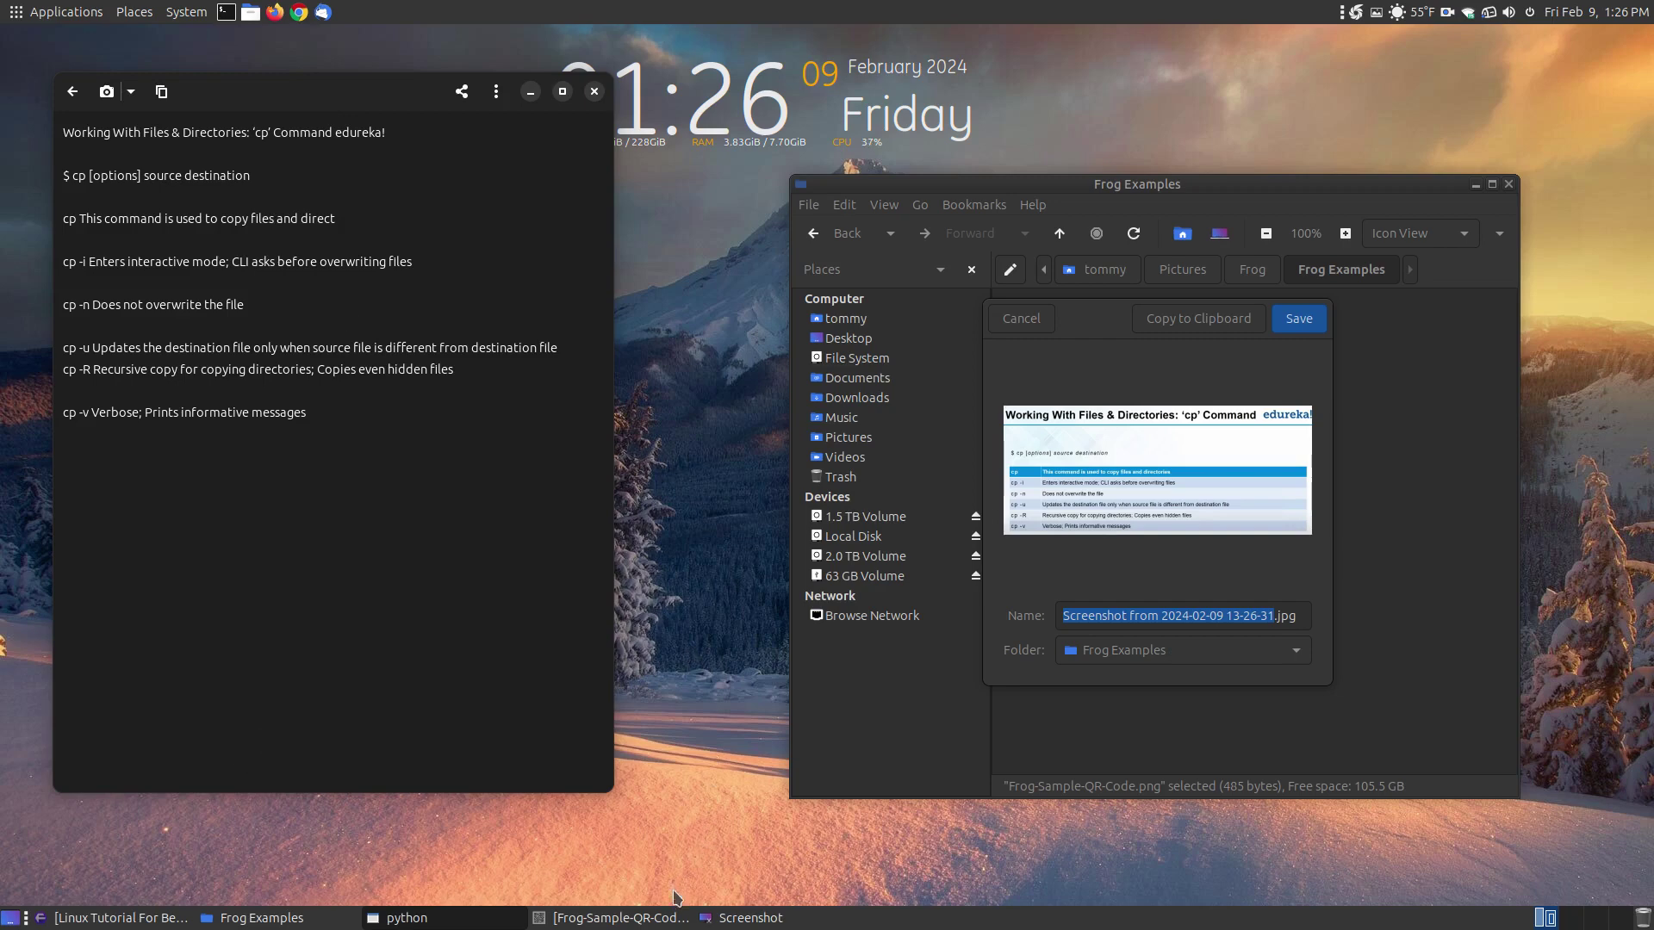
- Place Frog's extracted text beside the cp slide in the browser and compare the two
click(172, 922)
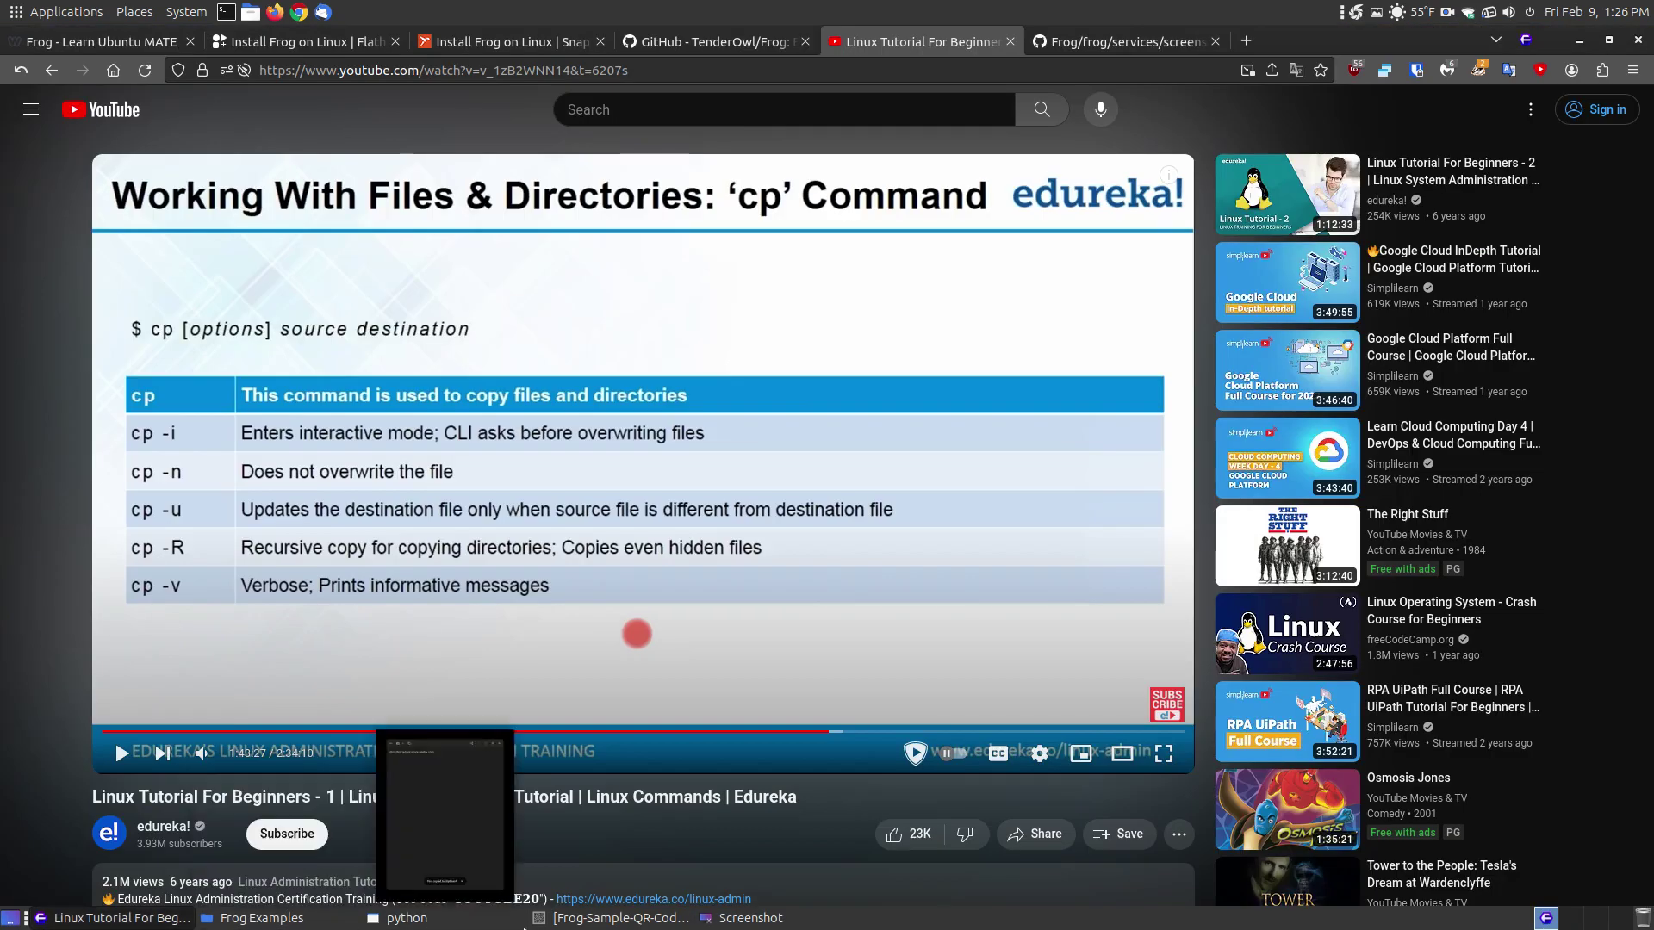
click(462, 926)
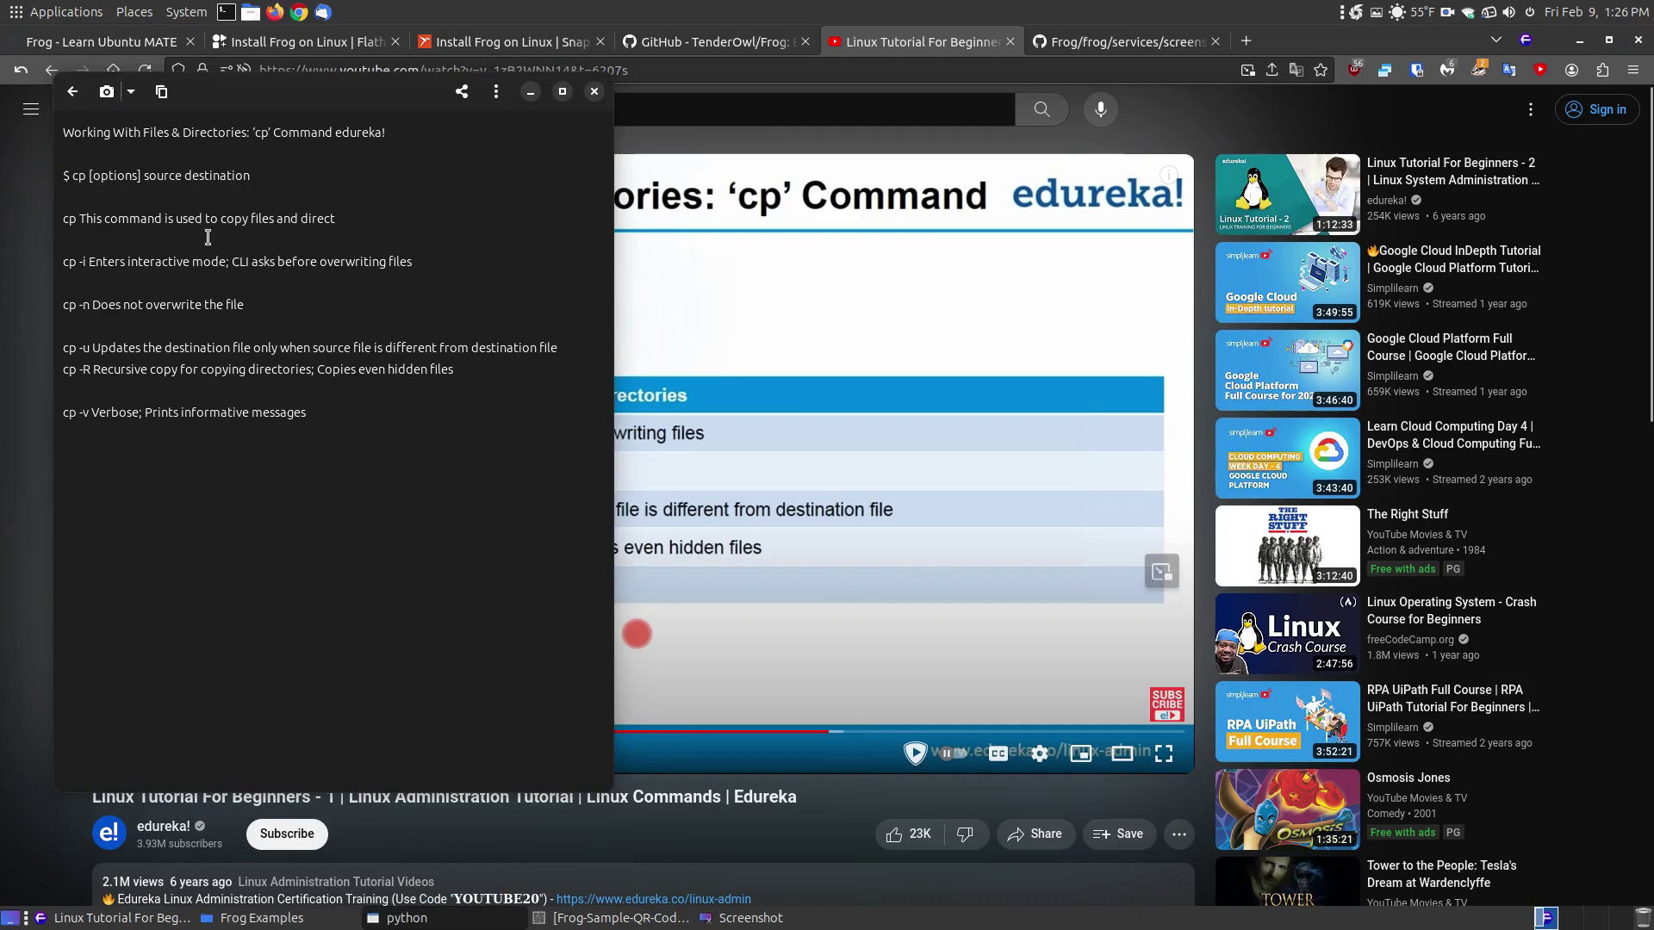
drag(176, 99, 1212, 246)
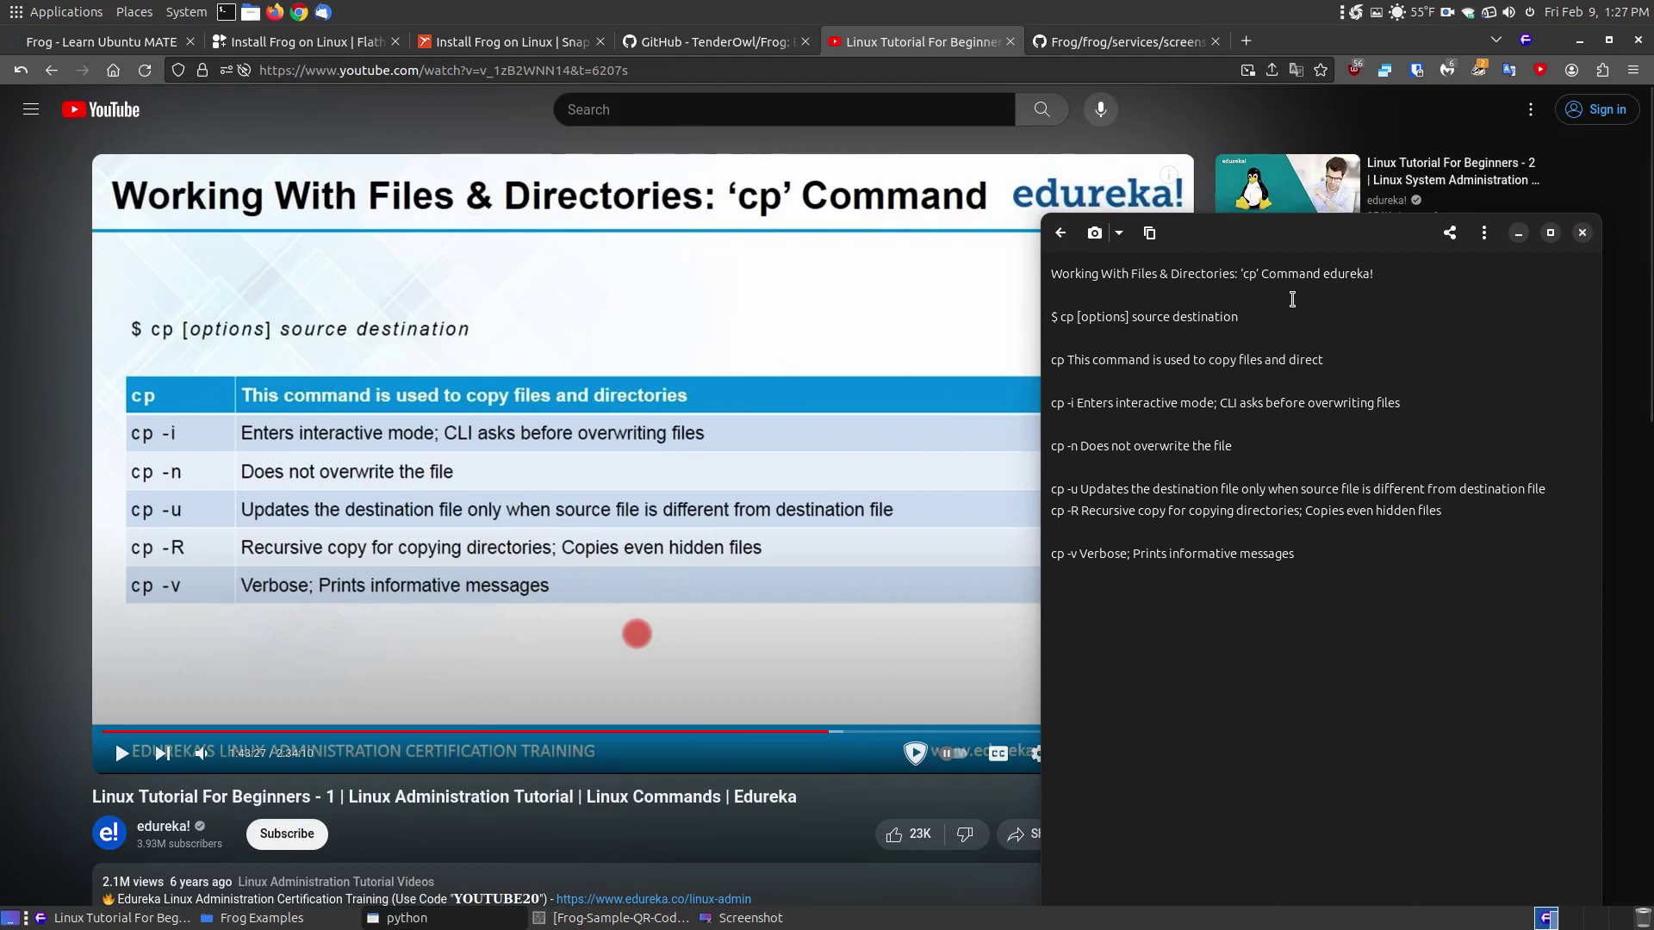
drag(1301, 247, 939, 170)
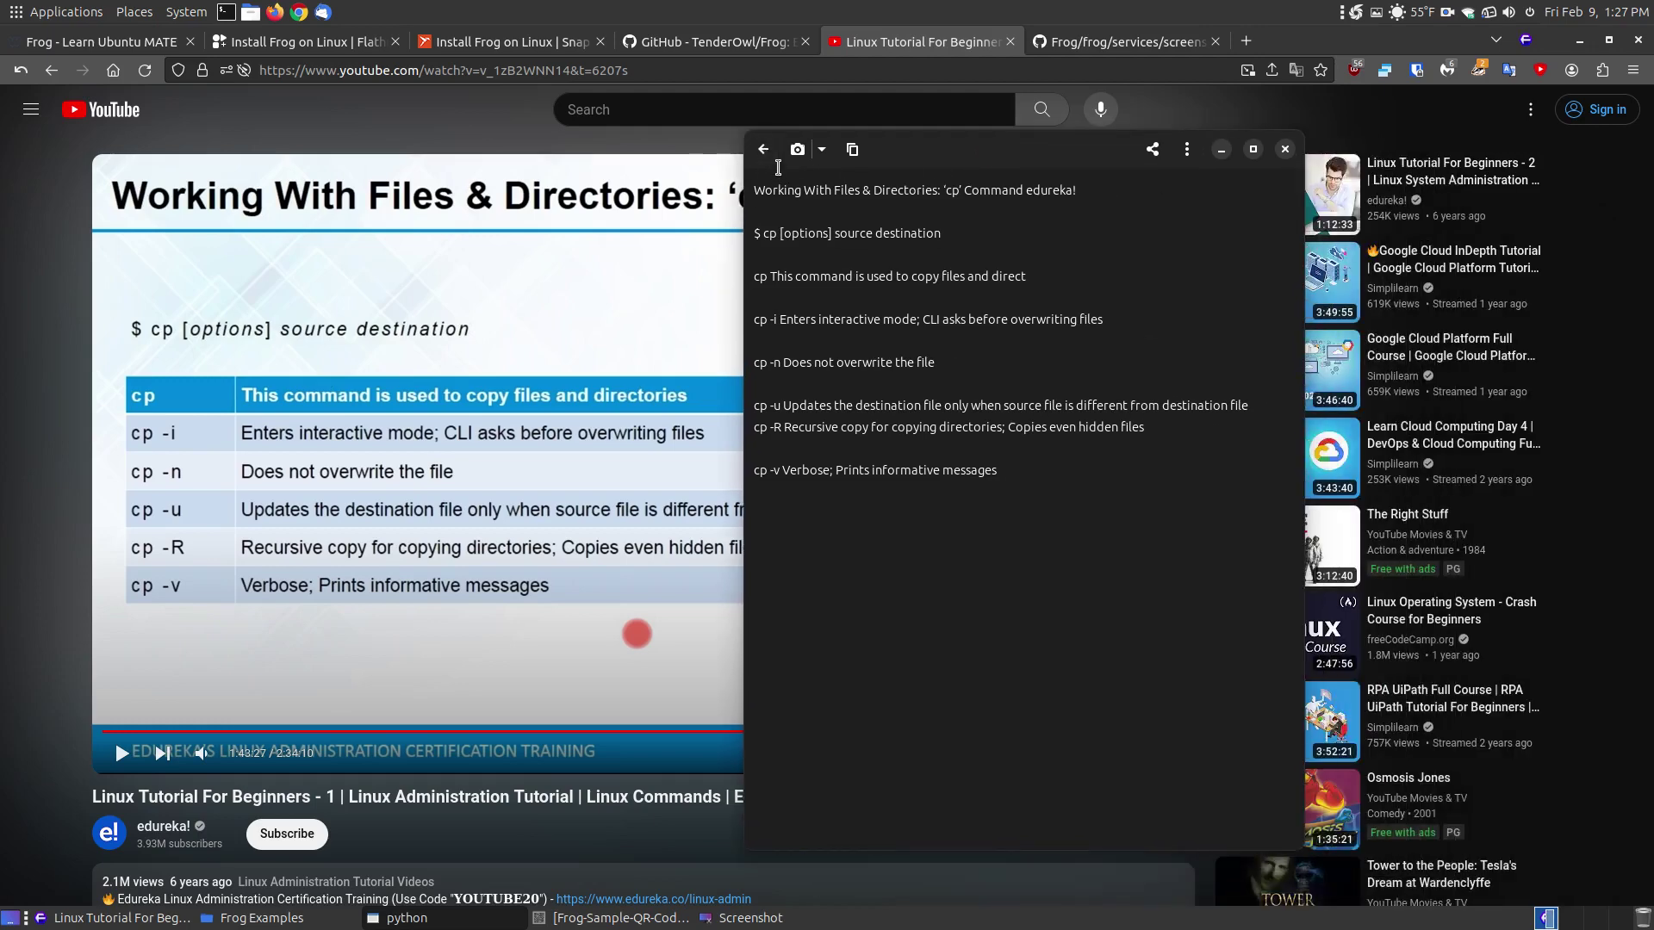
- Return Frog to its start screen, minimize Frog and the browser, and save the captured screenshot in the Frog Examples folder
click(764, 151)
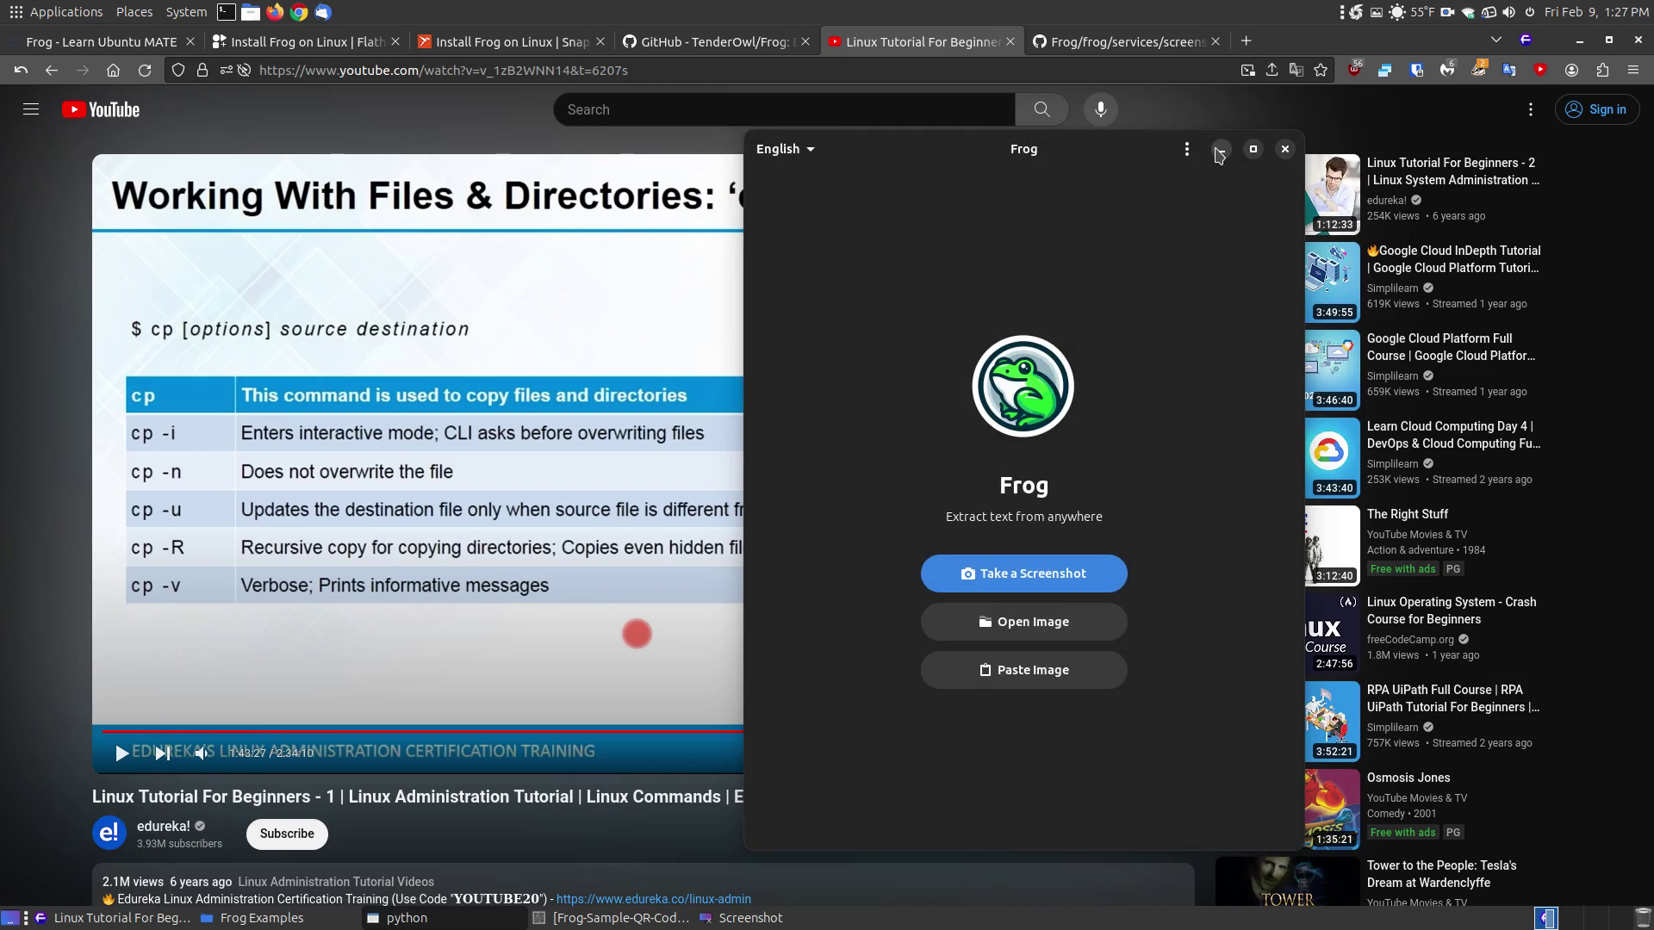
click(1221, 150)
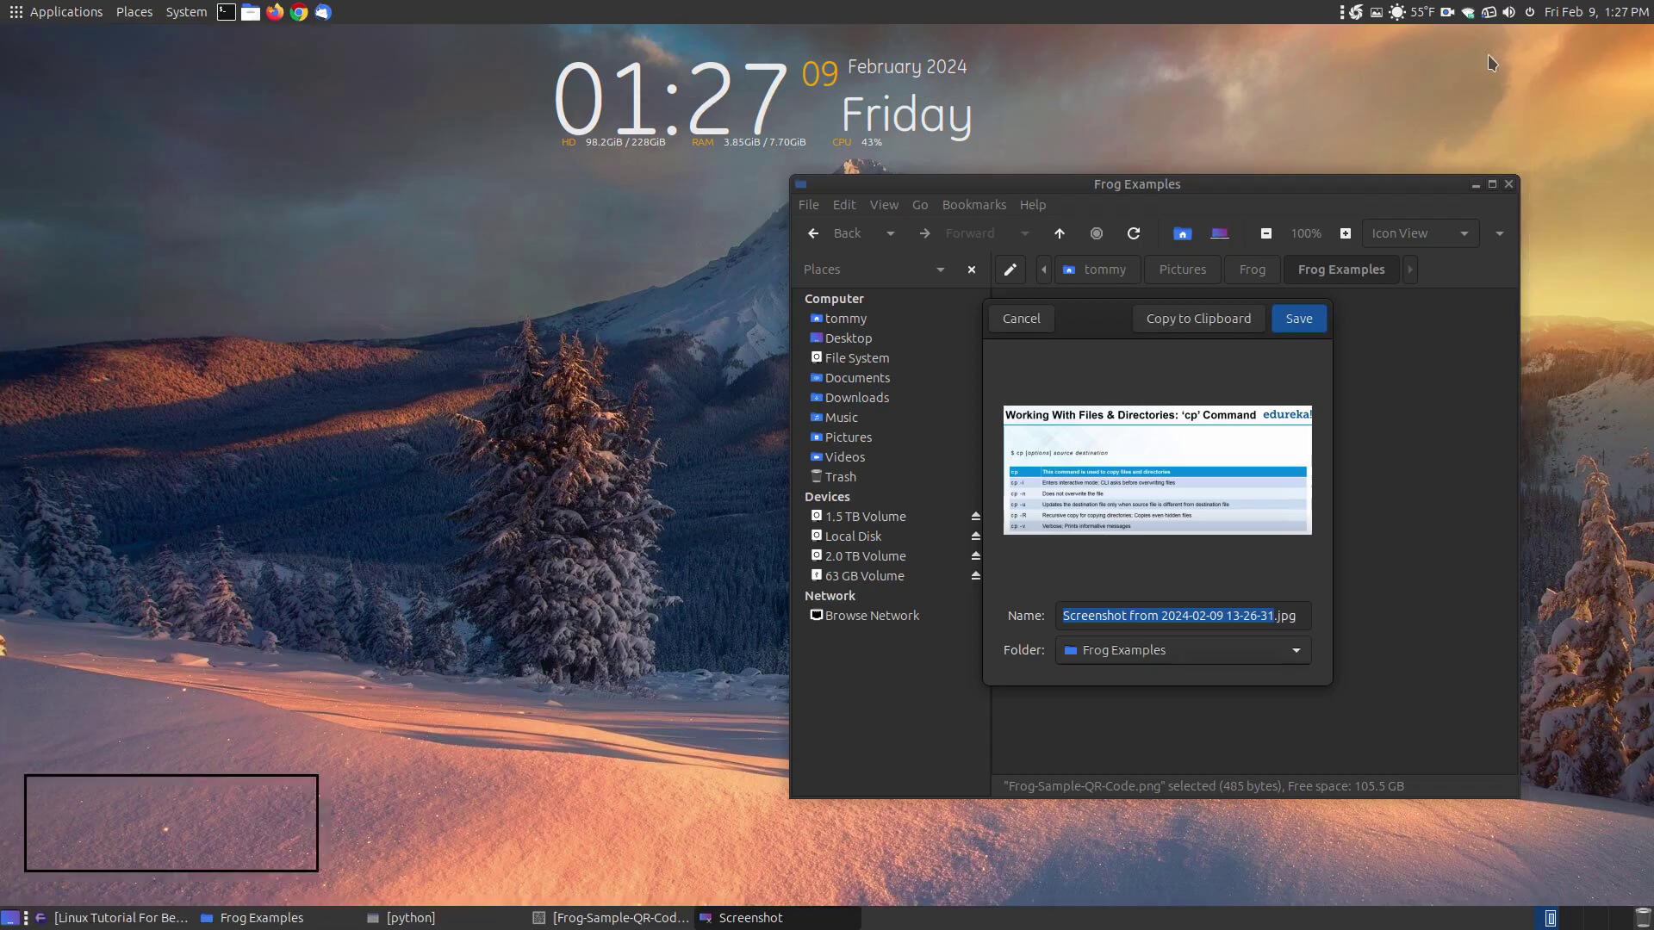
click(1579, 40)
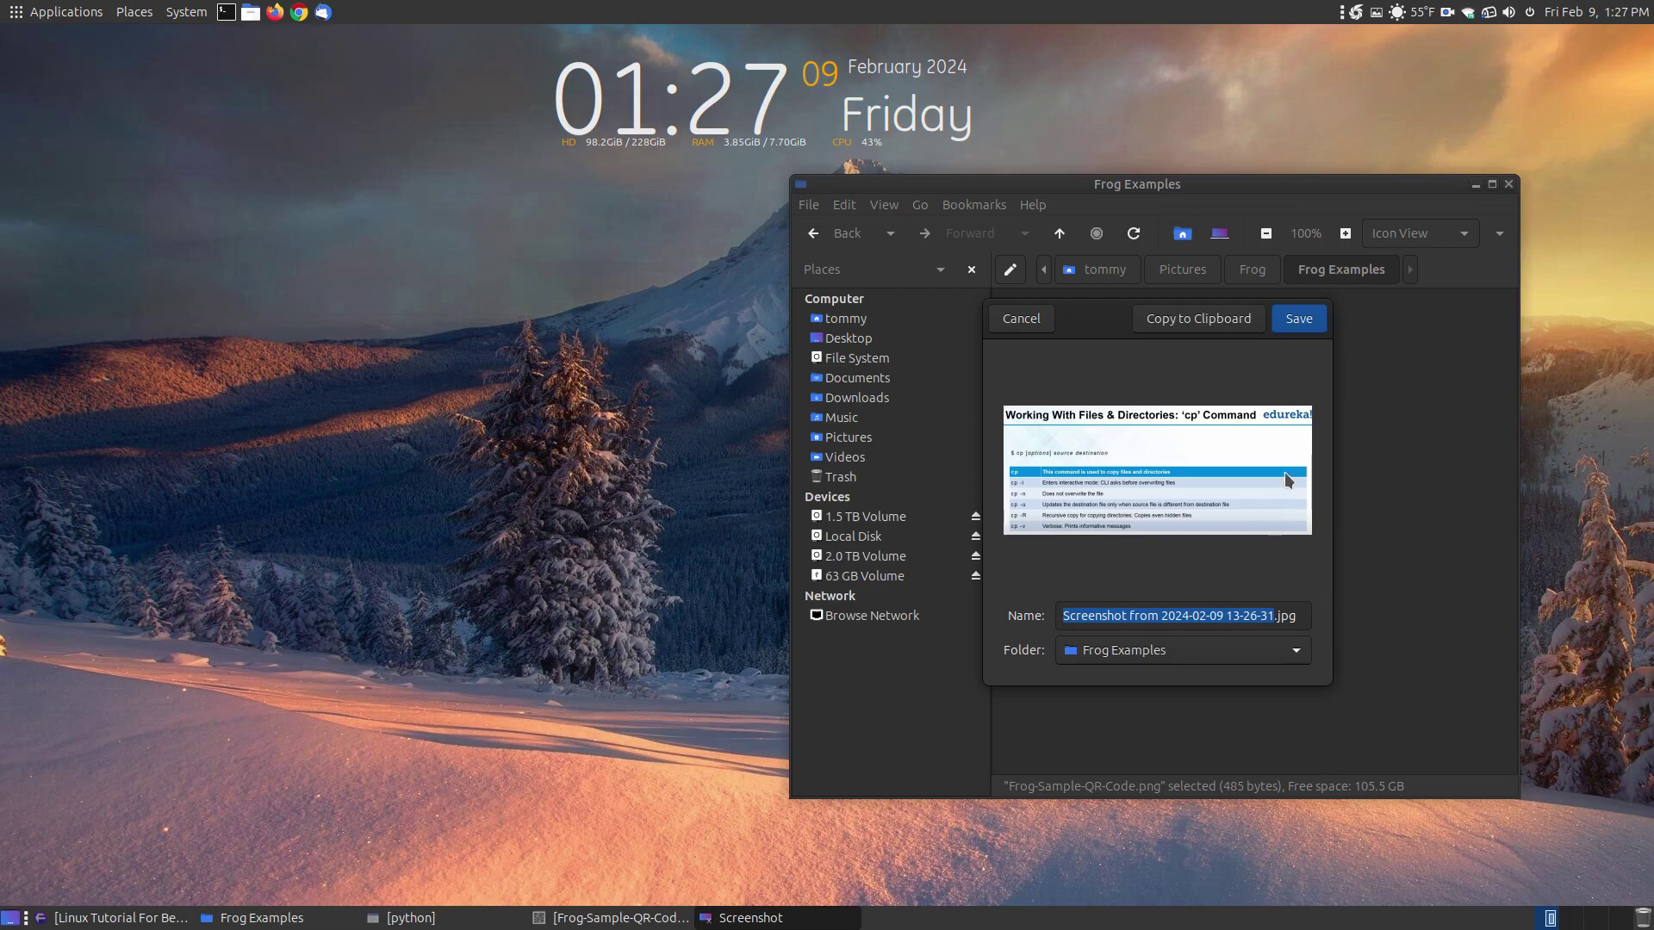
click(1309, 325)
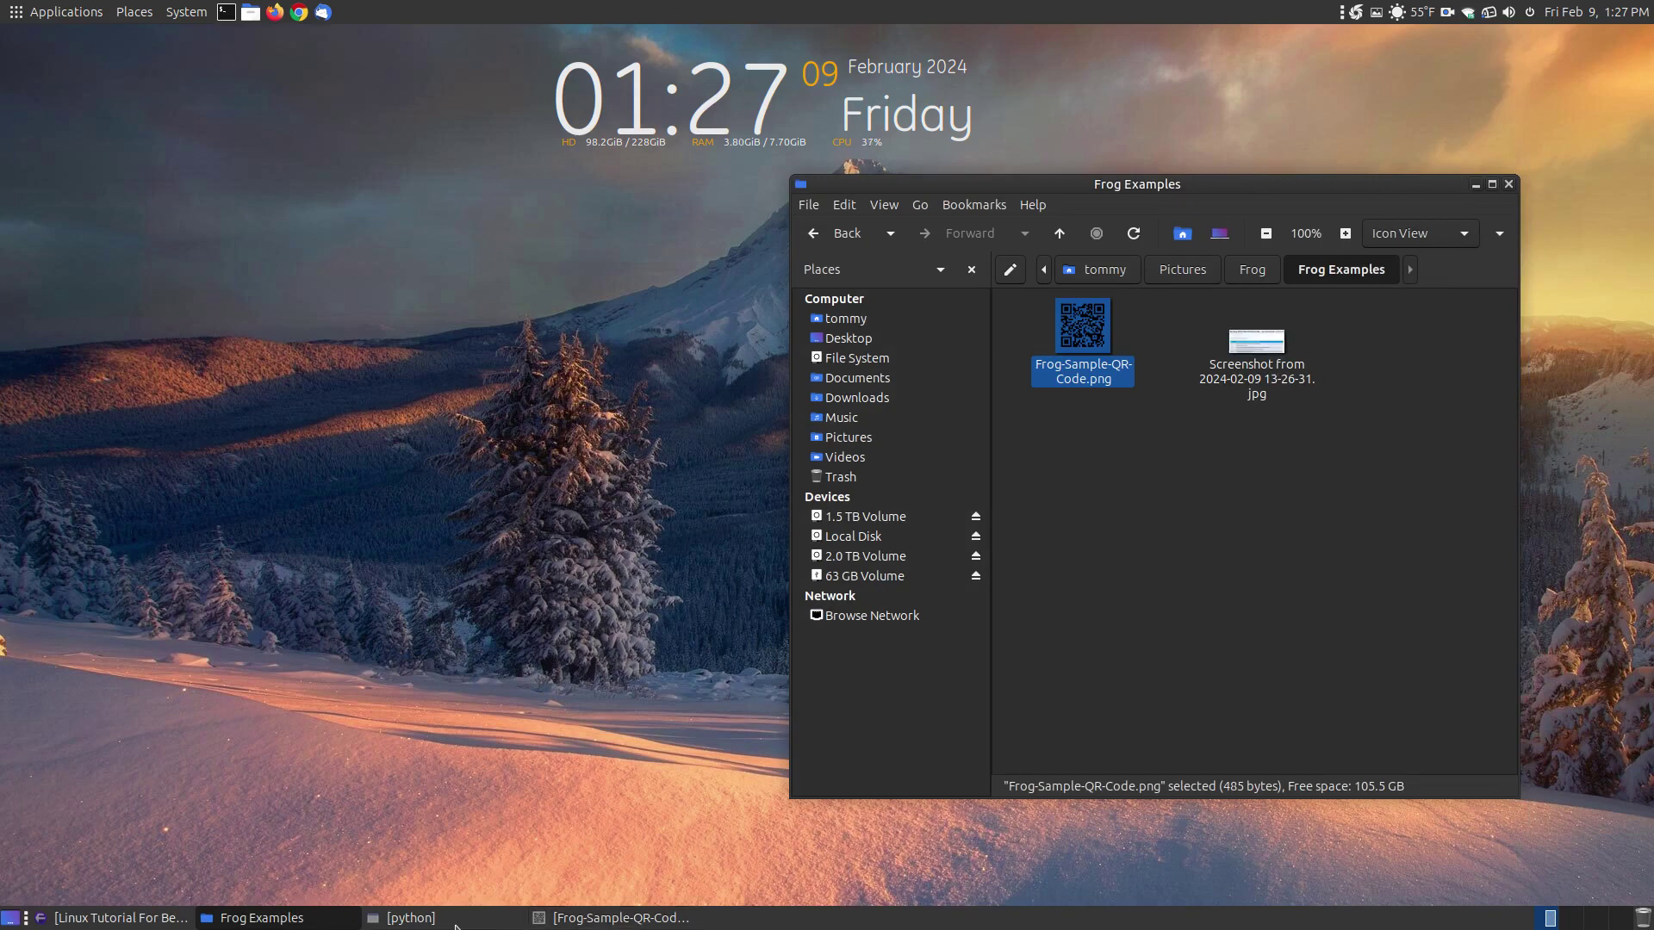
click(405, 919)
drag(989, 162, 366, 9)
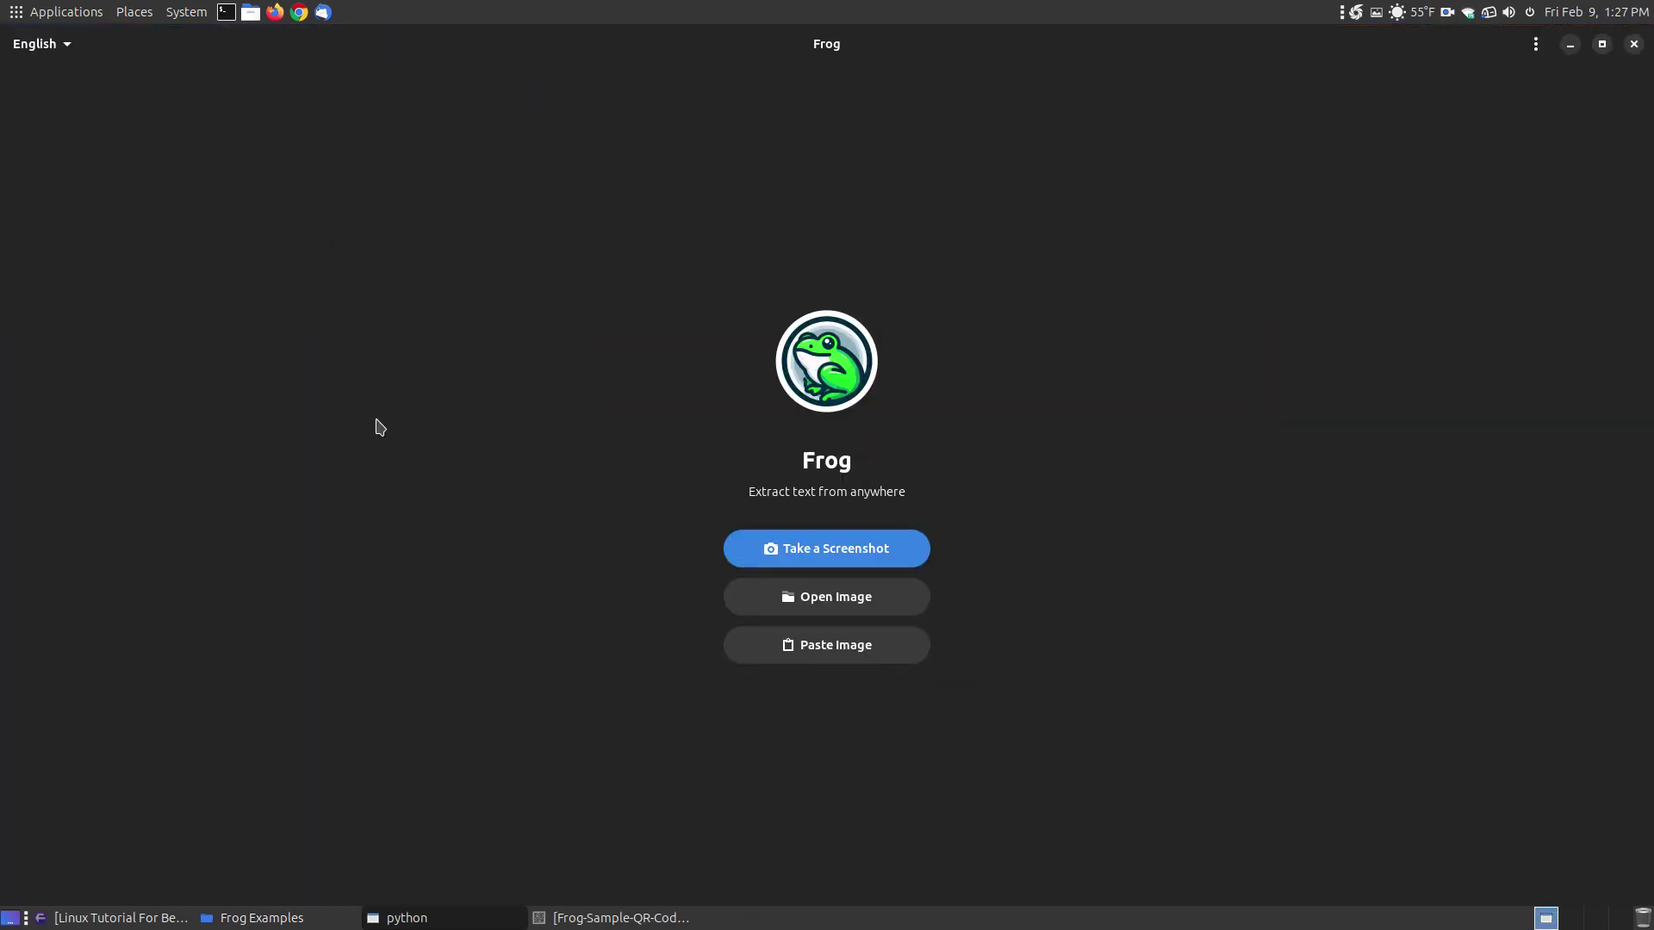
click(1602, 45)
click(325, 564)
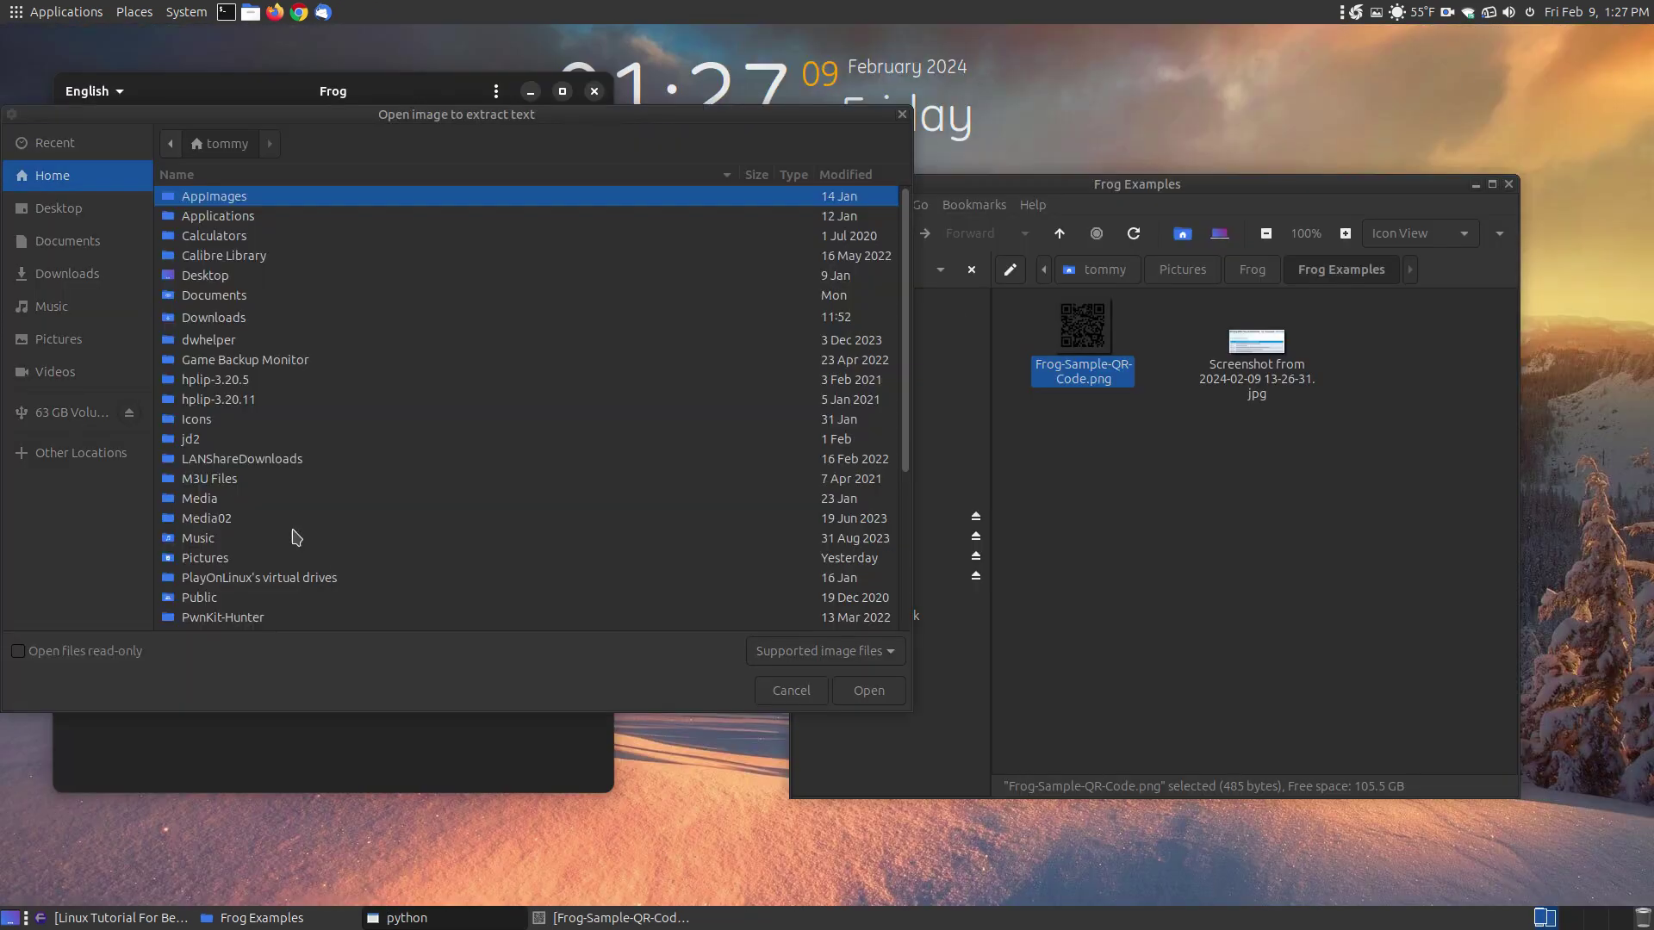
click(58, 341)
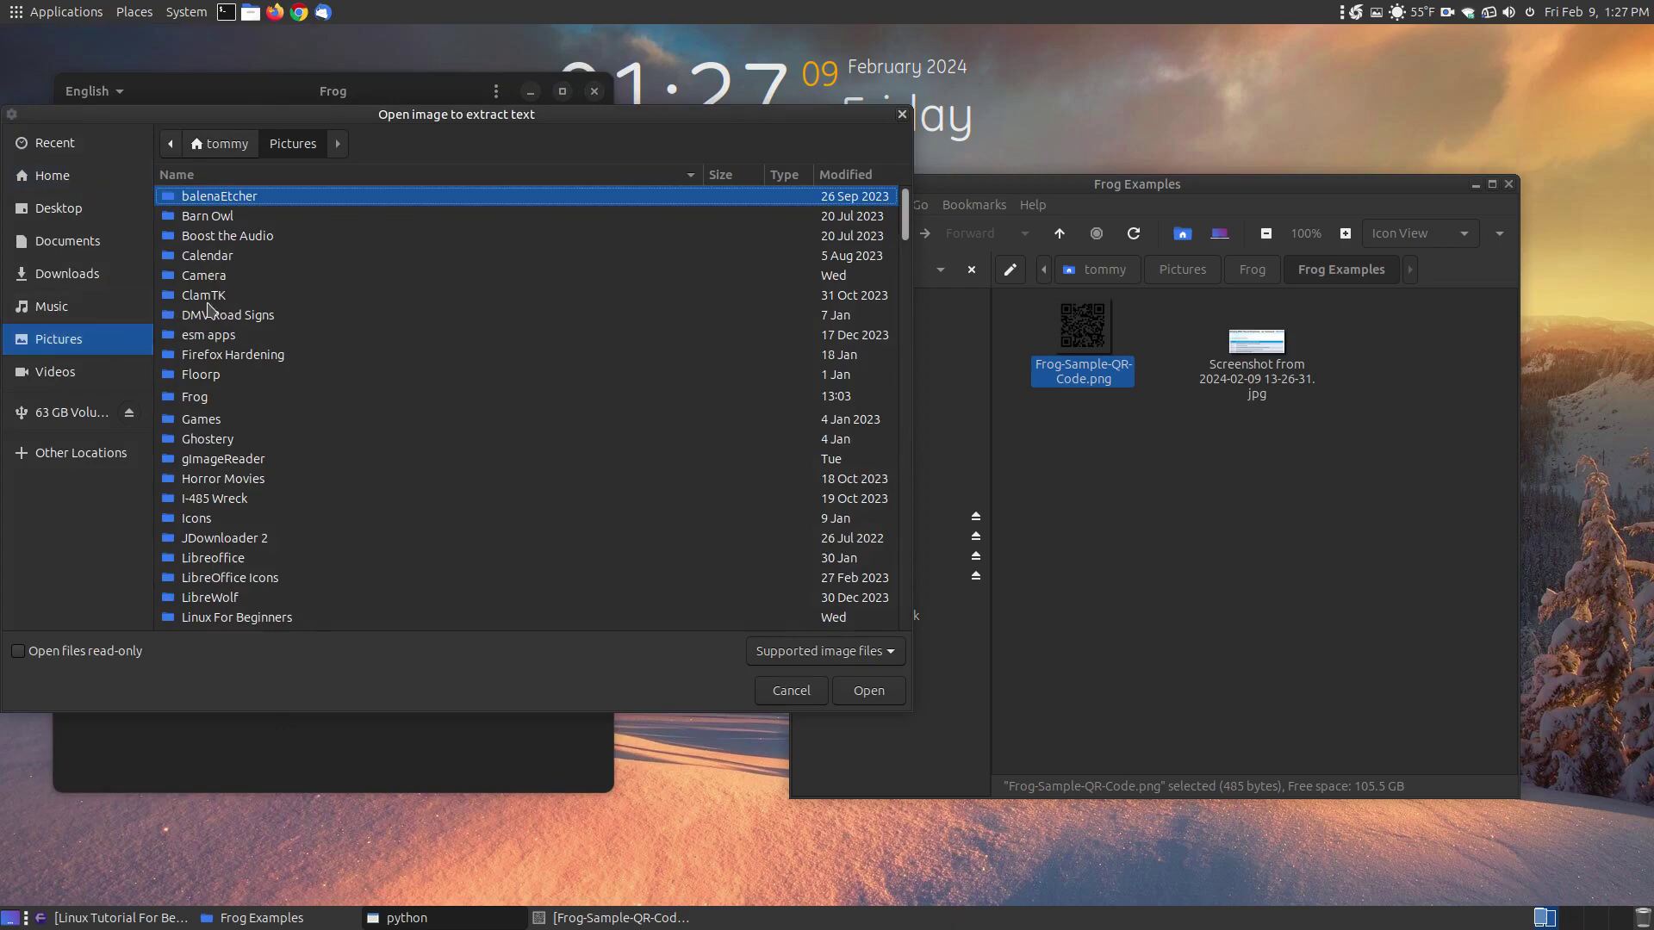
double_click(208, 399)
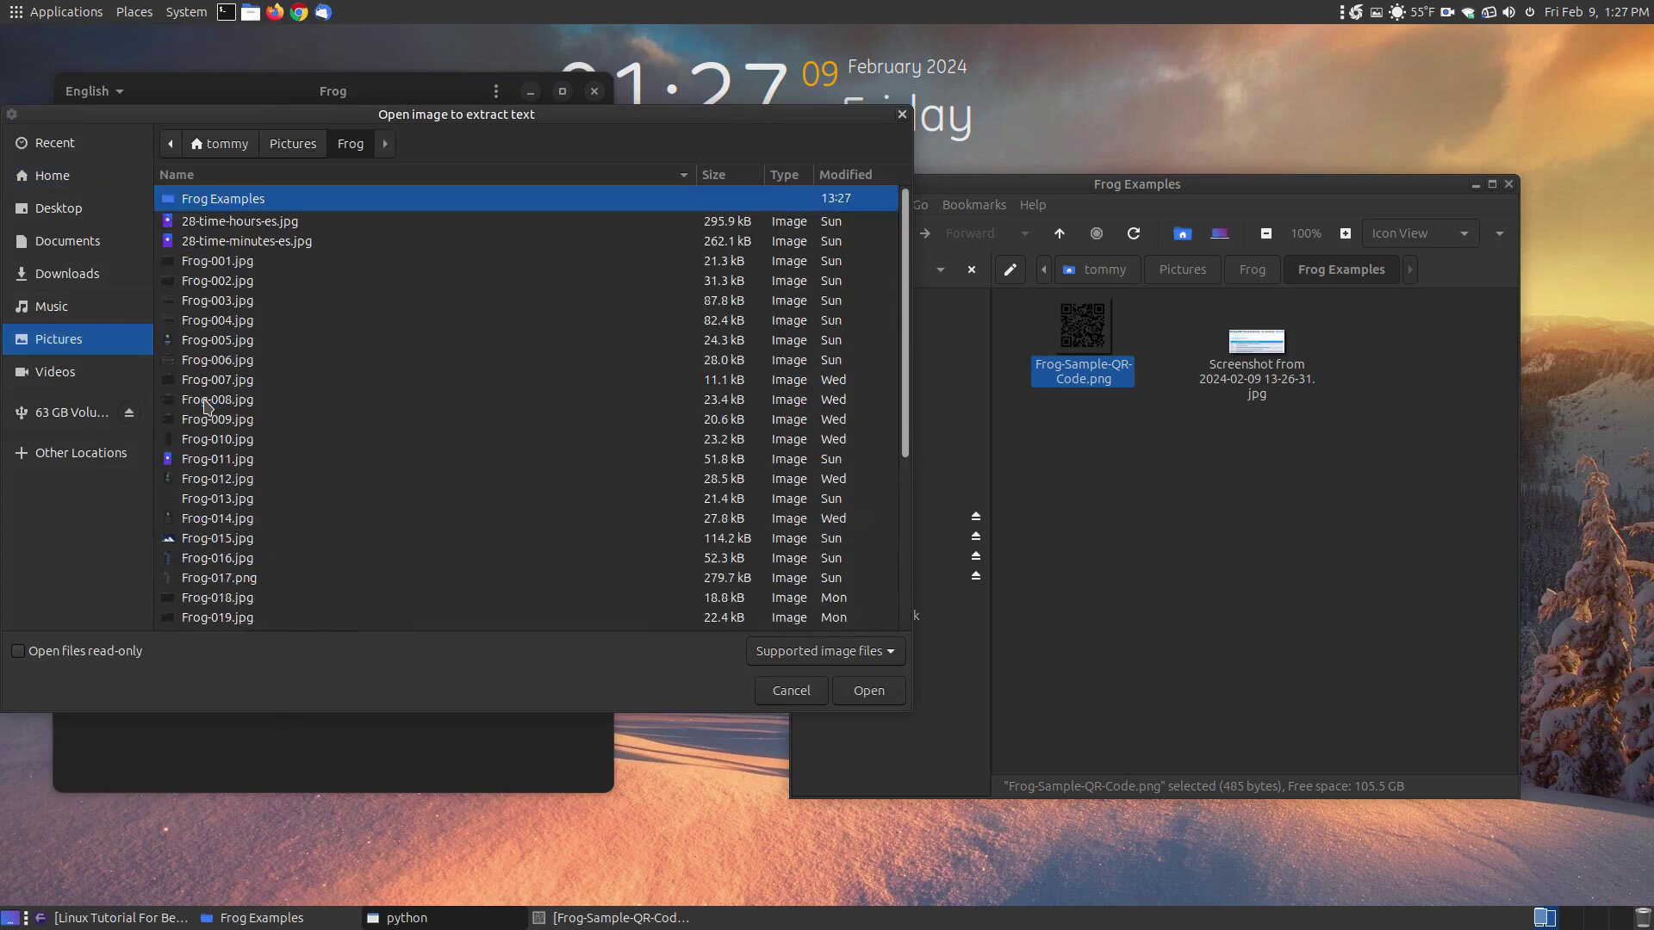
double_click(220, 203)
click(226, 219)
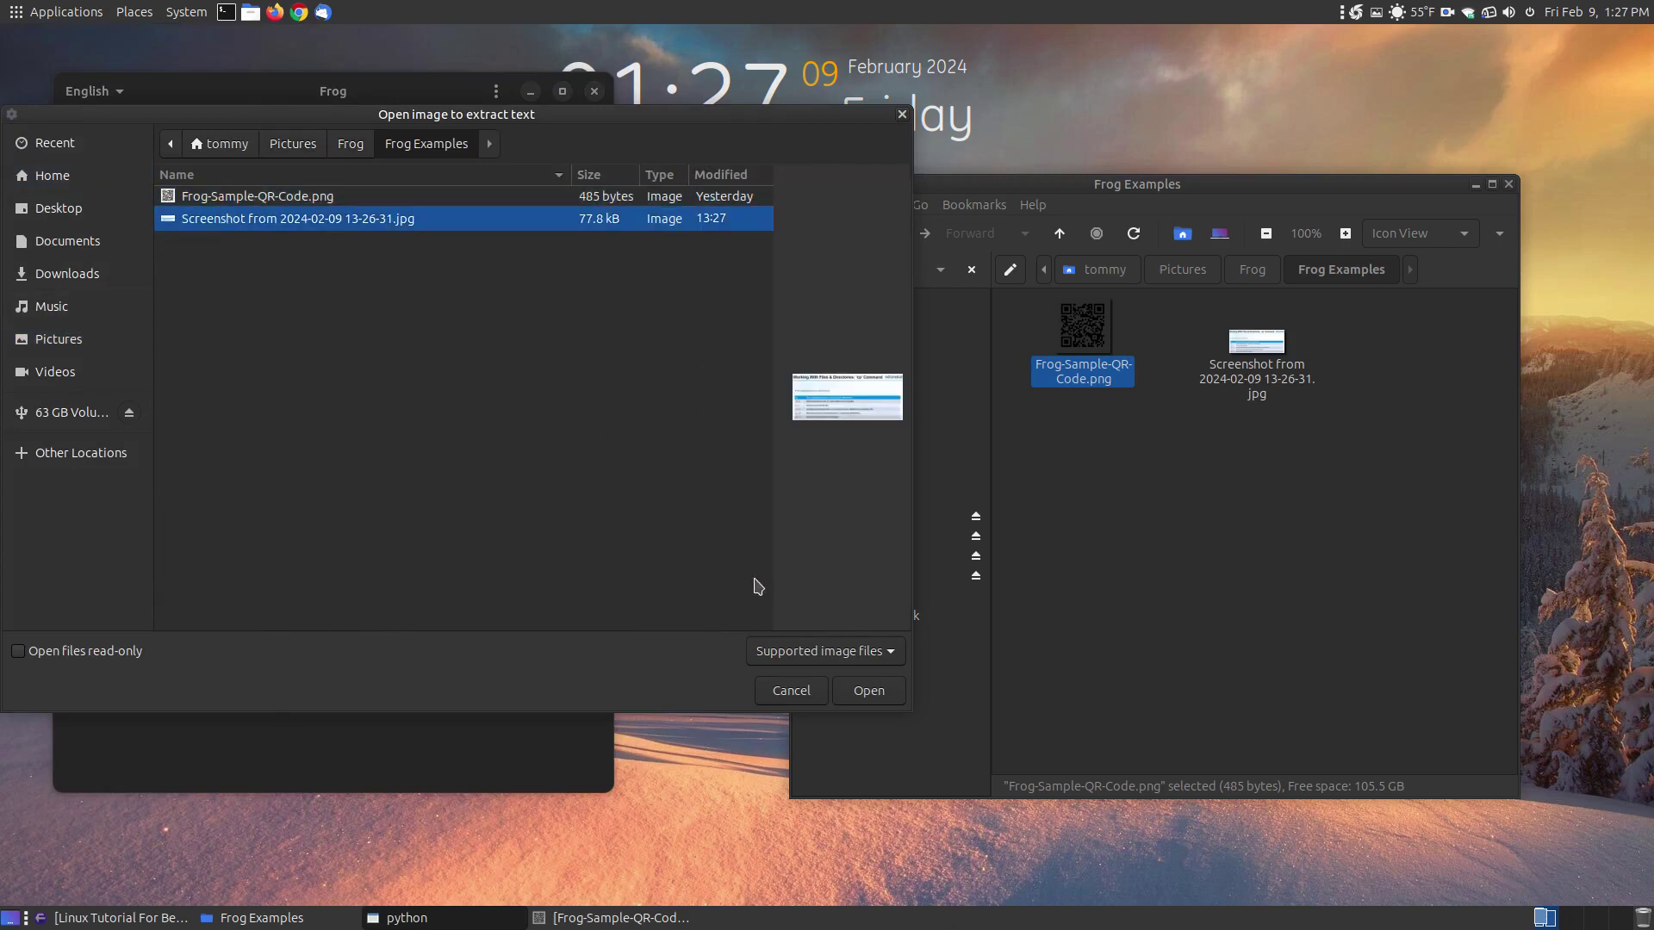
click(844, 698)
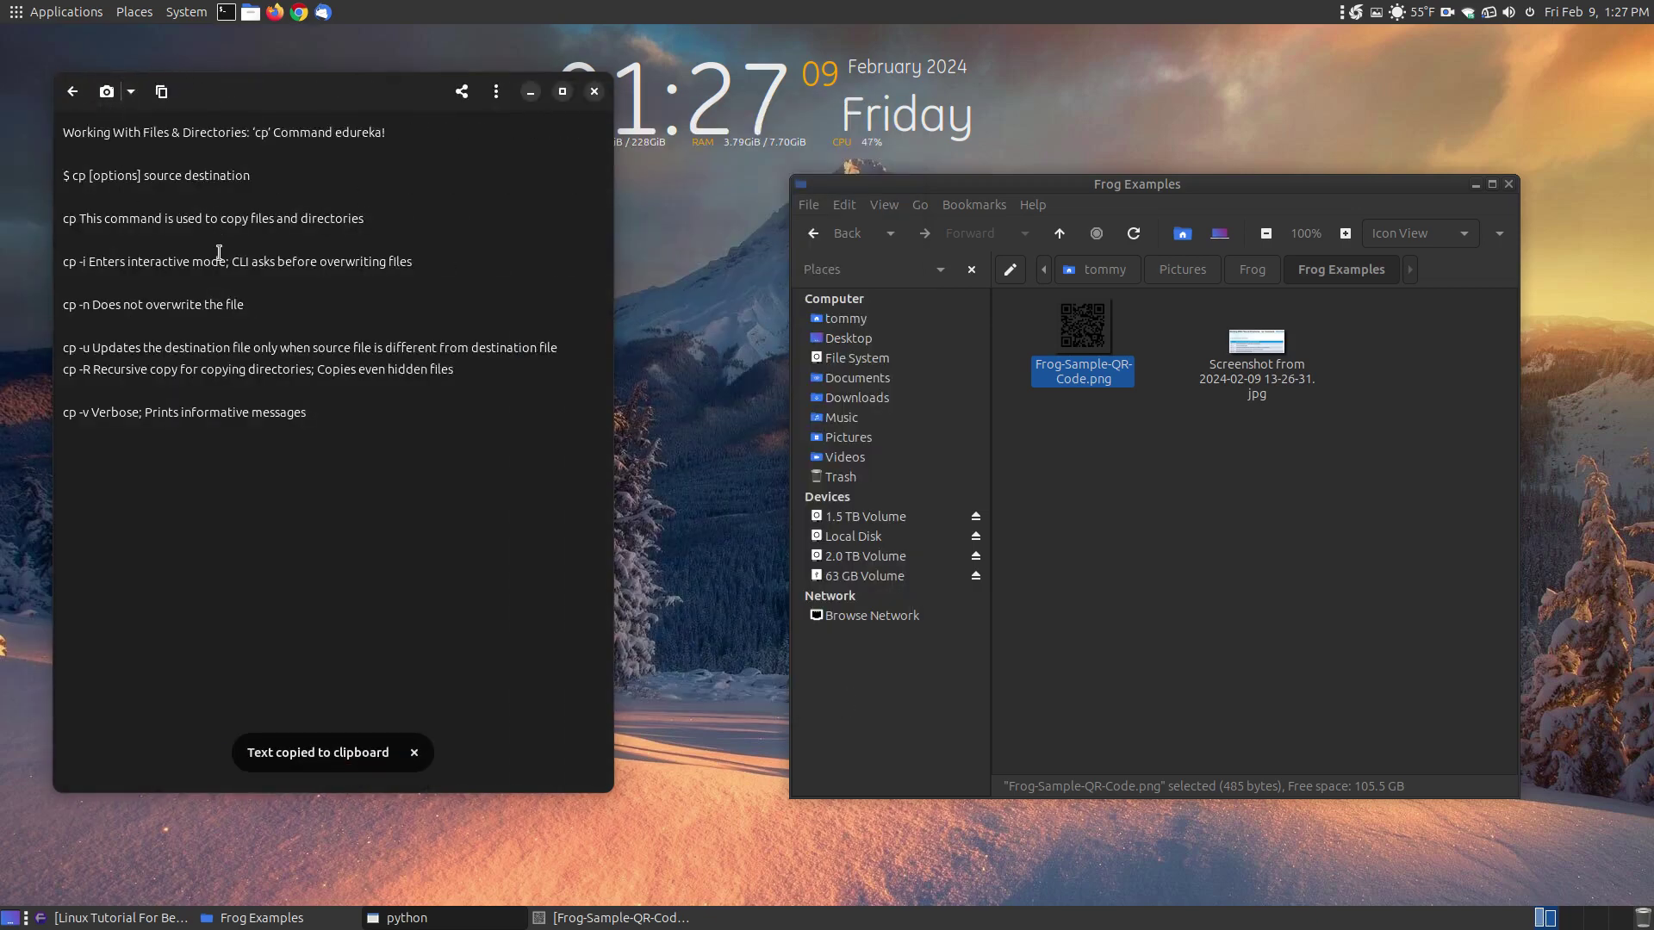
- Show the newly extracted text next to the browser's cp slide to check it against the original
click(128, 920)
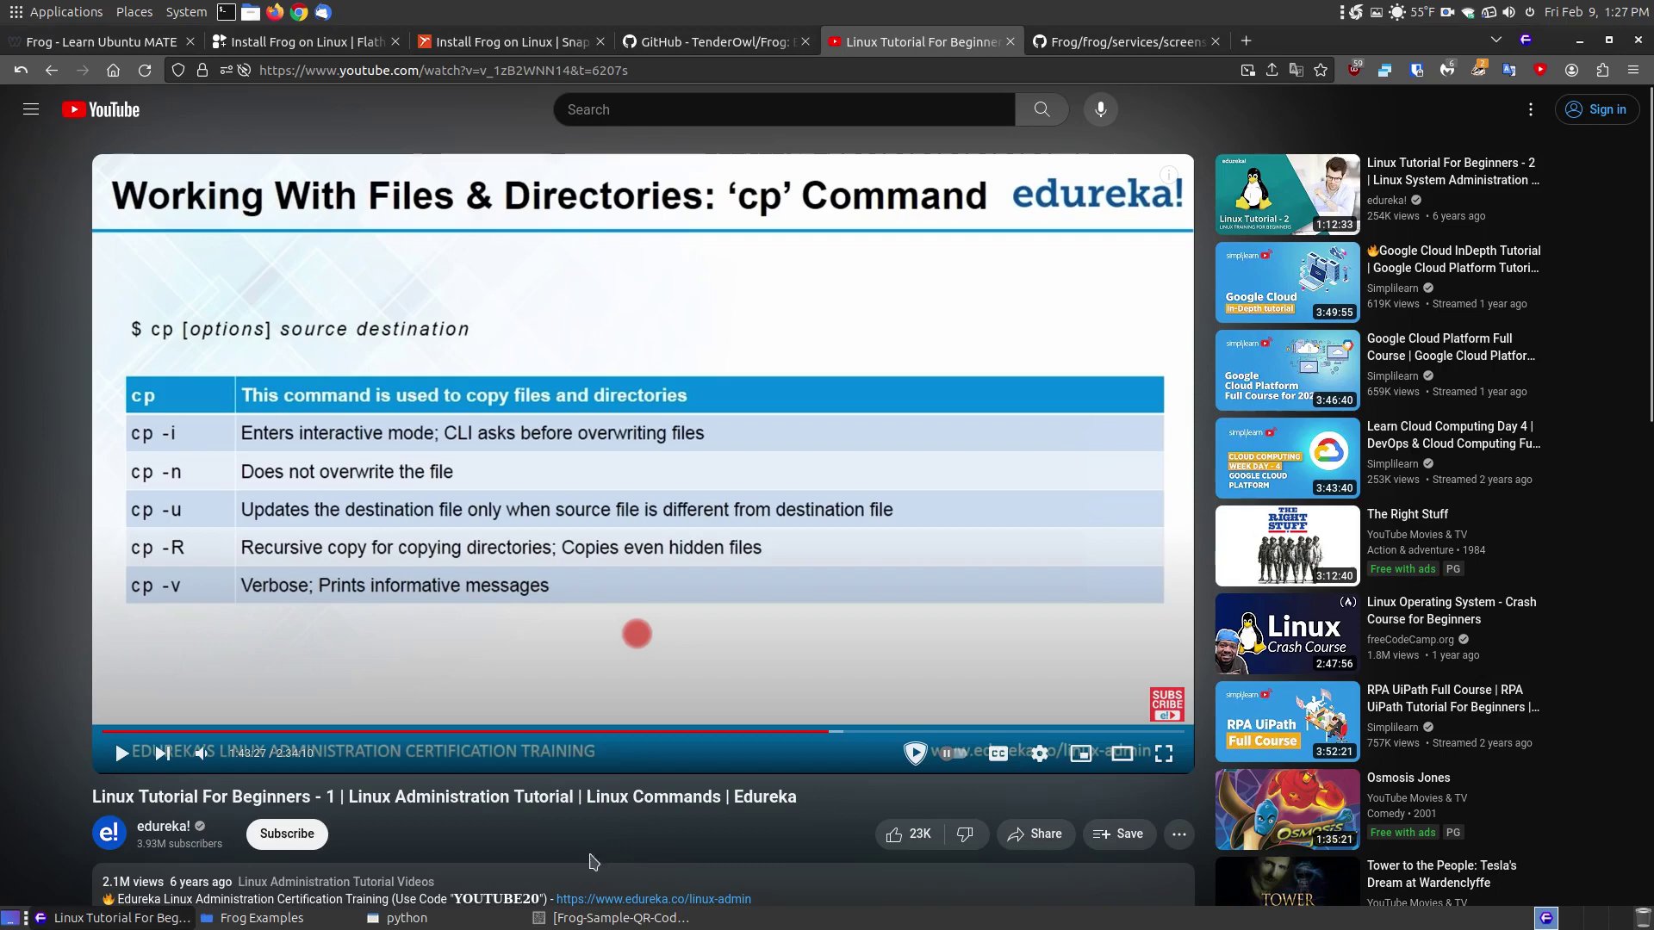
click(644, 923)
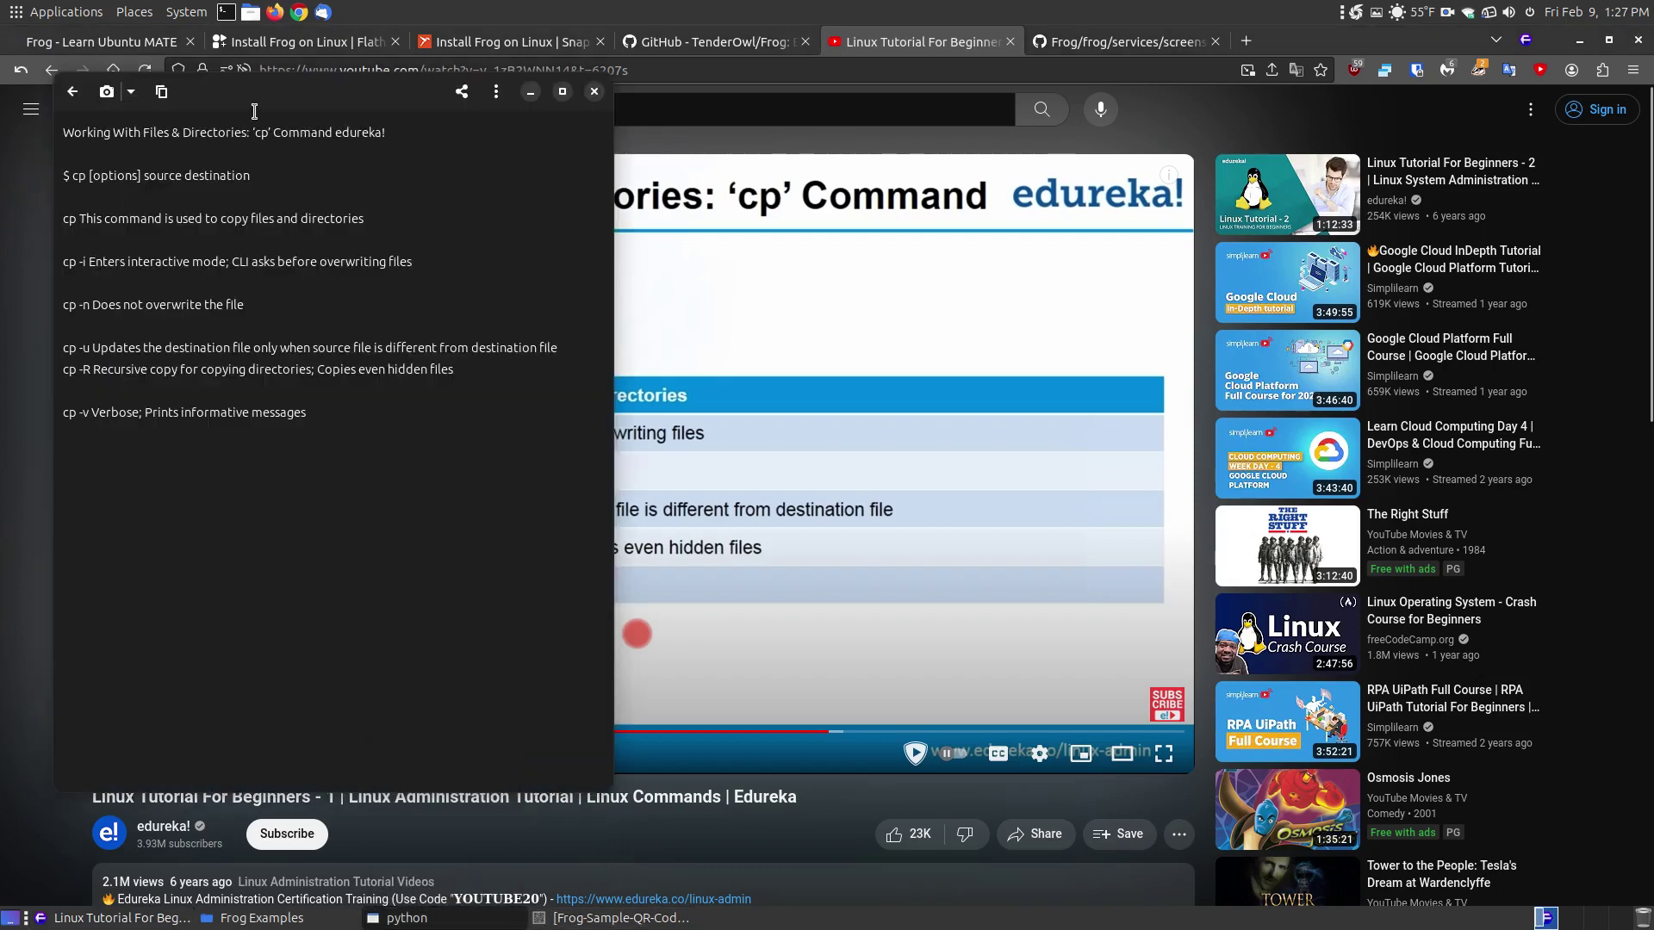
drag(254, 110, 1176, 224)
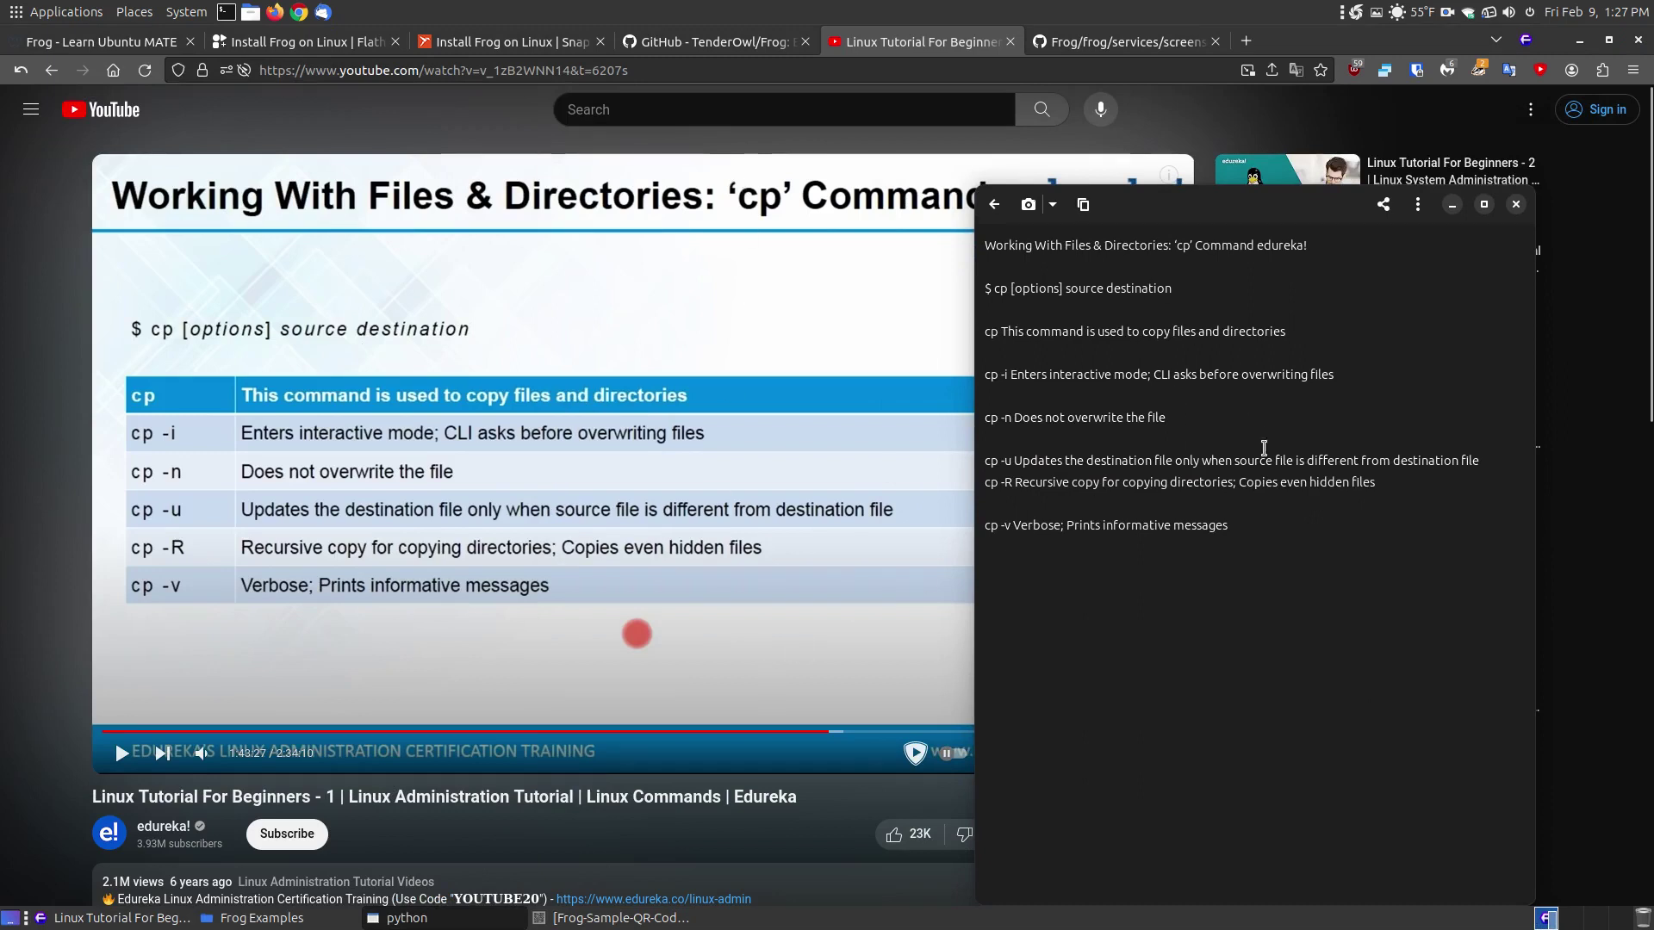
- Select all of the extracted text, copy it to the clipboard and minimize Frog
drag(1263, 522, 948, 244)
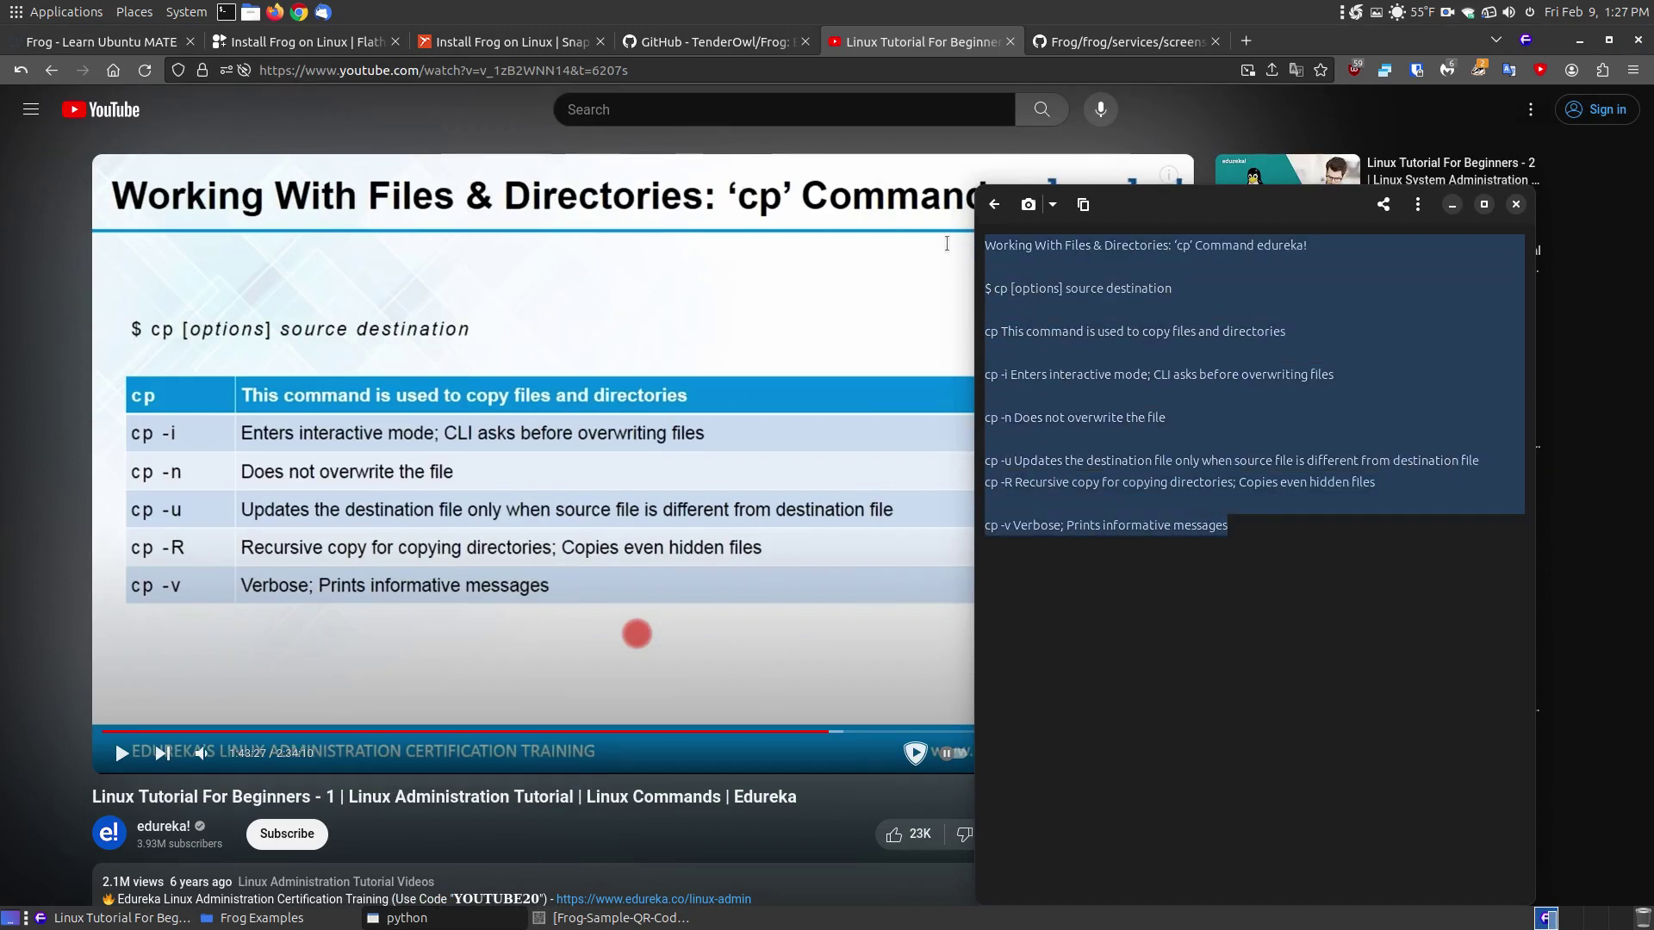
right_click(1127, 295)
key(Escape)
click(1086, 207)
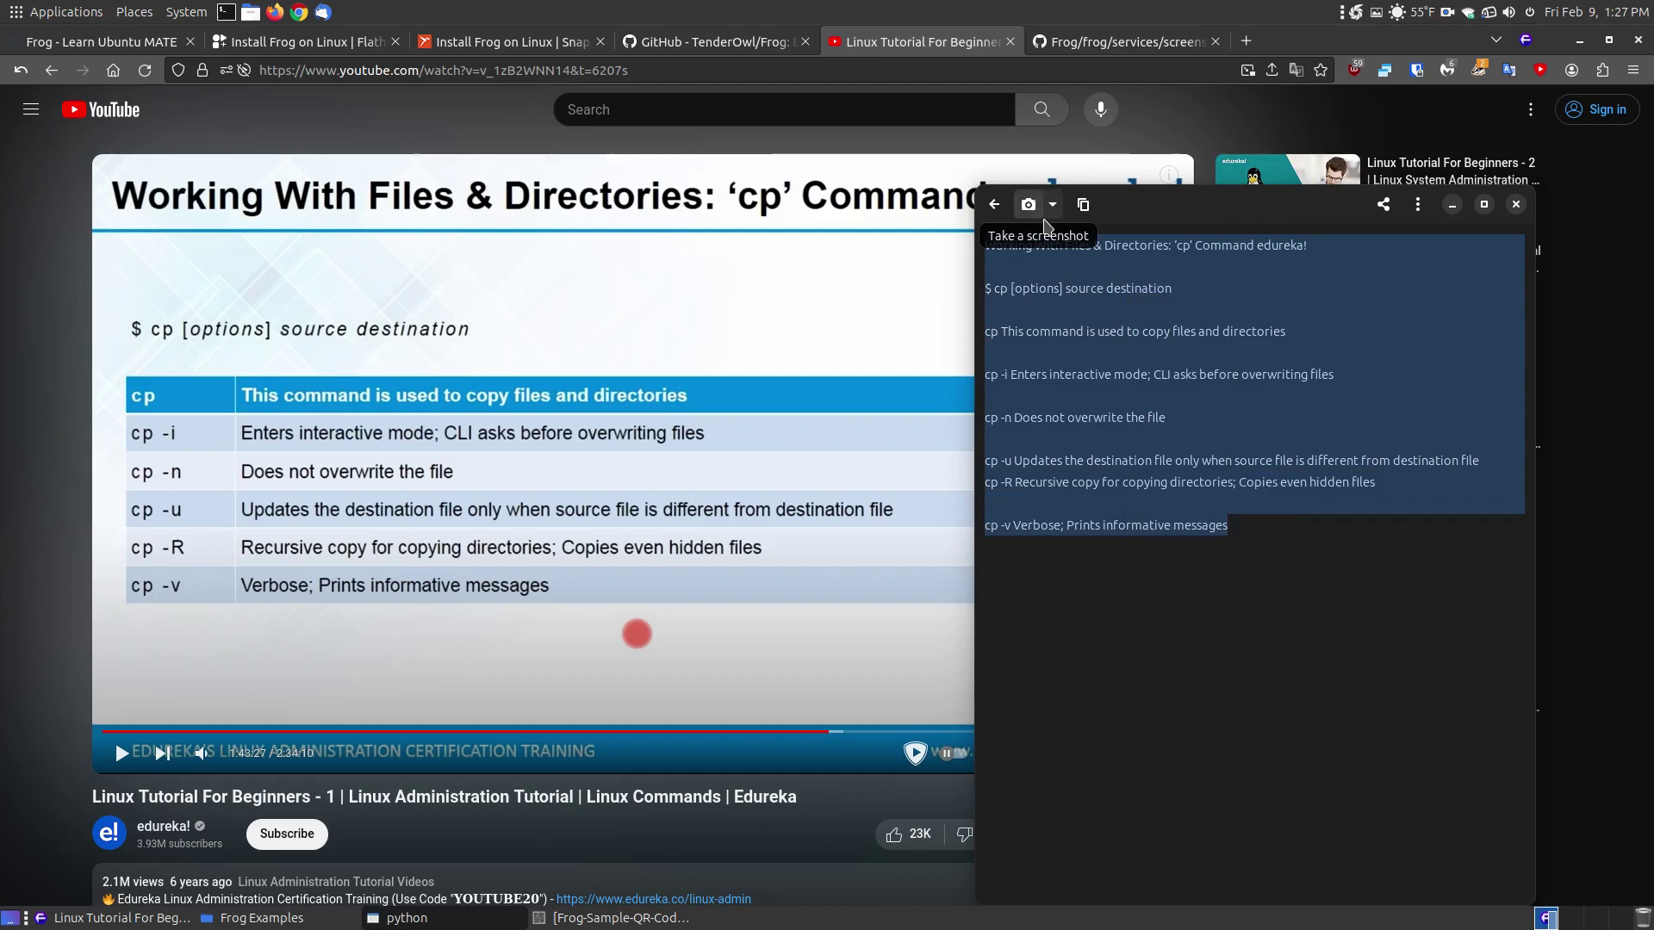
click(1453, 205)
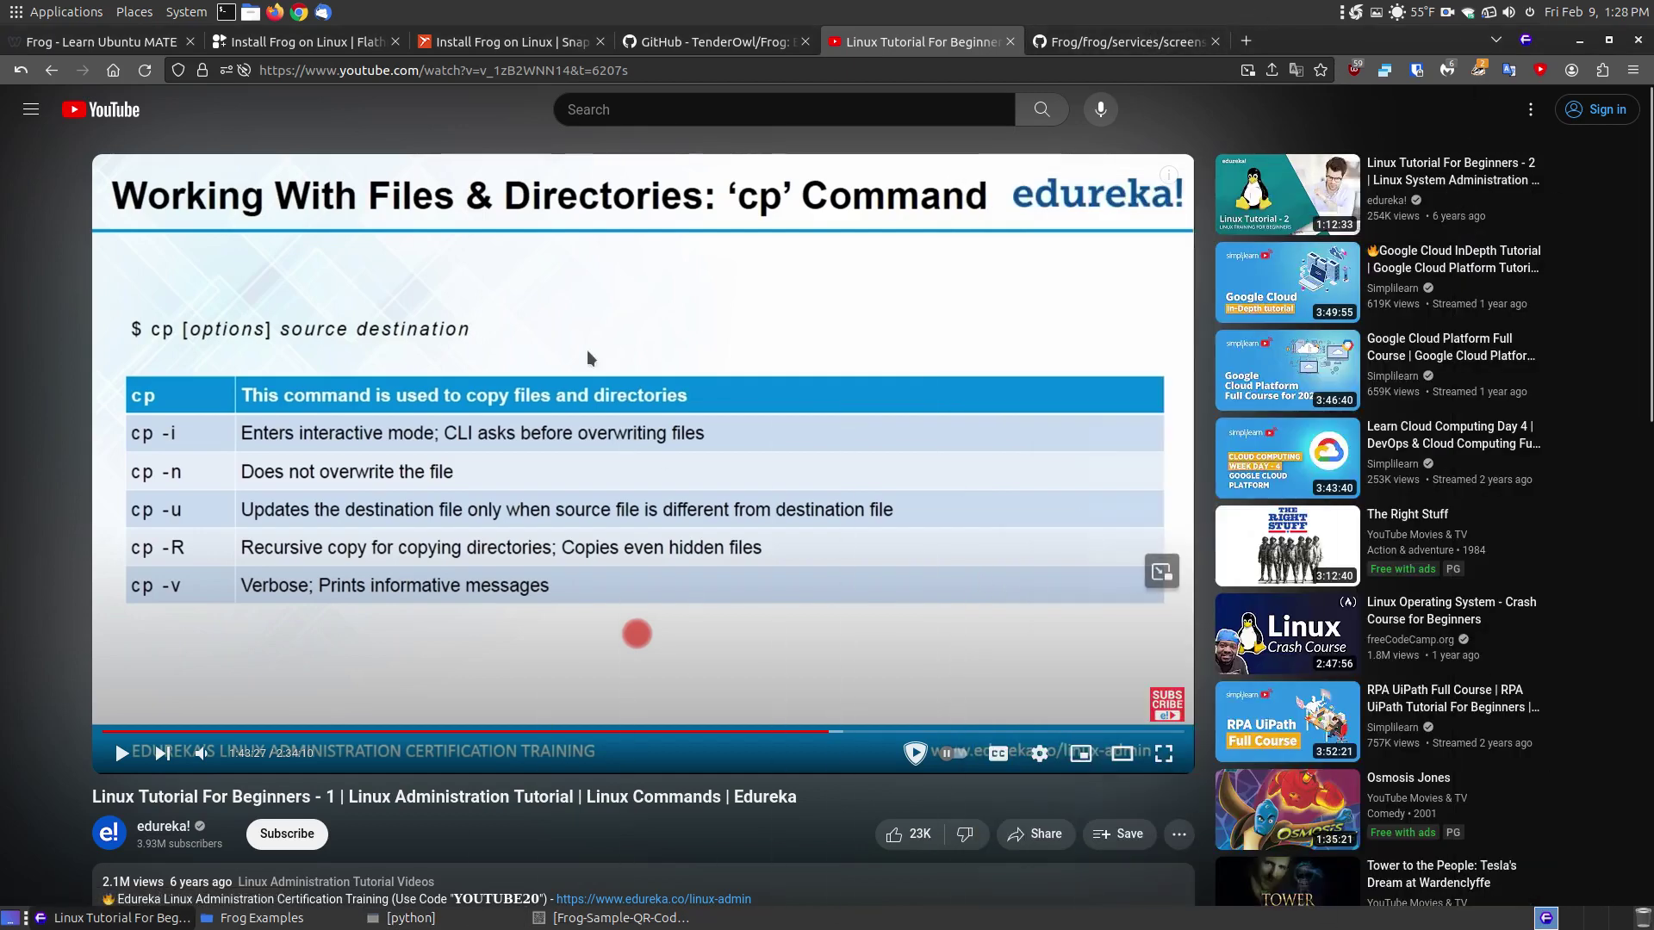
- Show Frog's screenshot_service.py source on GitHub and highlight "gnome-screenshot" in the capture function's description
click(1100, 26)
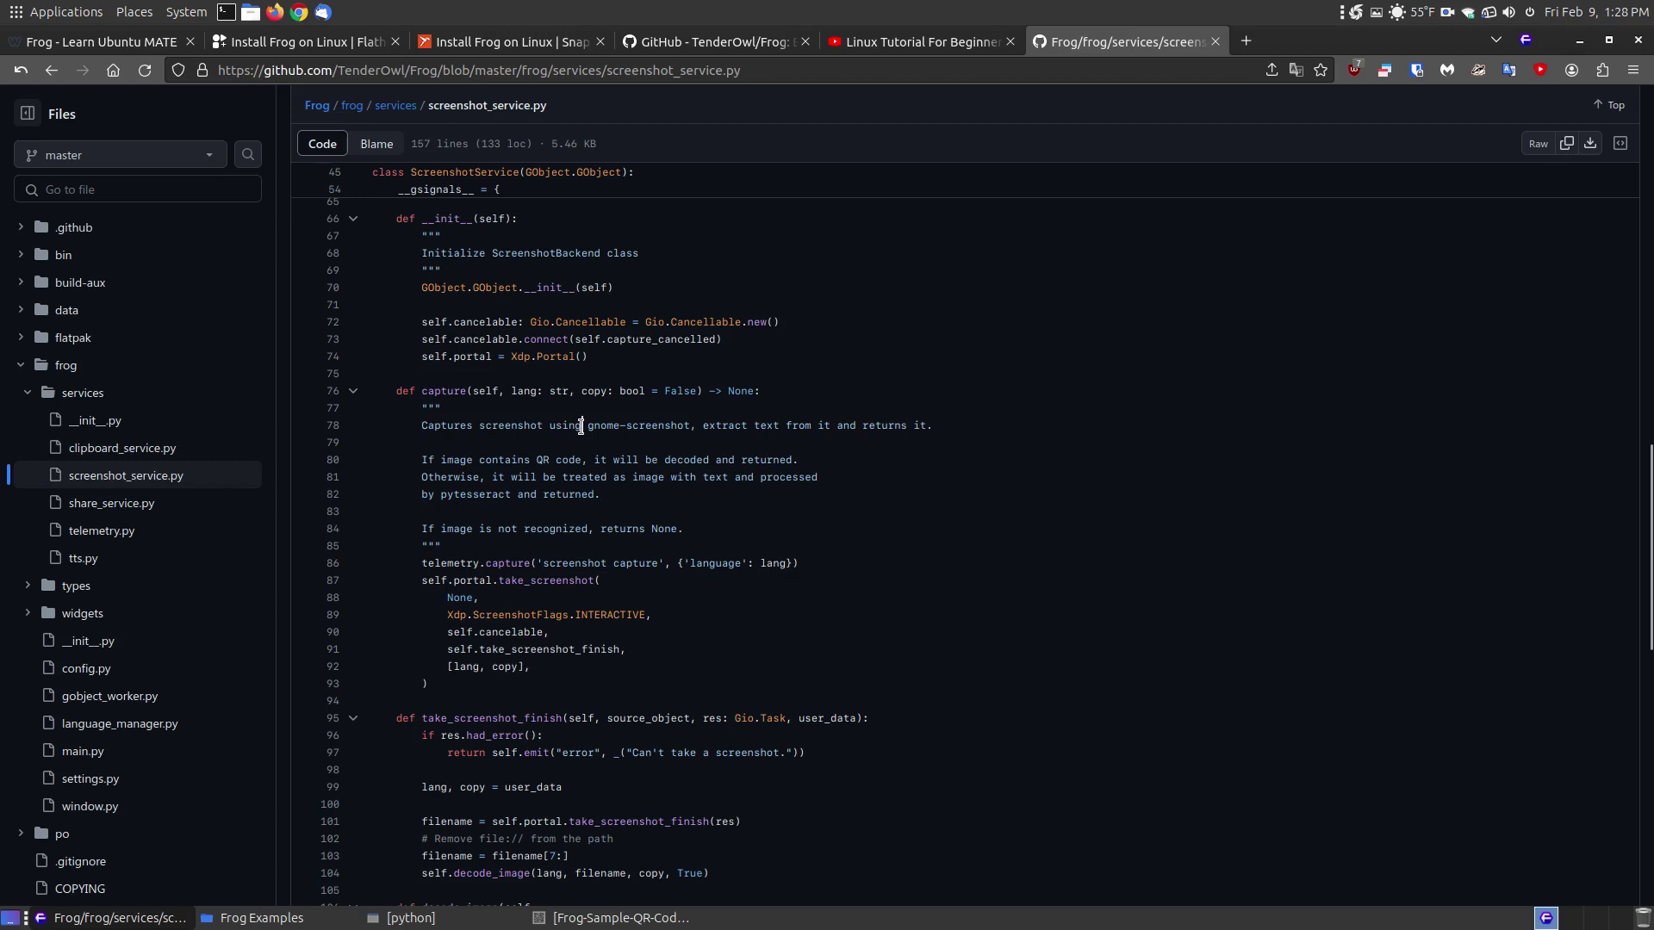
drag(590, 428, 692, 428)
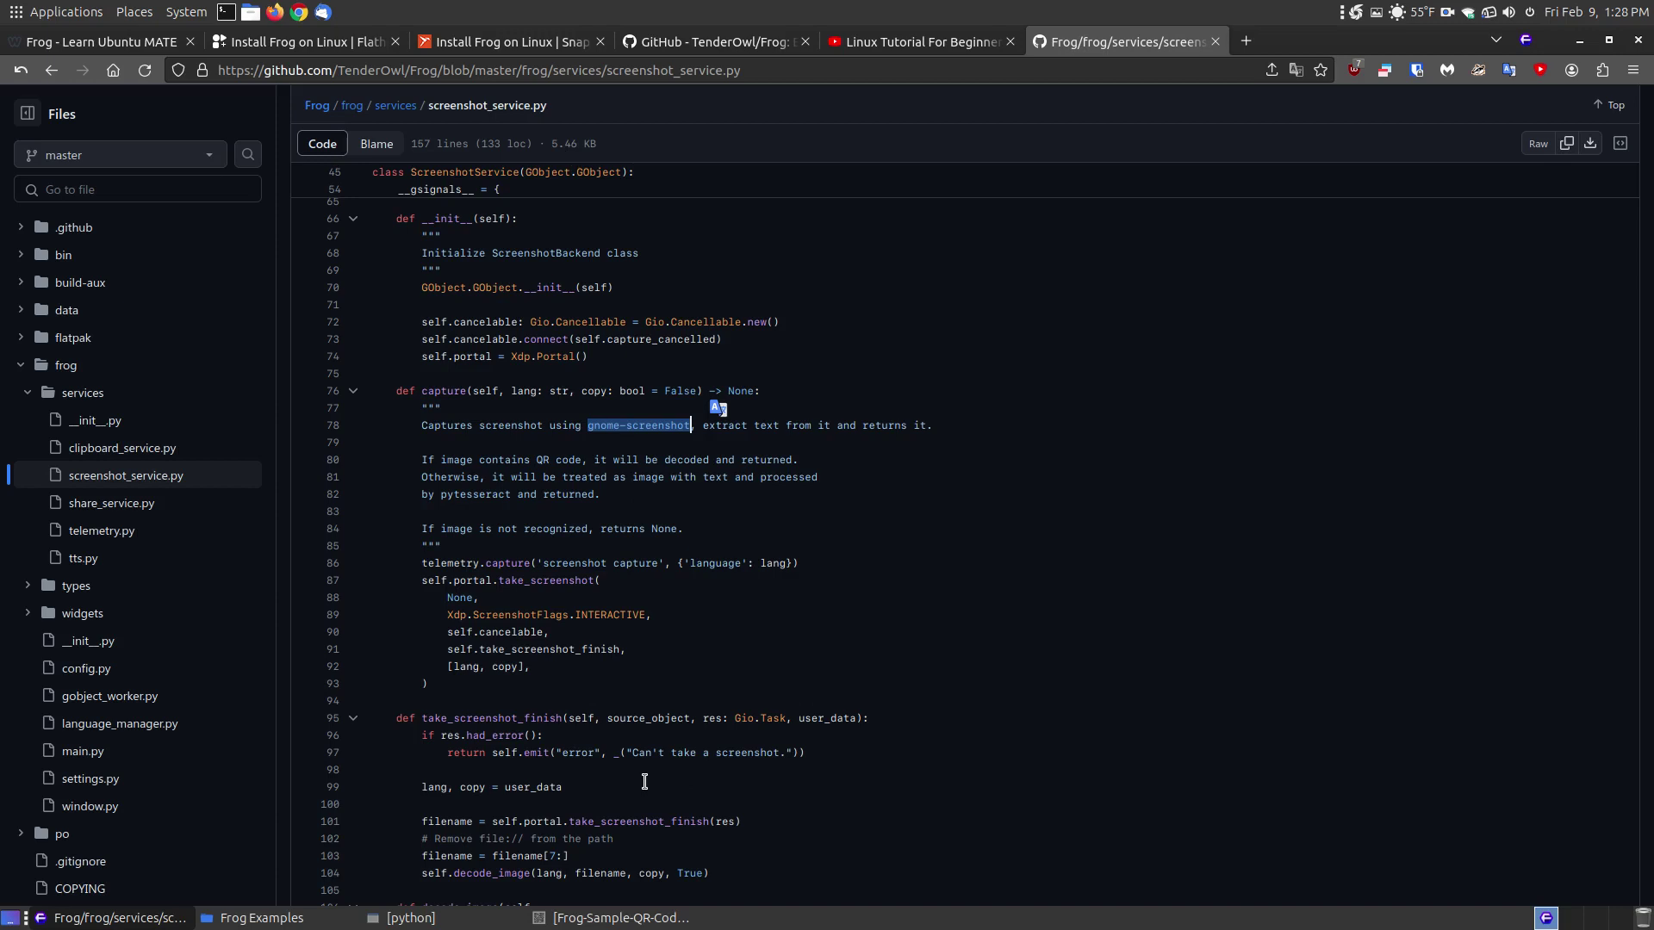
- Show Frog's Flathub page and view its installation options
click(320, 44)
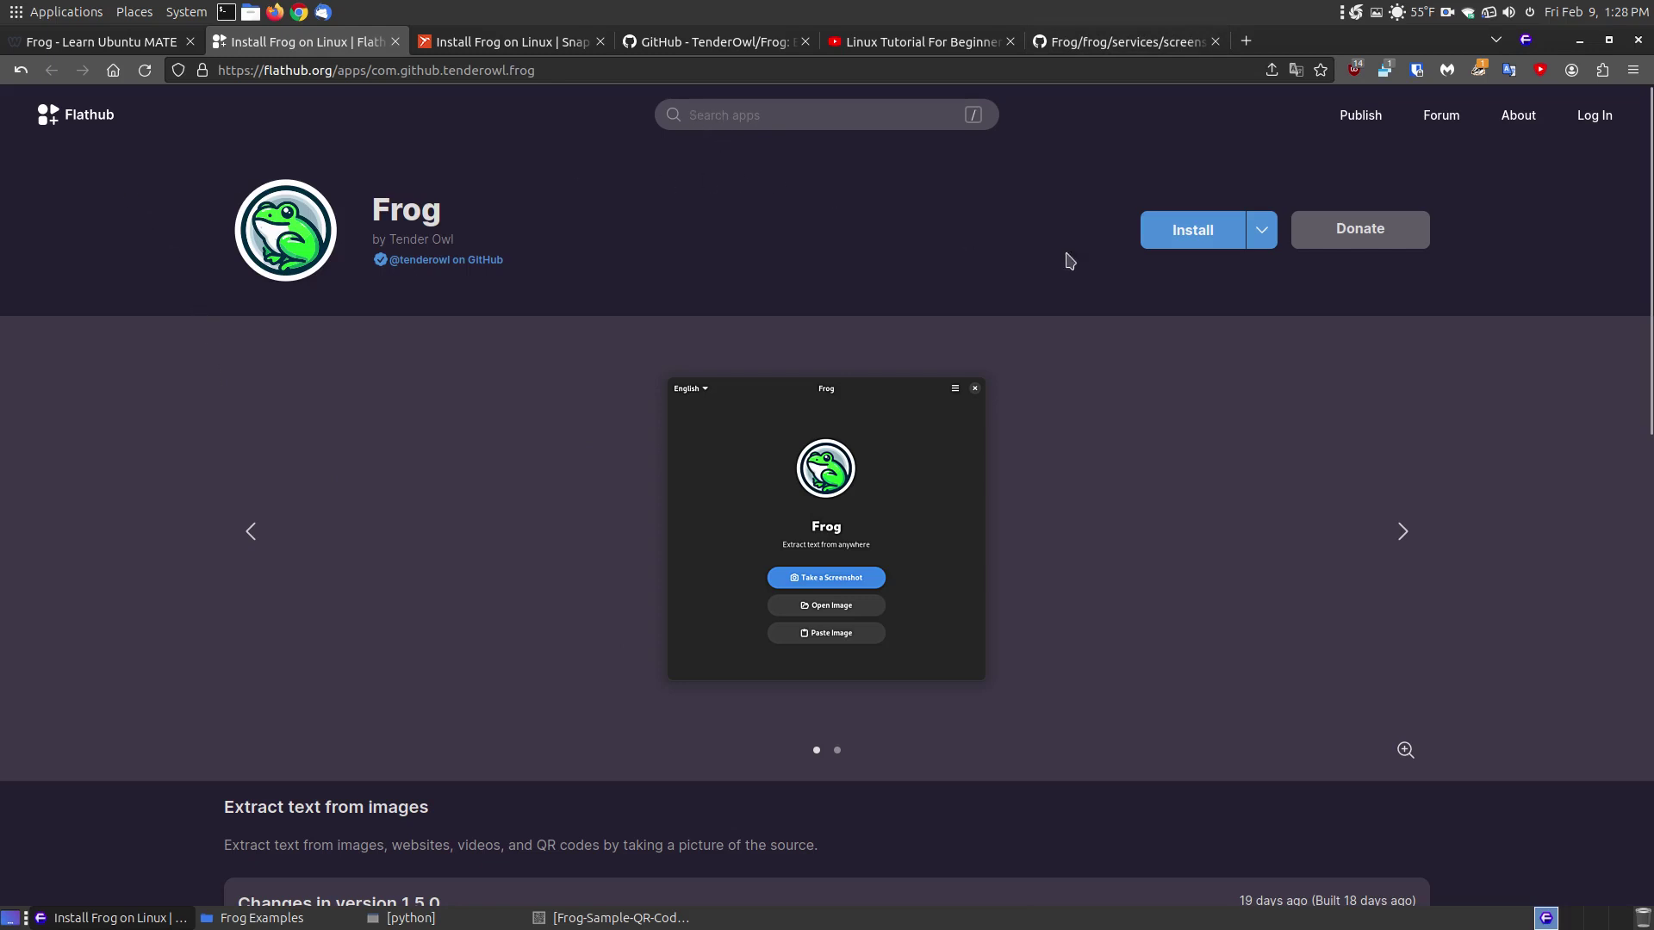
click(1260, 229)
click(1389, 409)
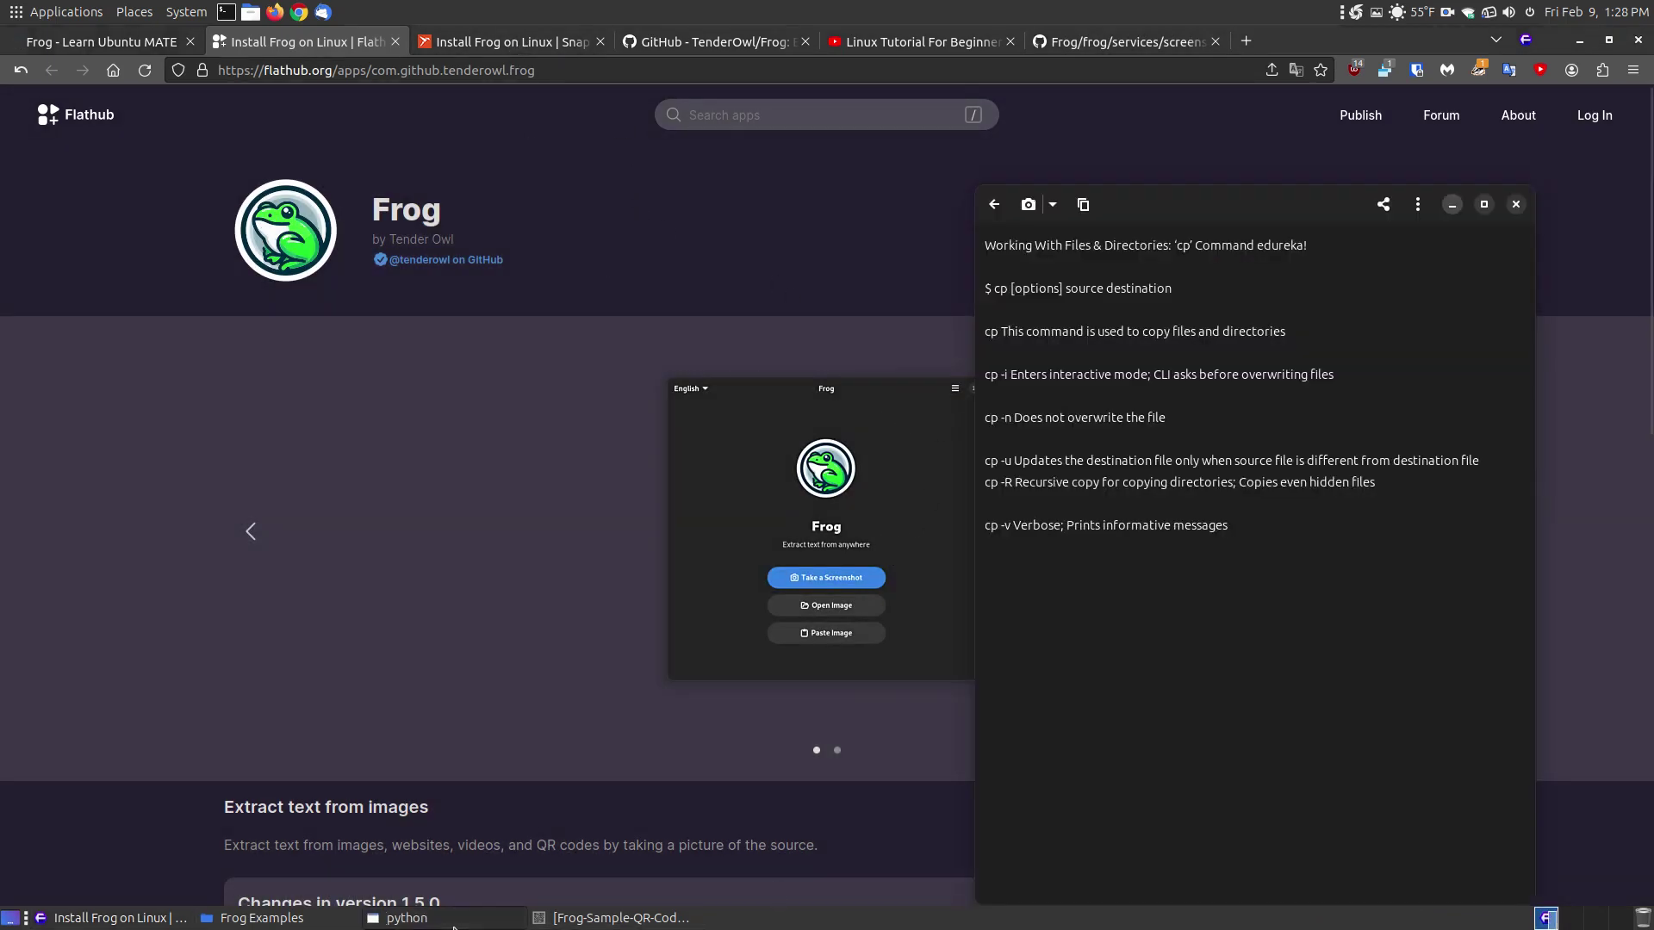
- Return Frog to its start screen, check the version in the About Frog dialog and minimize Frog
click(984, 197)
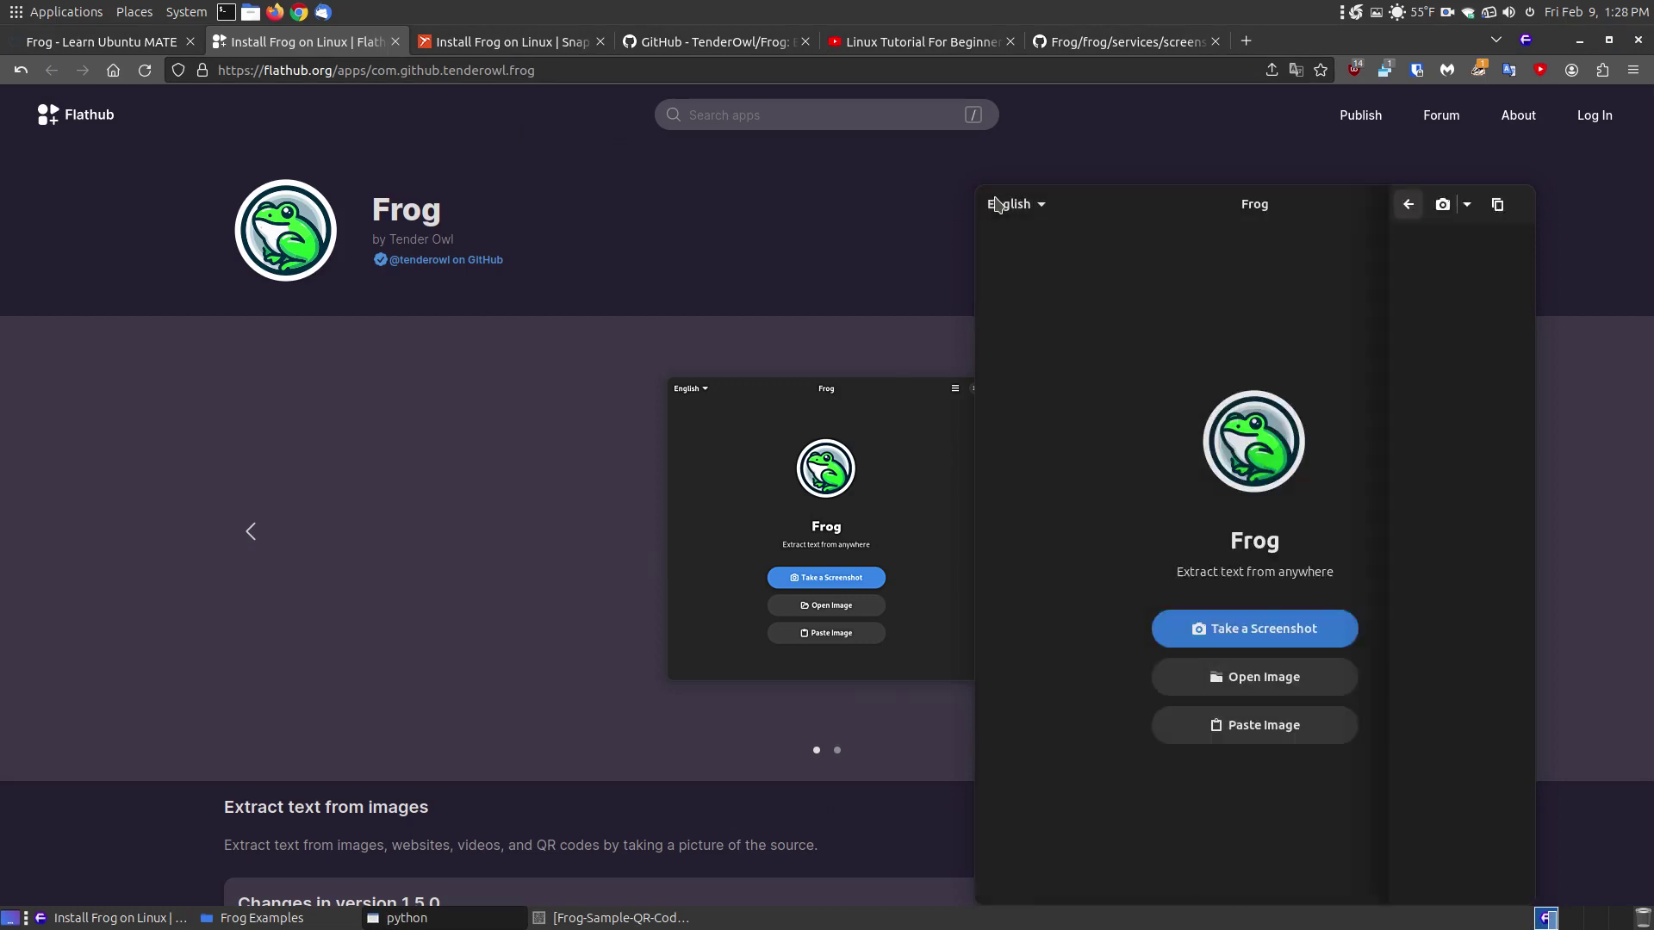
click(1418, 204)
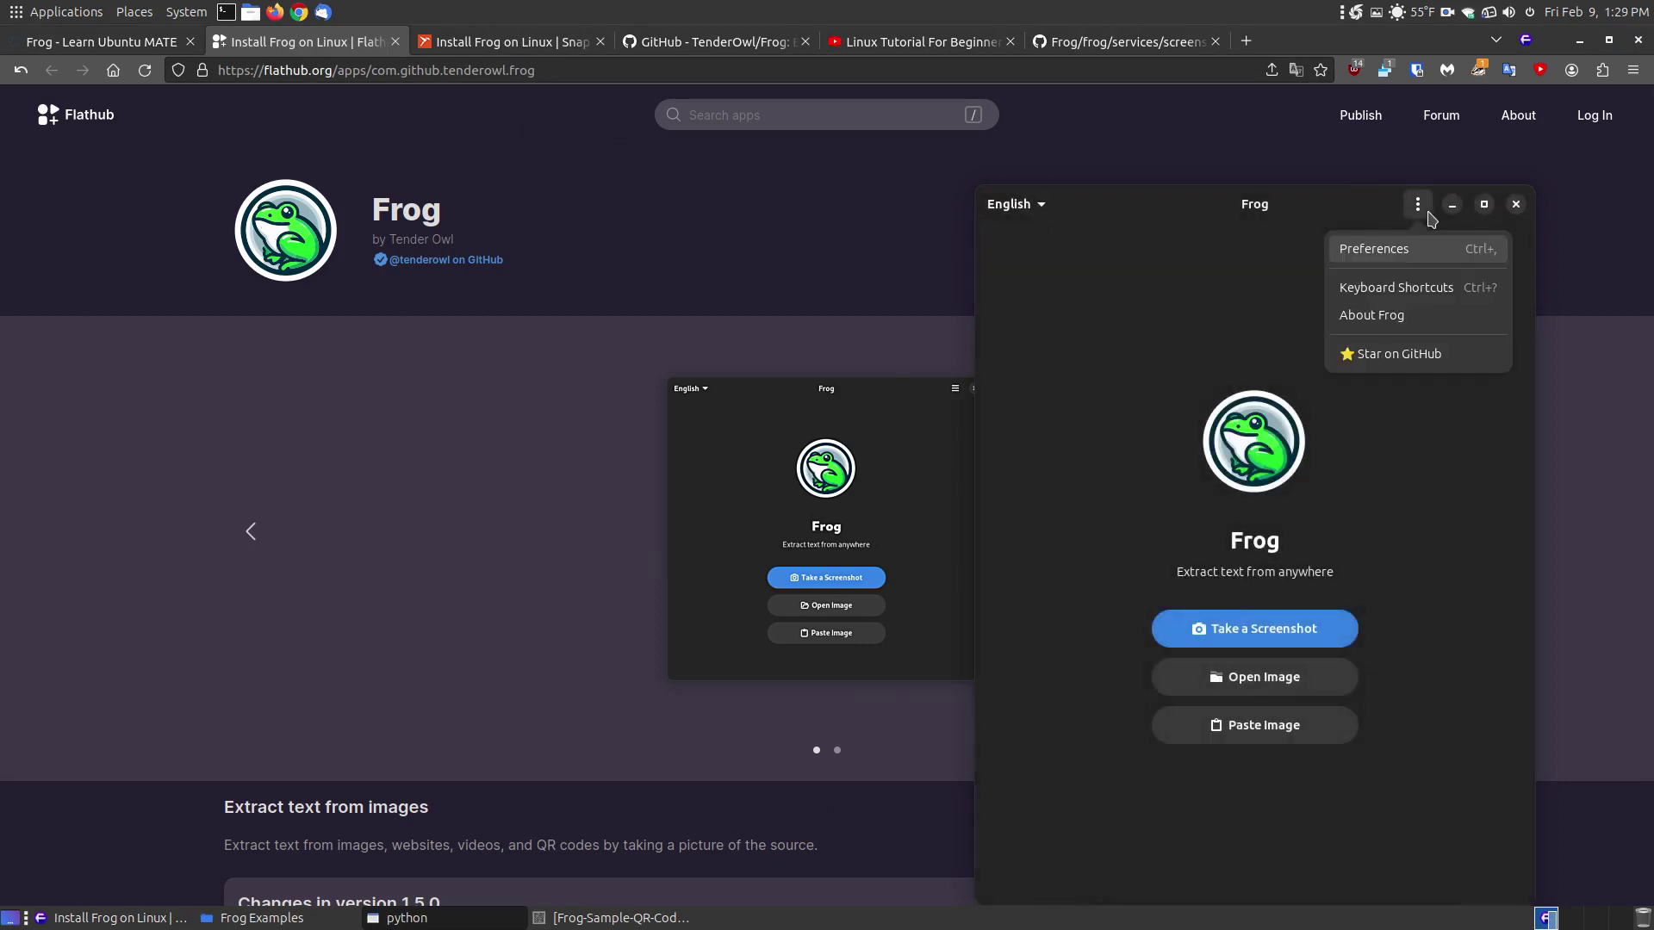
click(1376, 317)
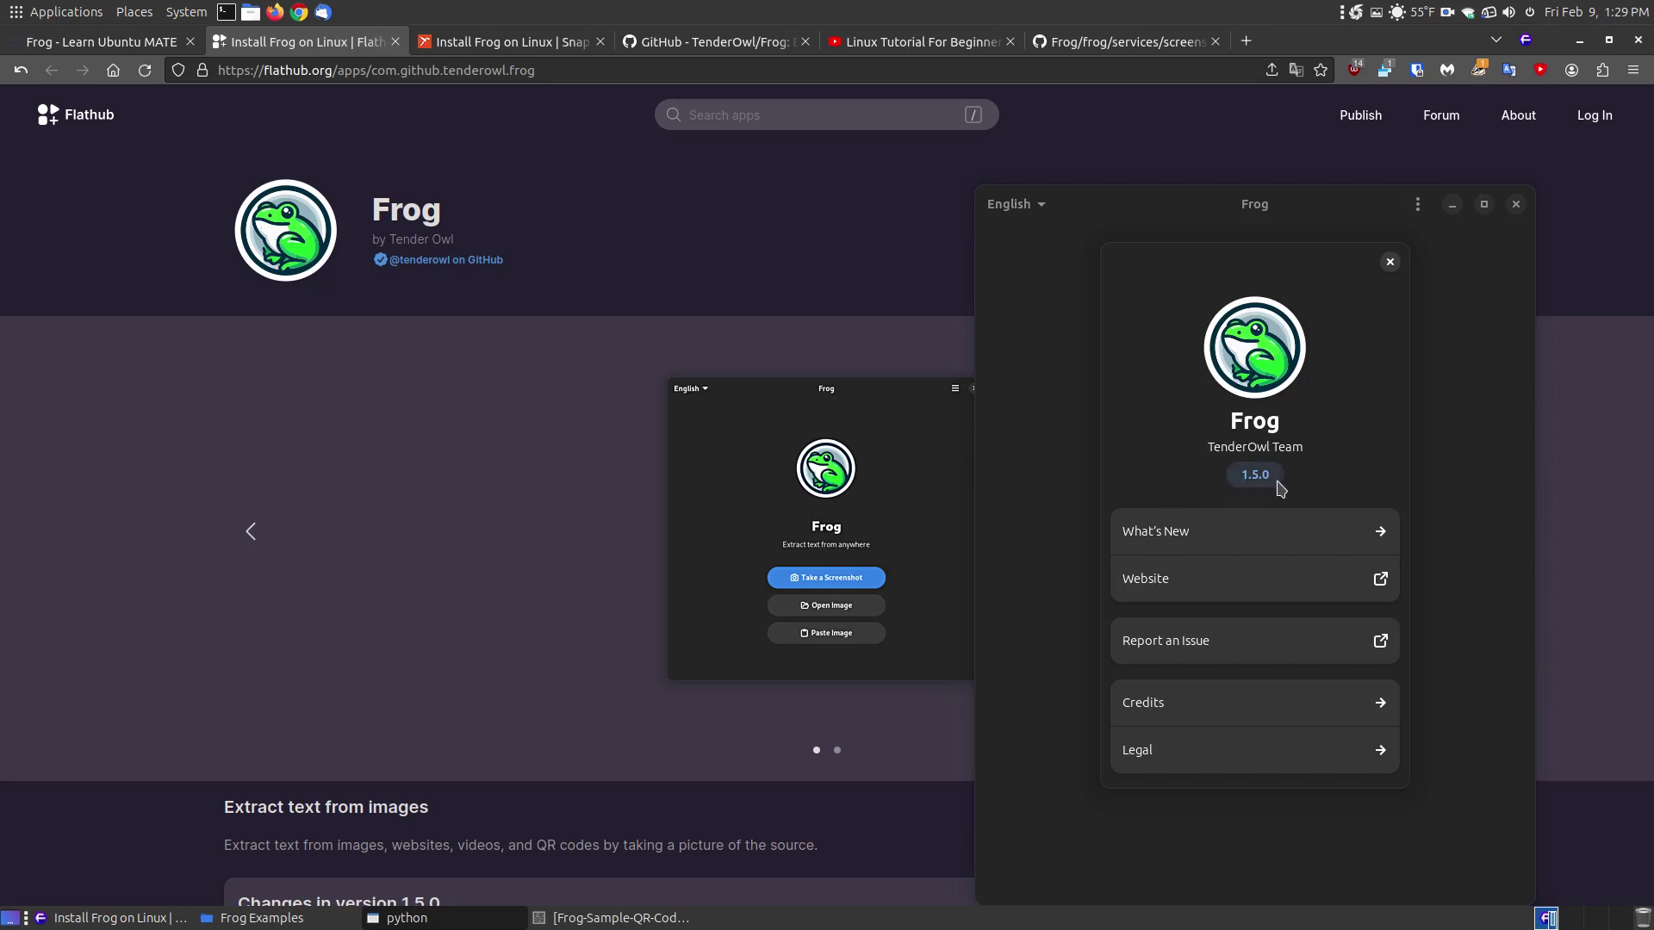
click(1388, 261)
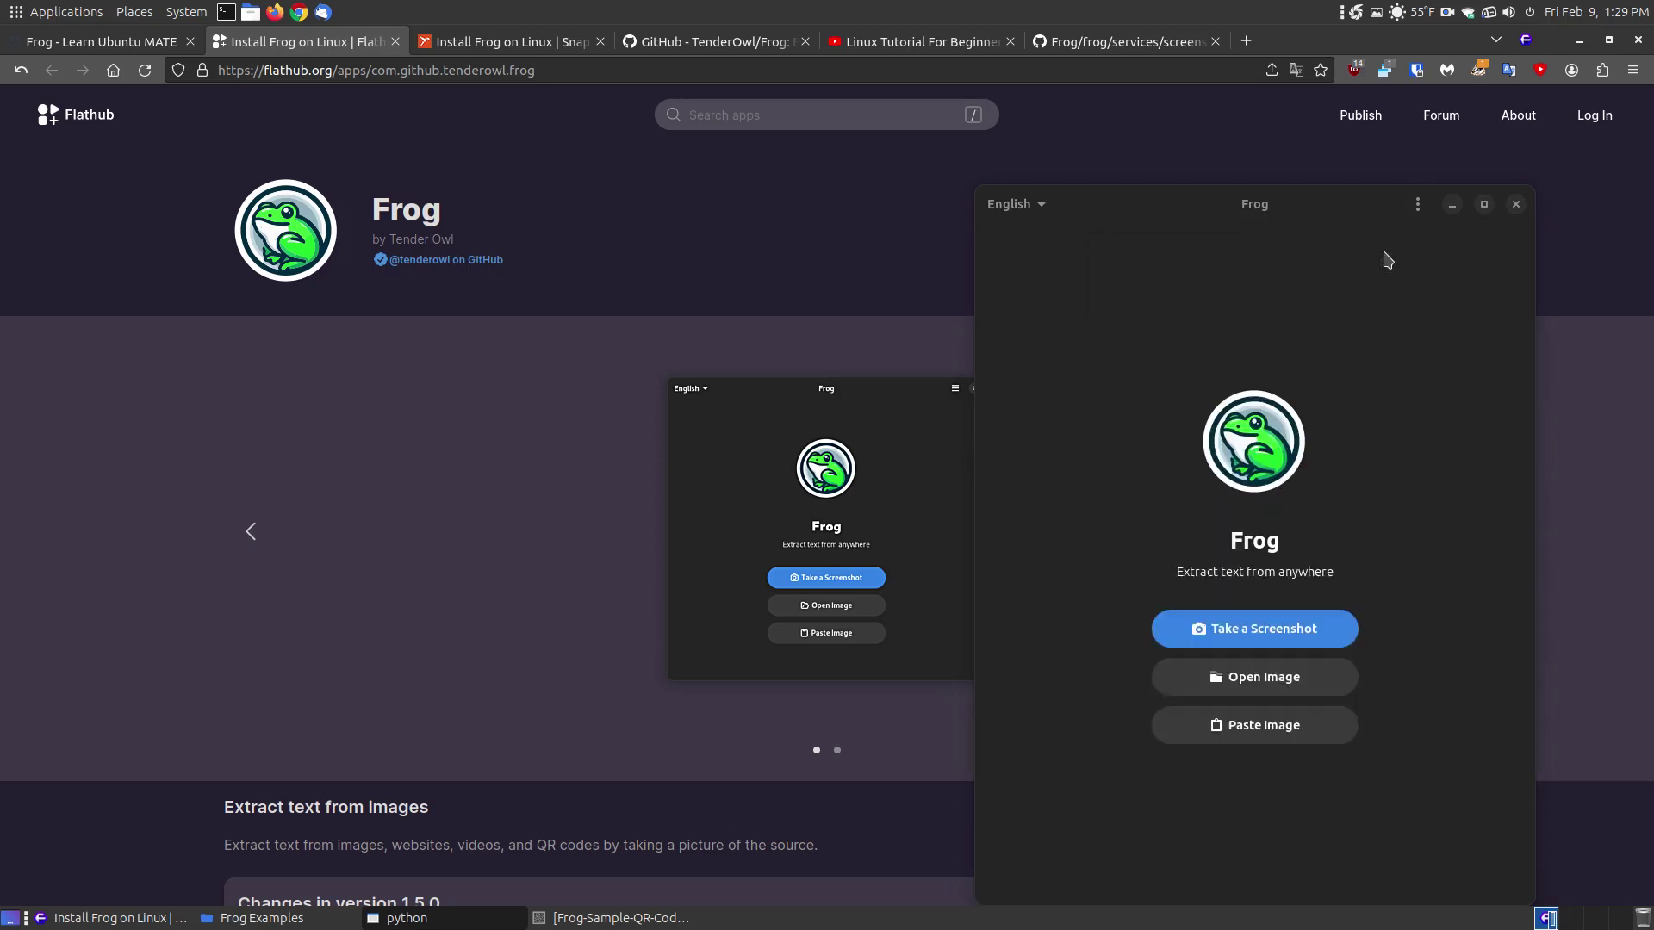
click(1454, 206)
- Examine the release changes and safety details on Frog's Flathub page
scroll(1130, 527, down, 2)
scroll(1131, 527, down, 2)
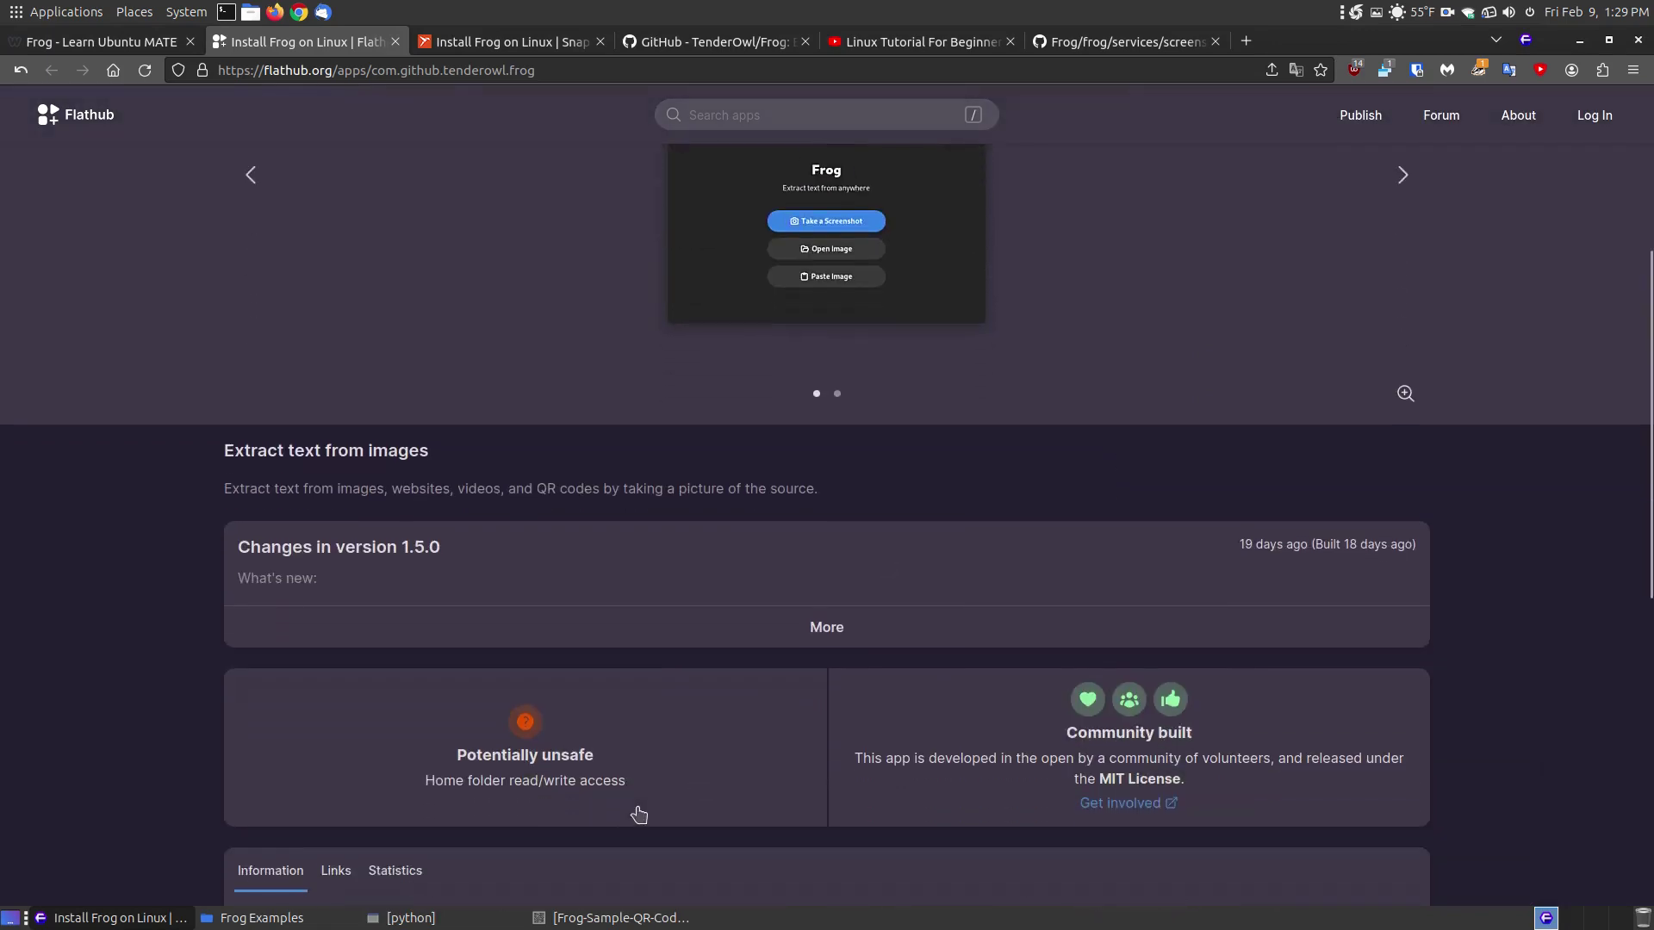
scroll(463, 590, up, 4)
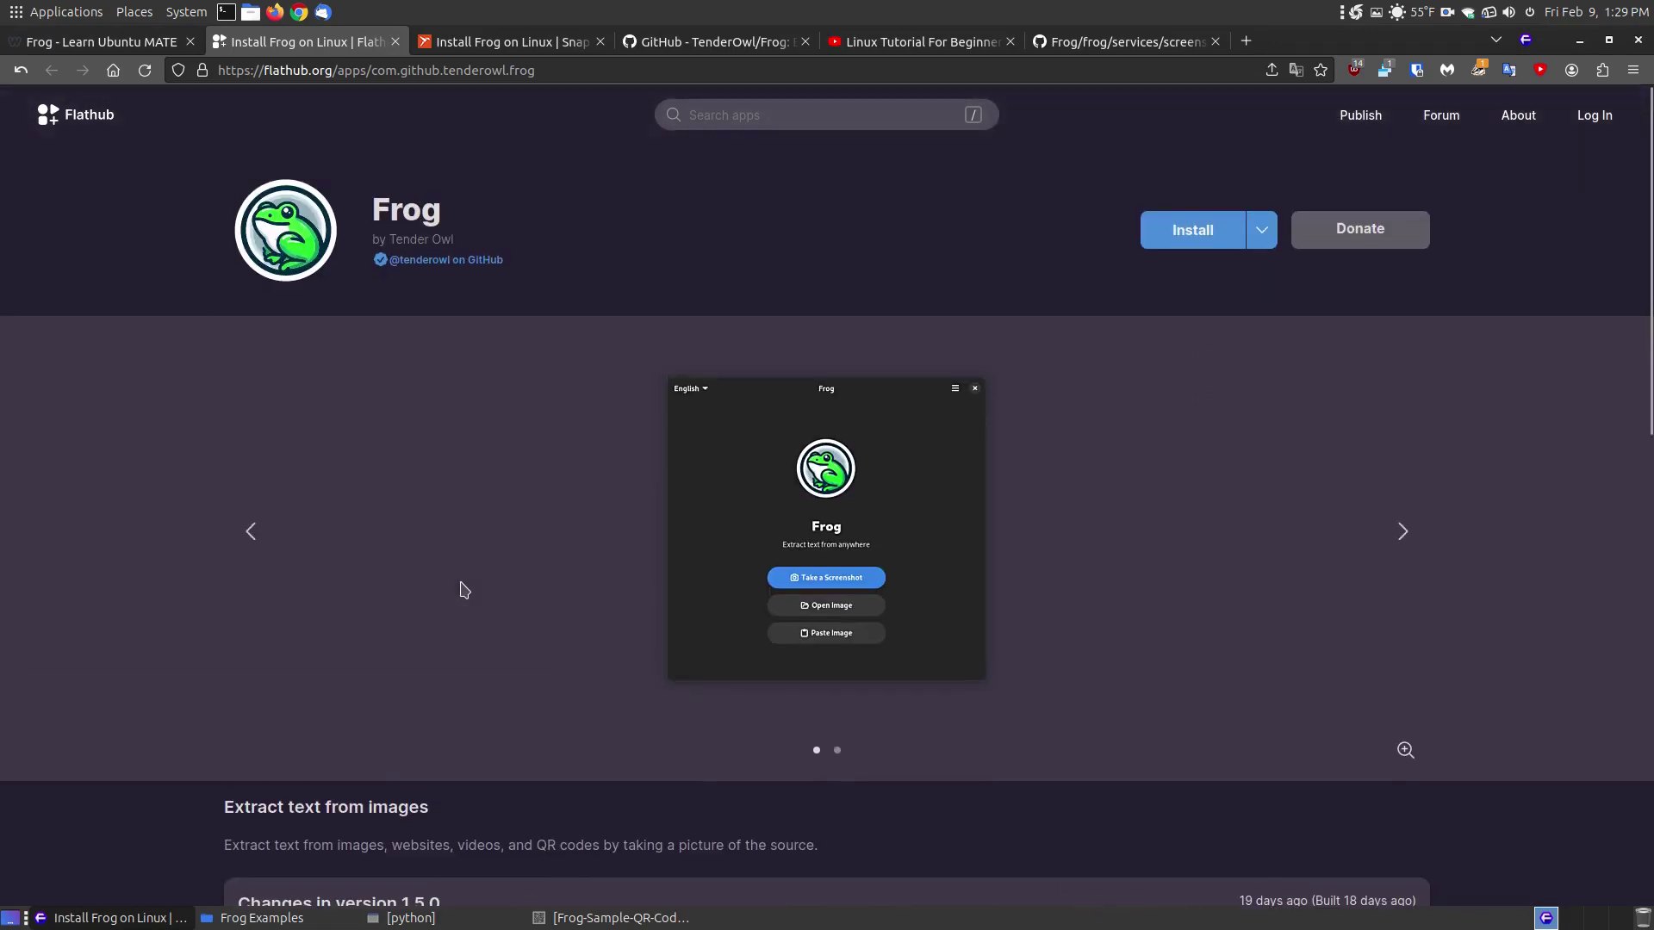
- Show Frog's Snapcraft page and view the channels and versions available for installing the snap
click(479, 50)
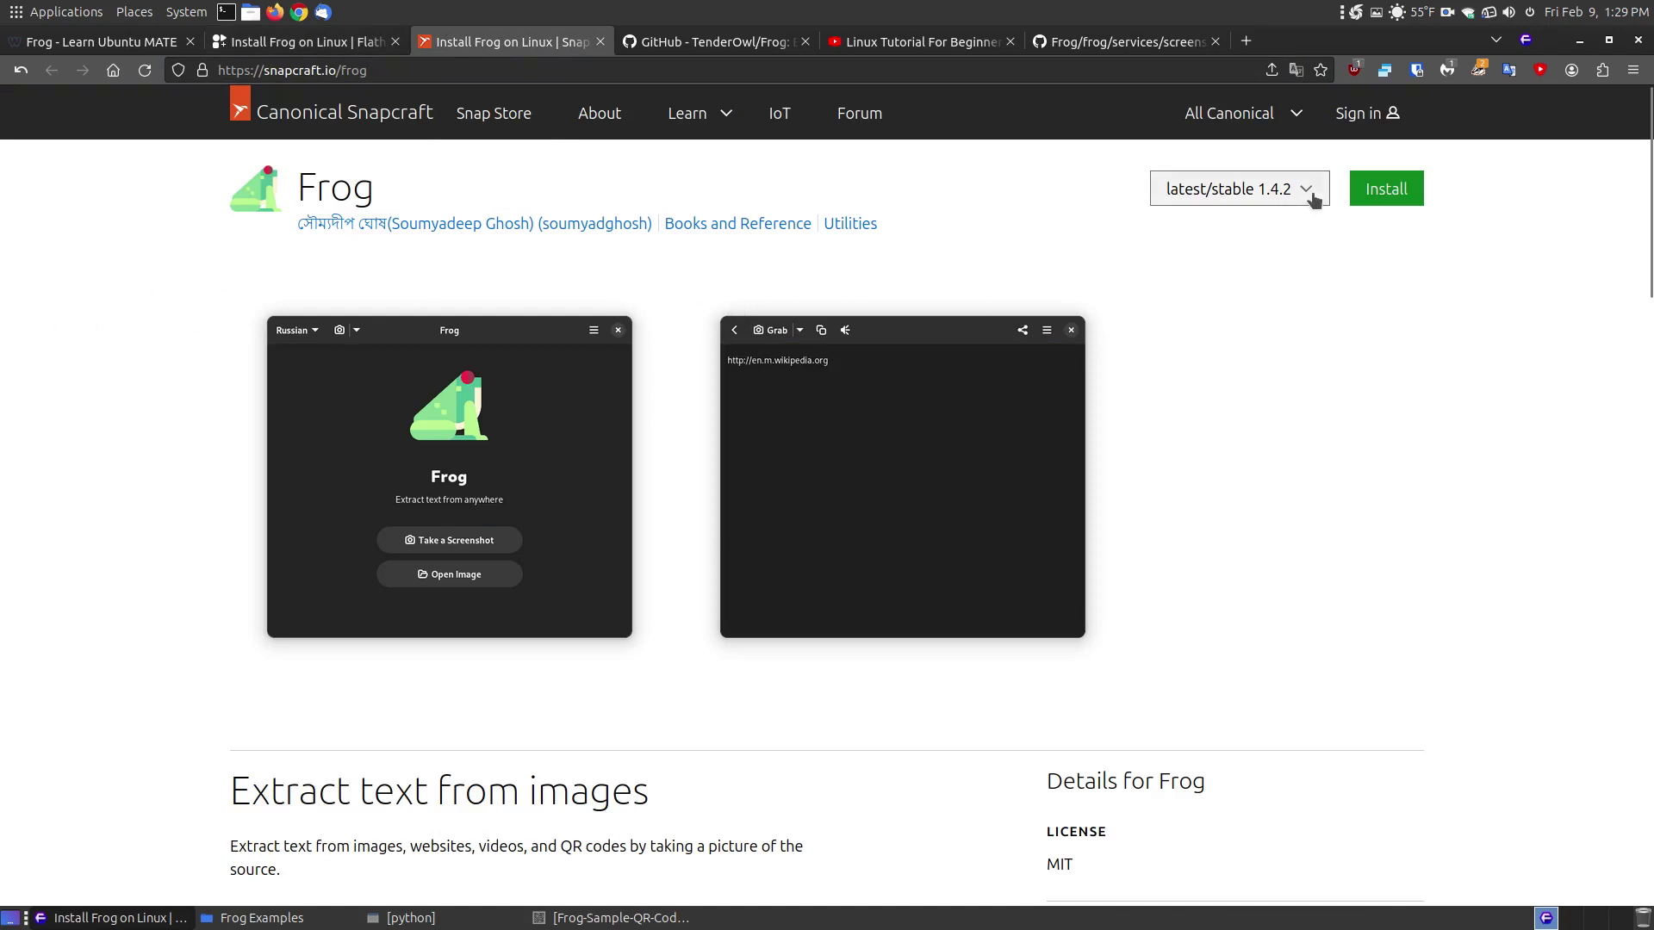
click(1207, 192)
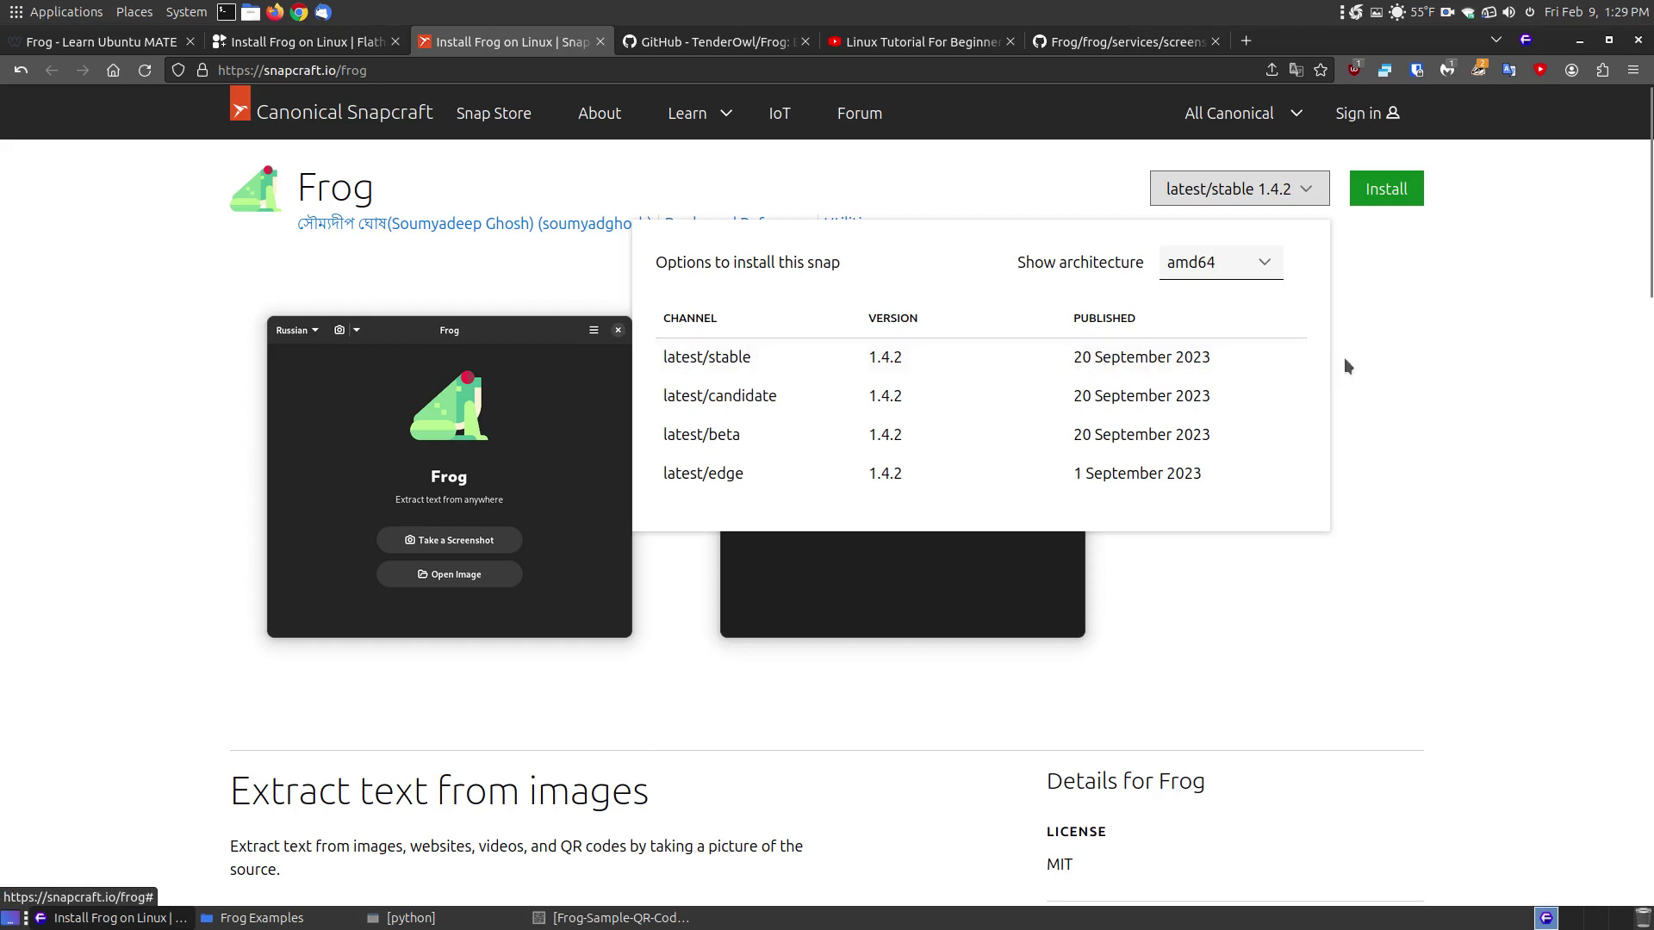
click(1394, 257)
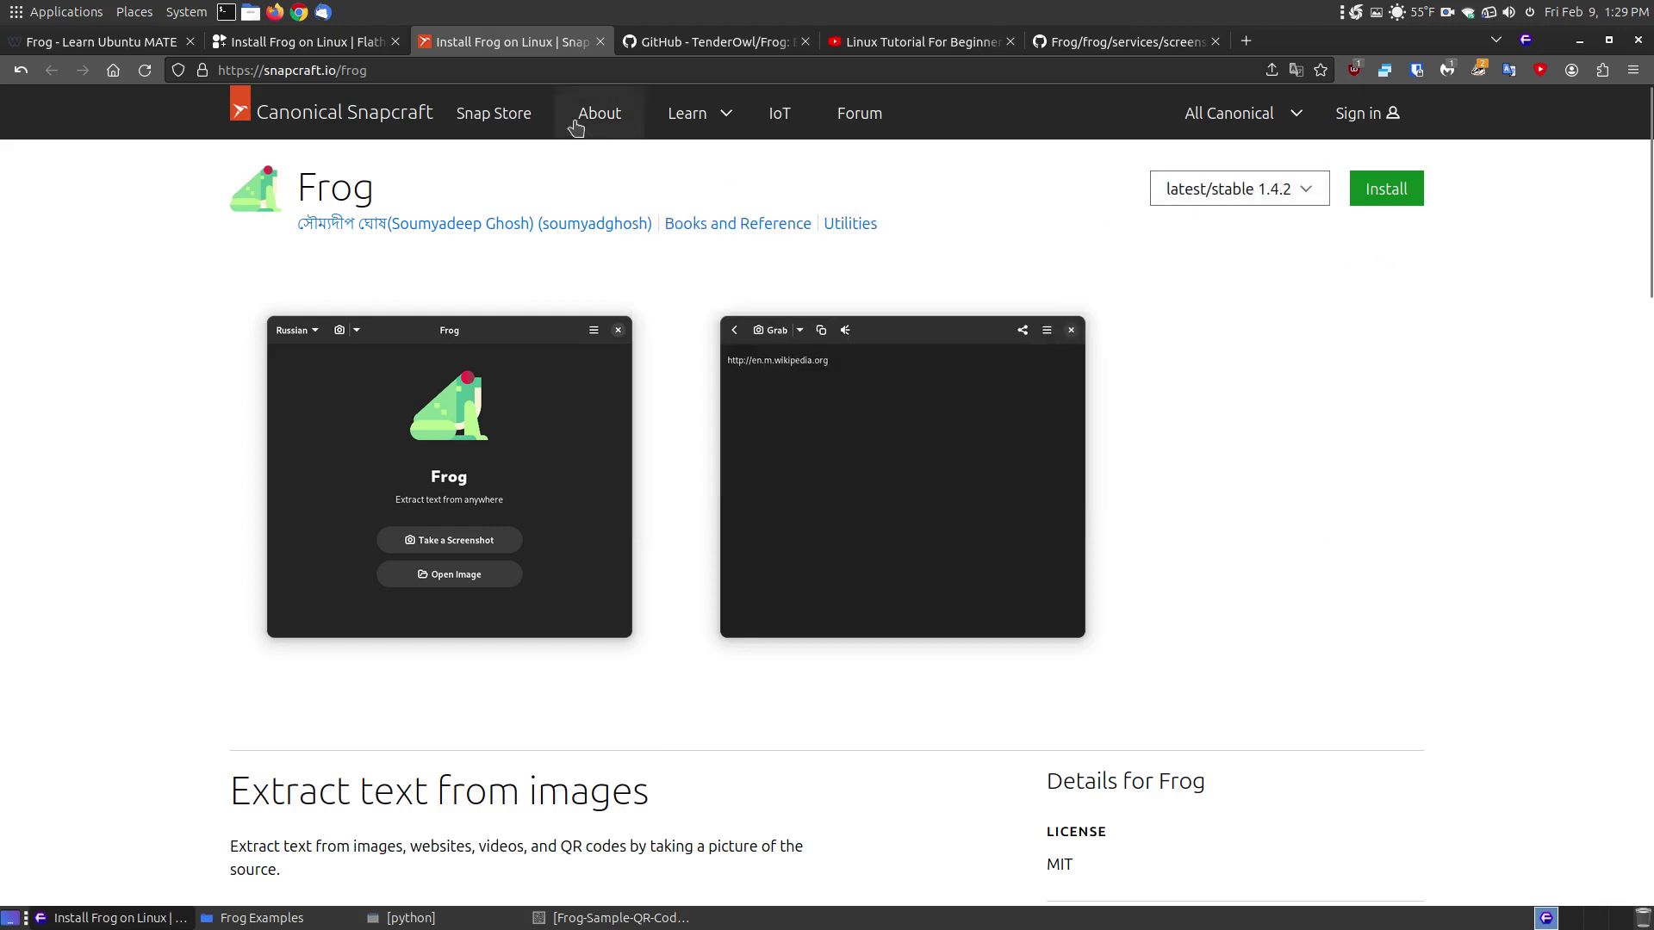
- Show the TenderOwl/Frog repository on GitHub and look through its releases and README down to the end
click(311, 46)
click(706, 42)
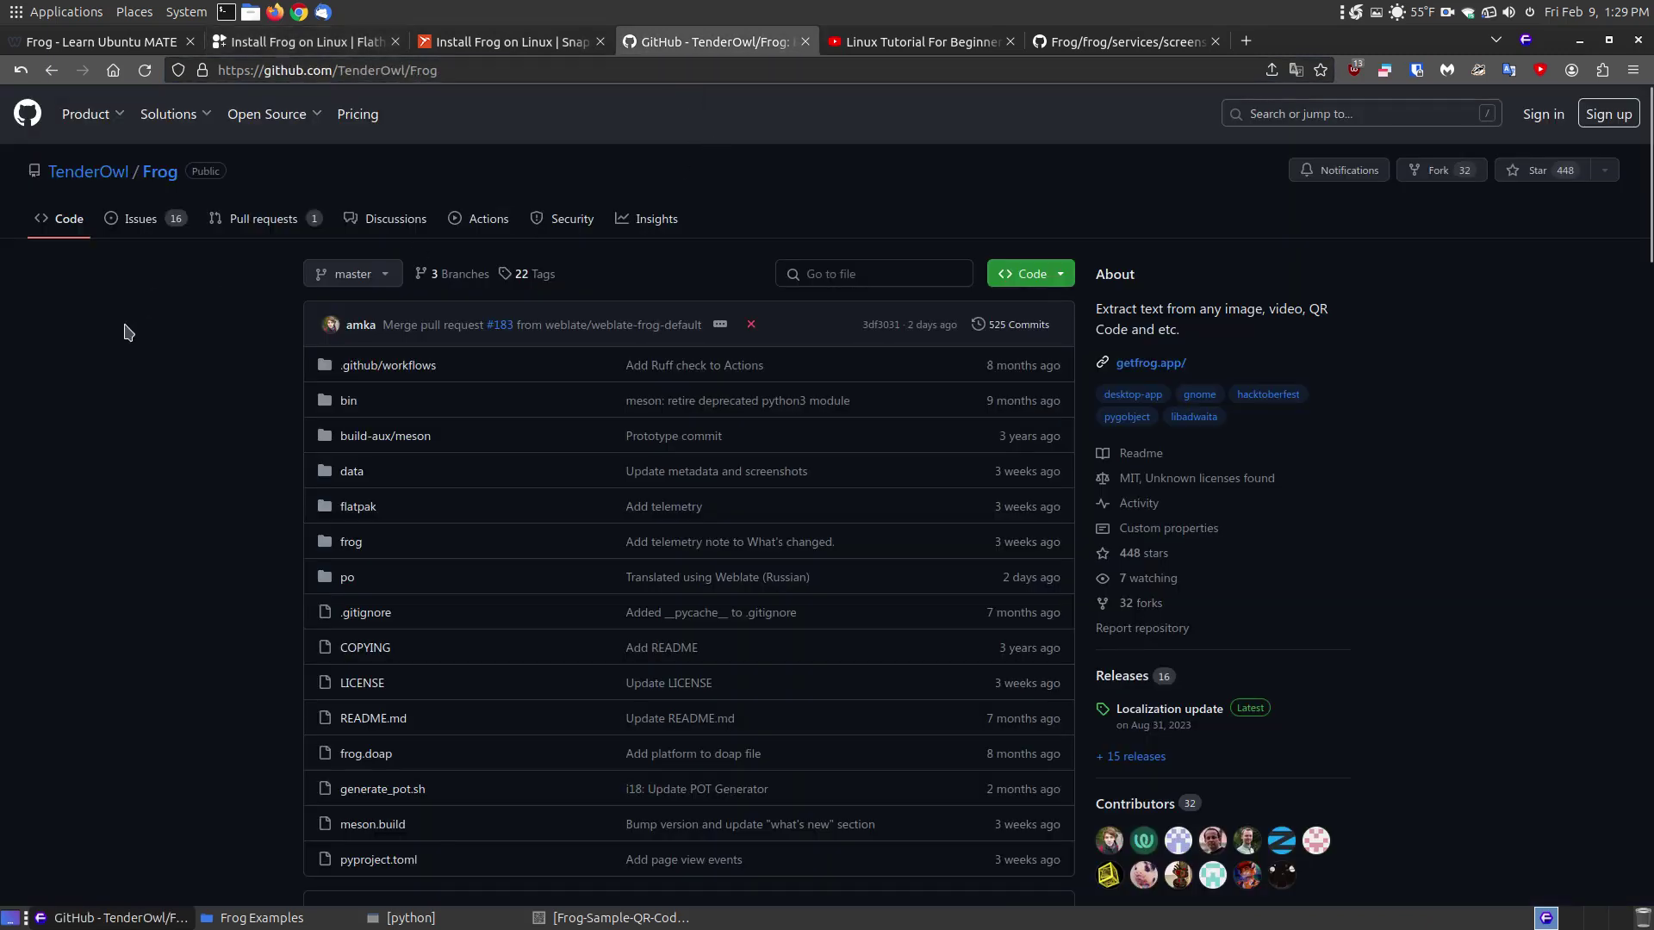
scroll(145, 335, down, 3)
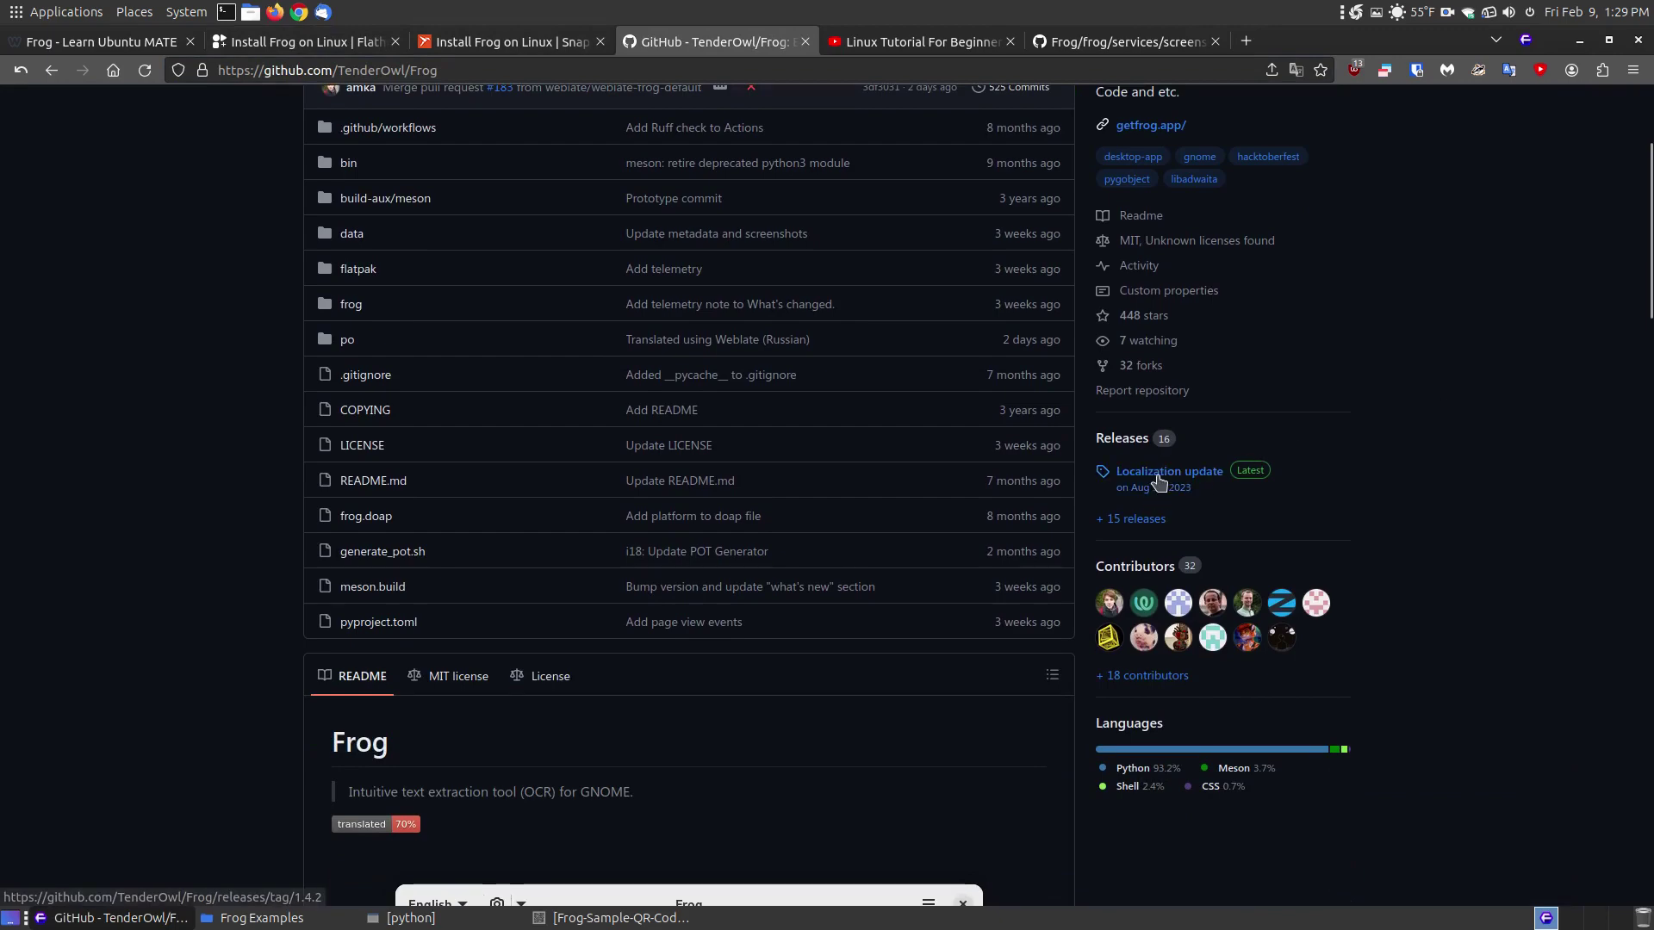
drag(1650, 183, 1651, 763)
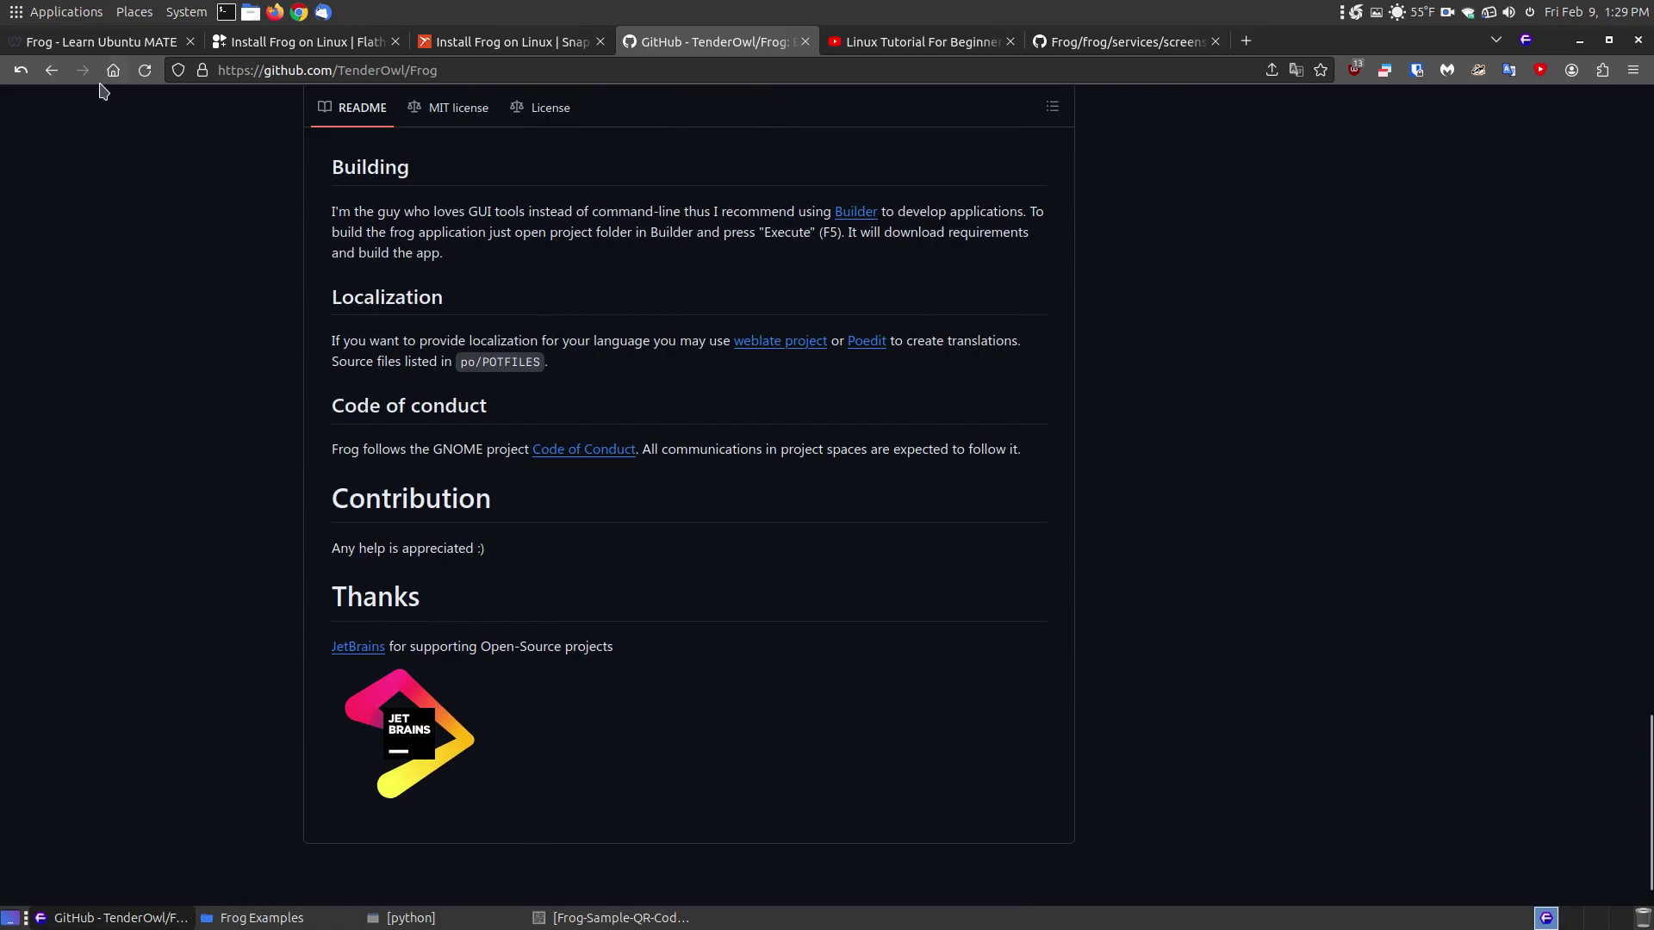
- Show the installation methods in the Learn Ubuntu MATE article on Frog and minimize the browser
click(95, 41)
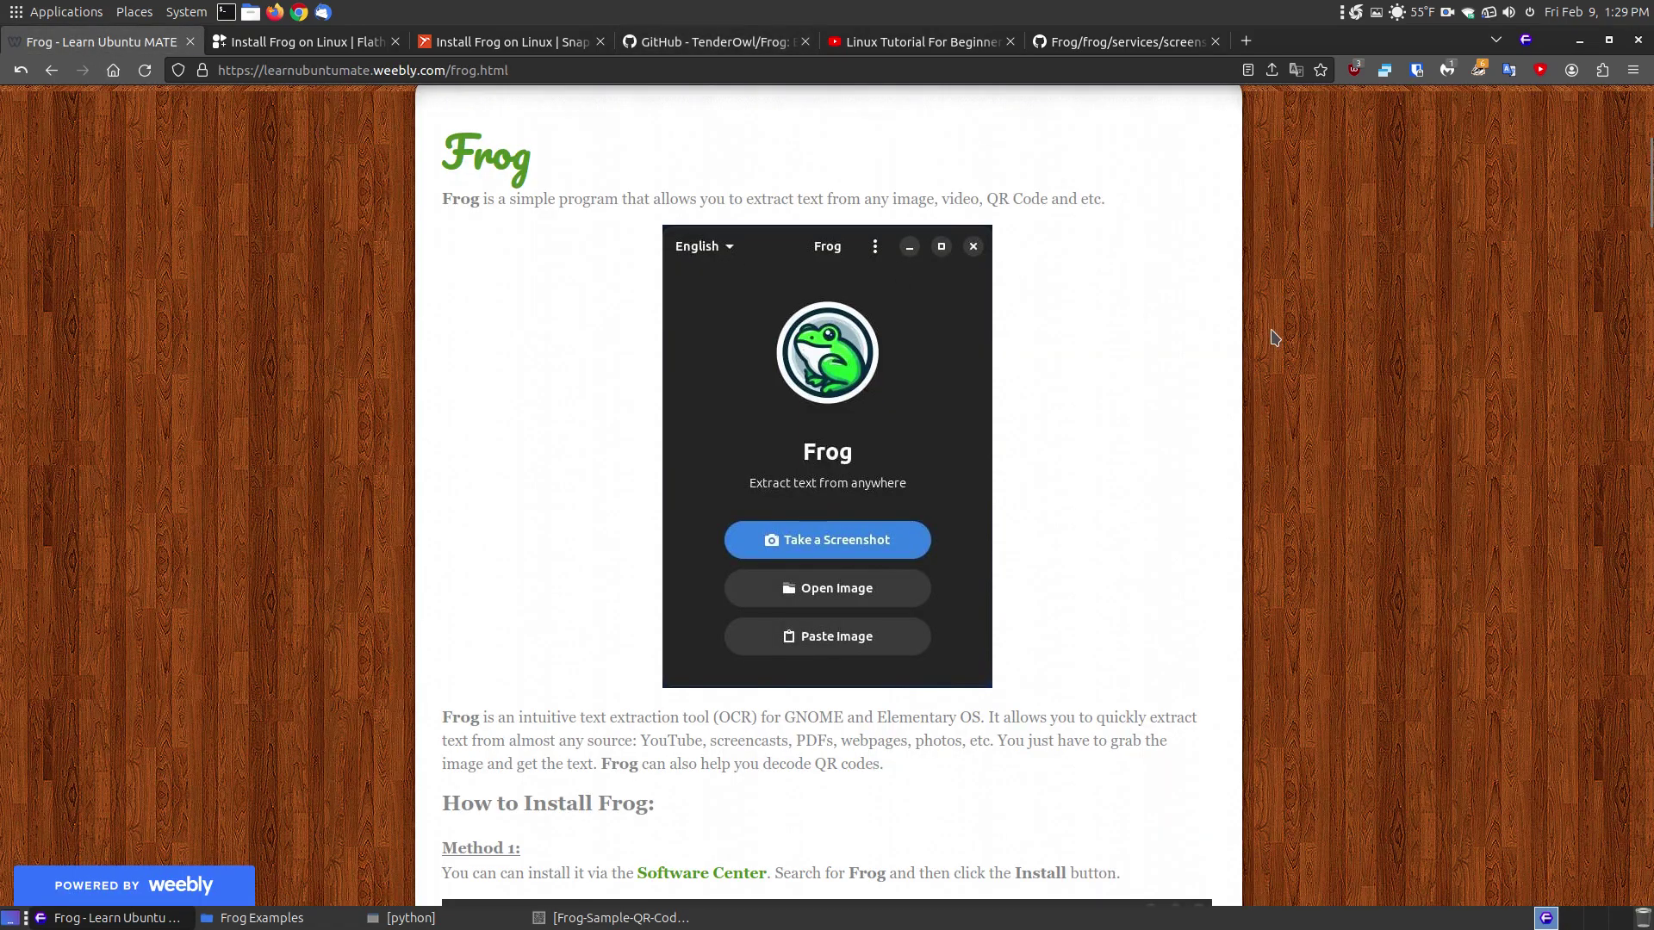
scroll(1275, 337, down, 8)
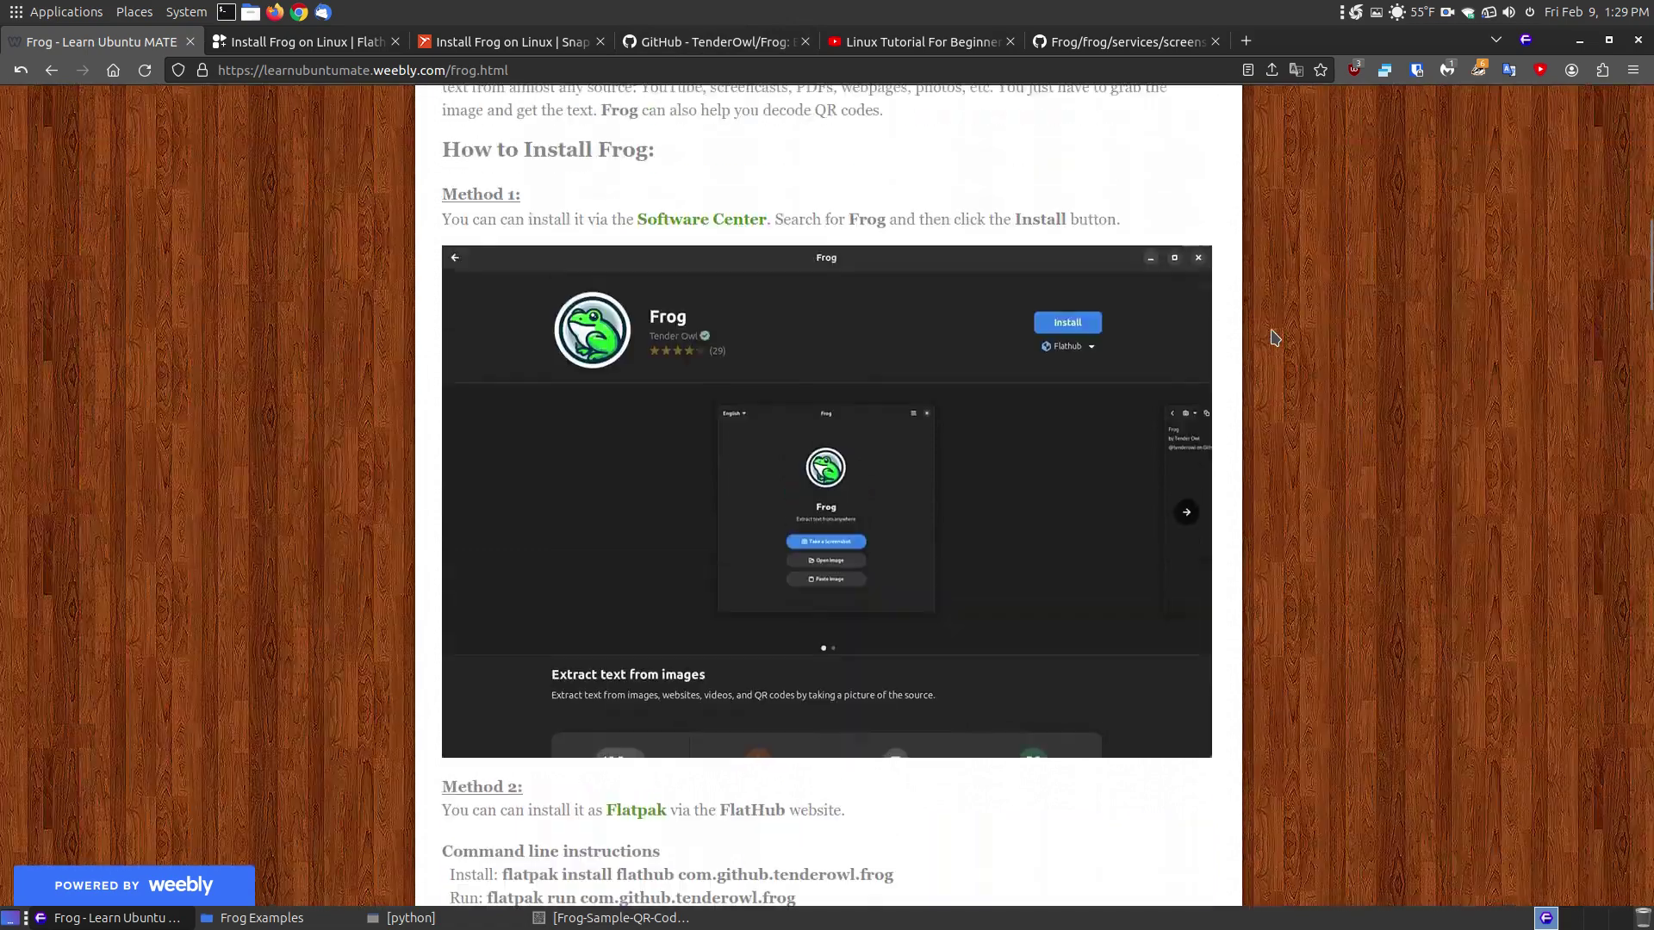
scroll(1275, 338, up, 1)
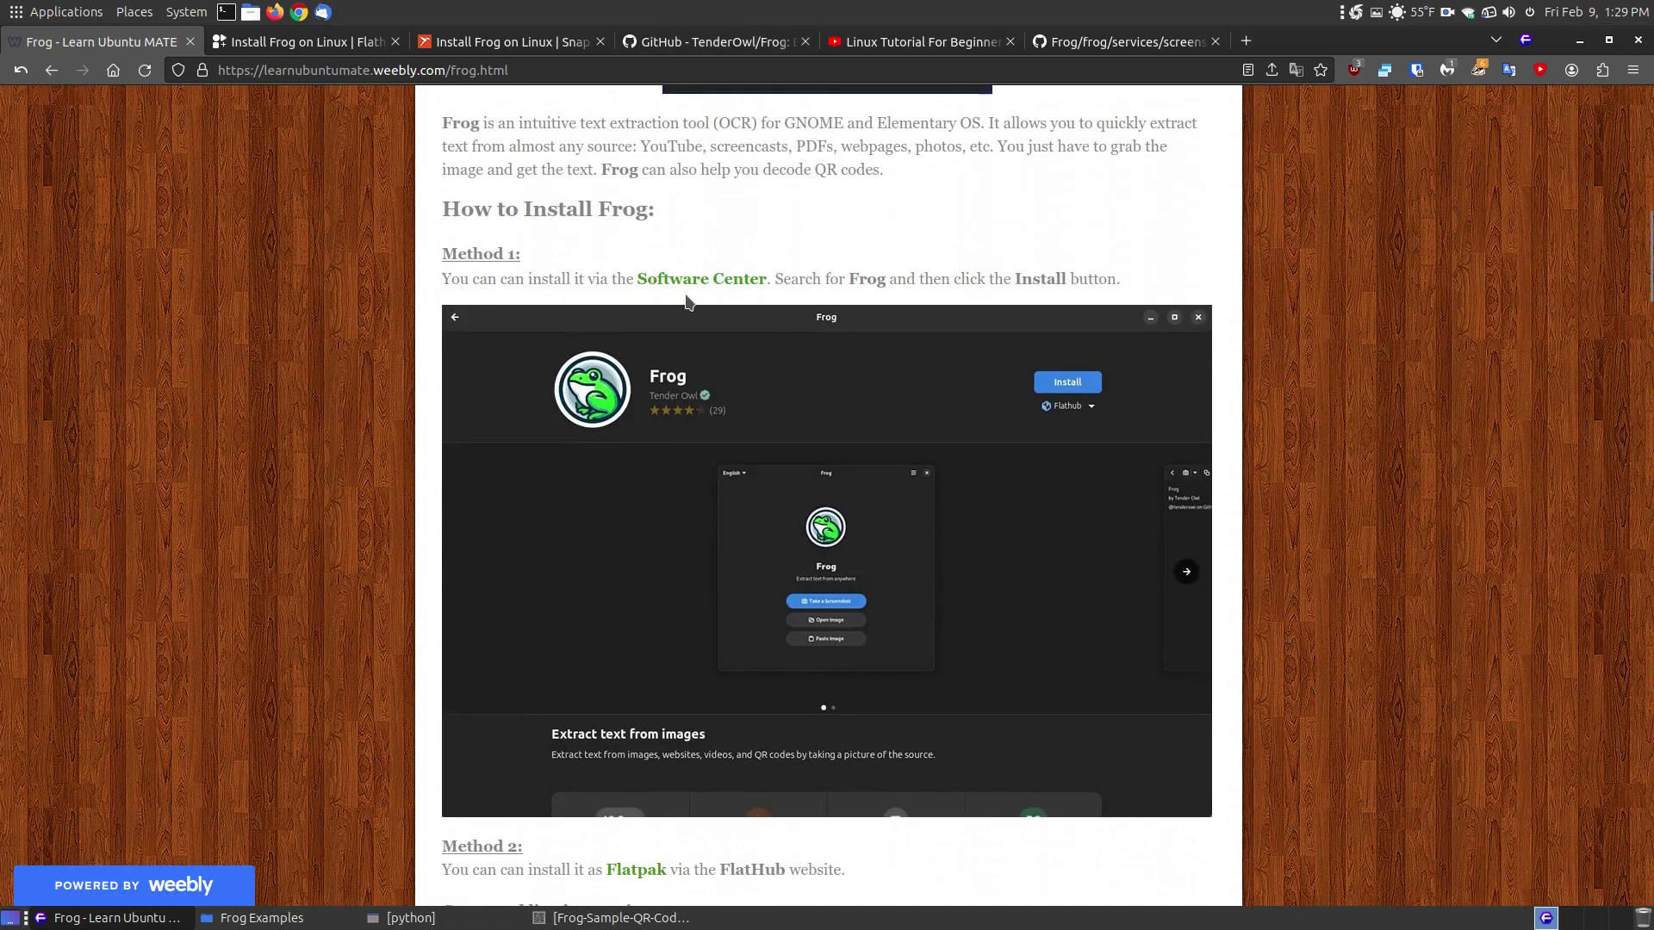
click(1579, 41)
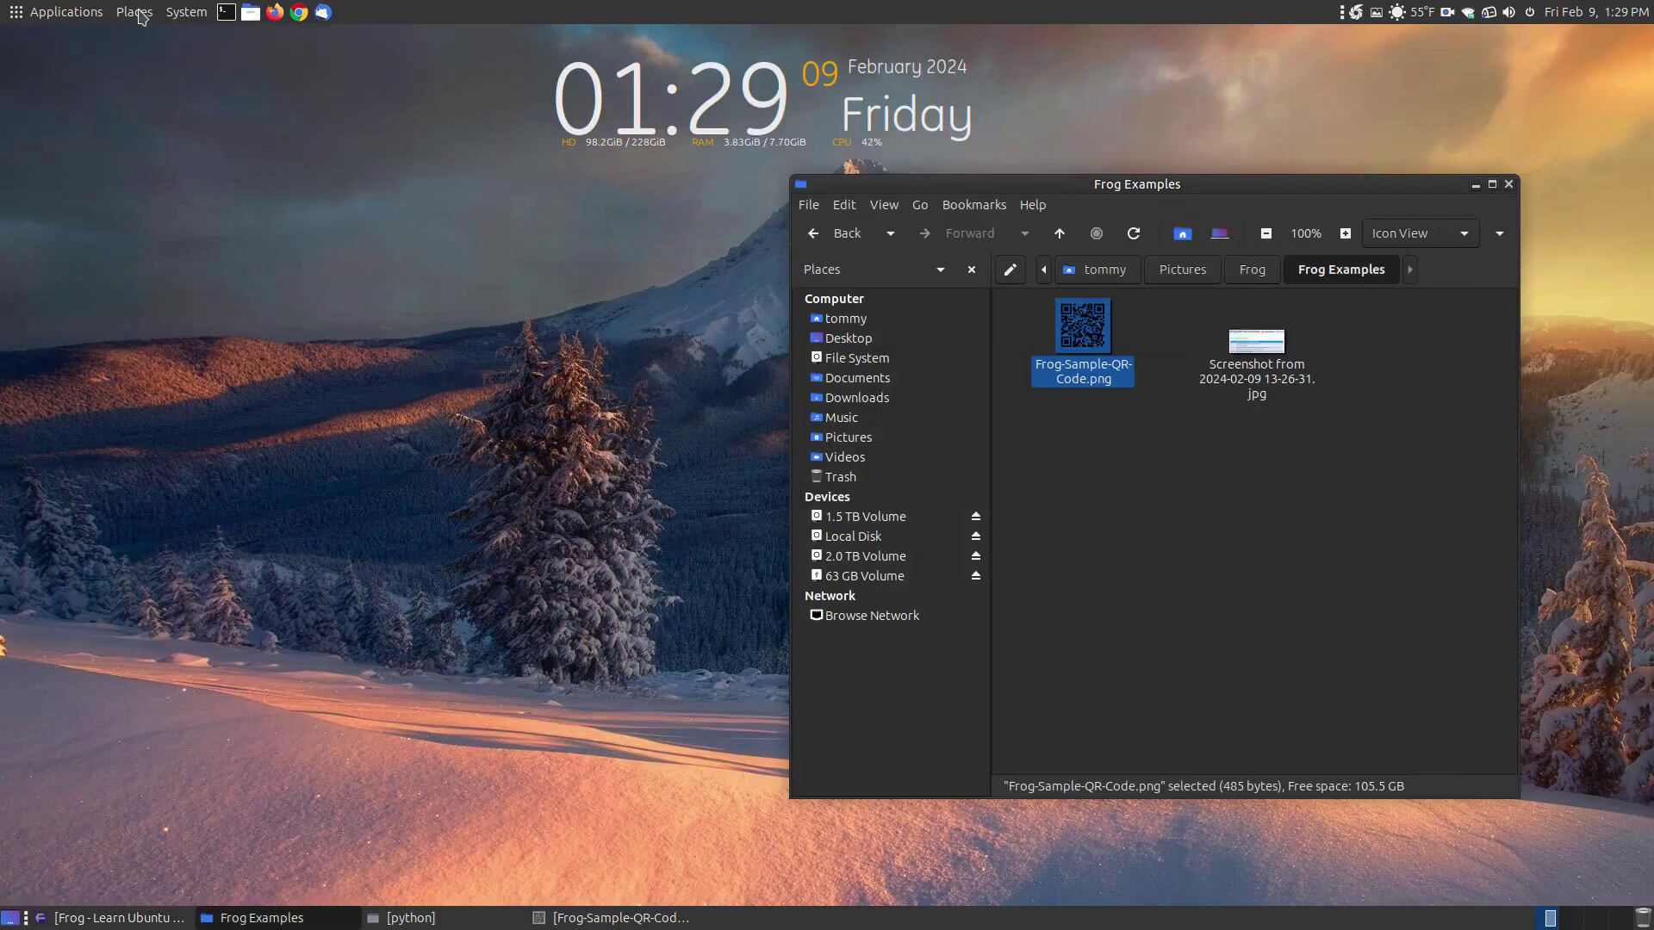
- Launch the Software application, search for "frog" and open the details page of the Frog text extraction app
click(186, 12)
mouse_move(233, 69)
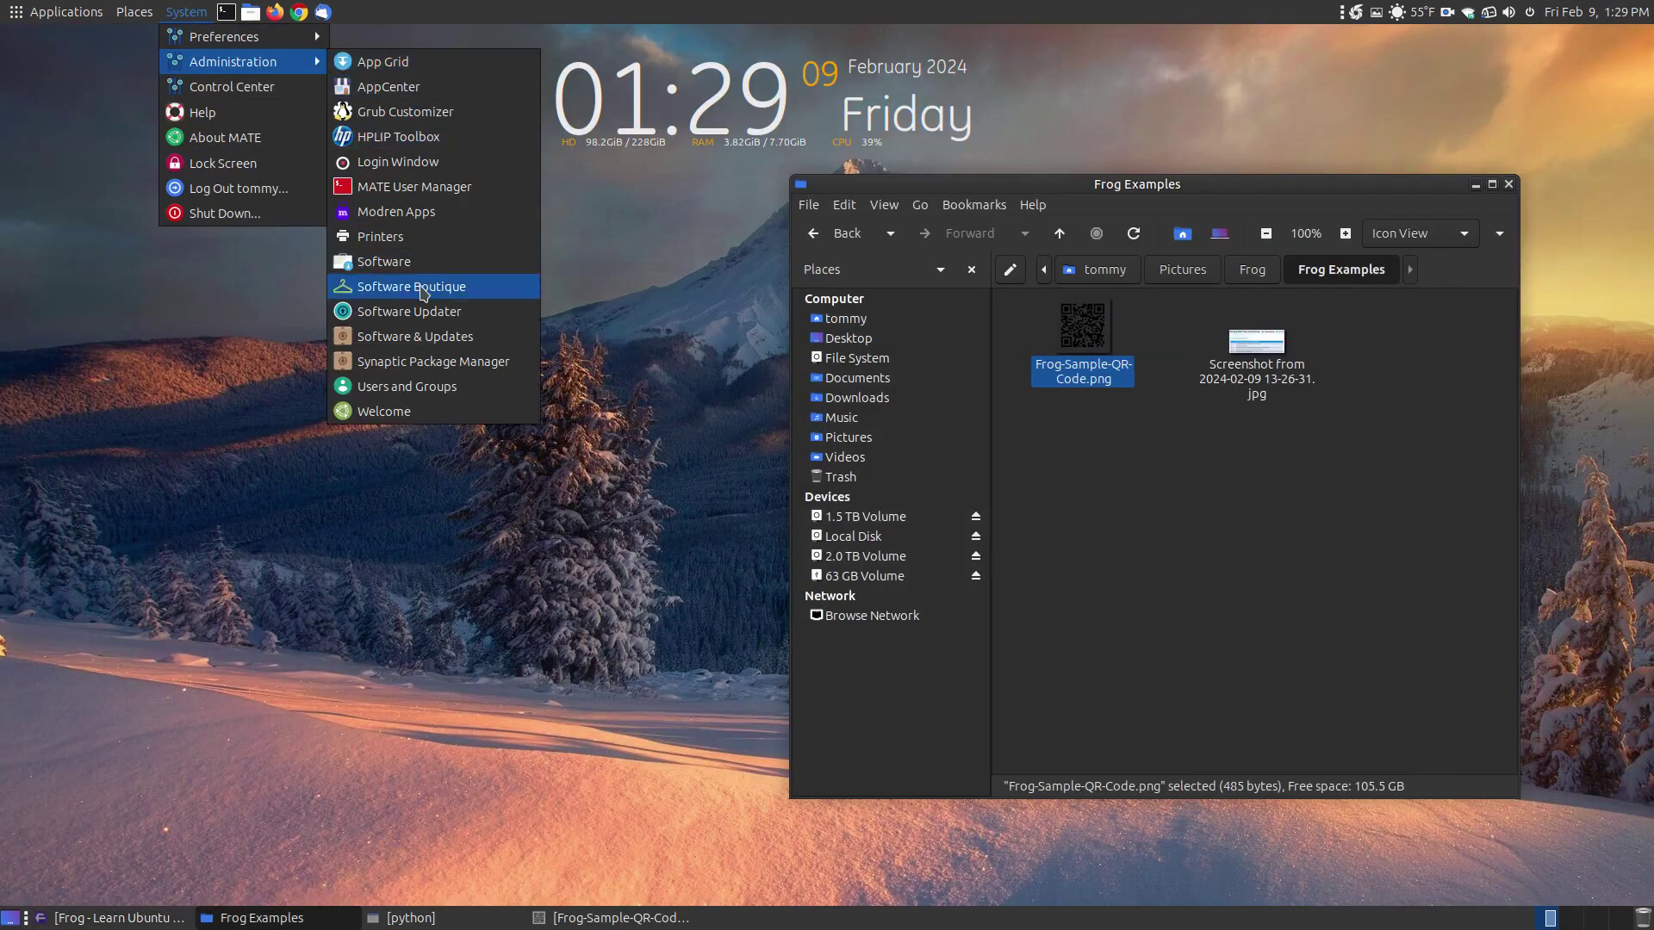
click(448, 262)
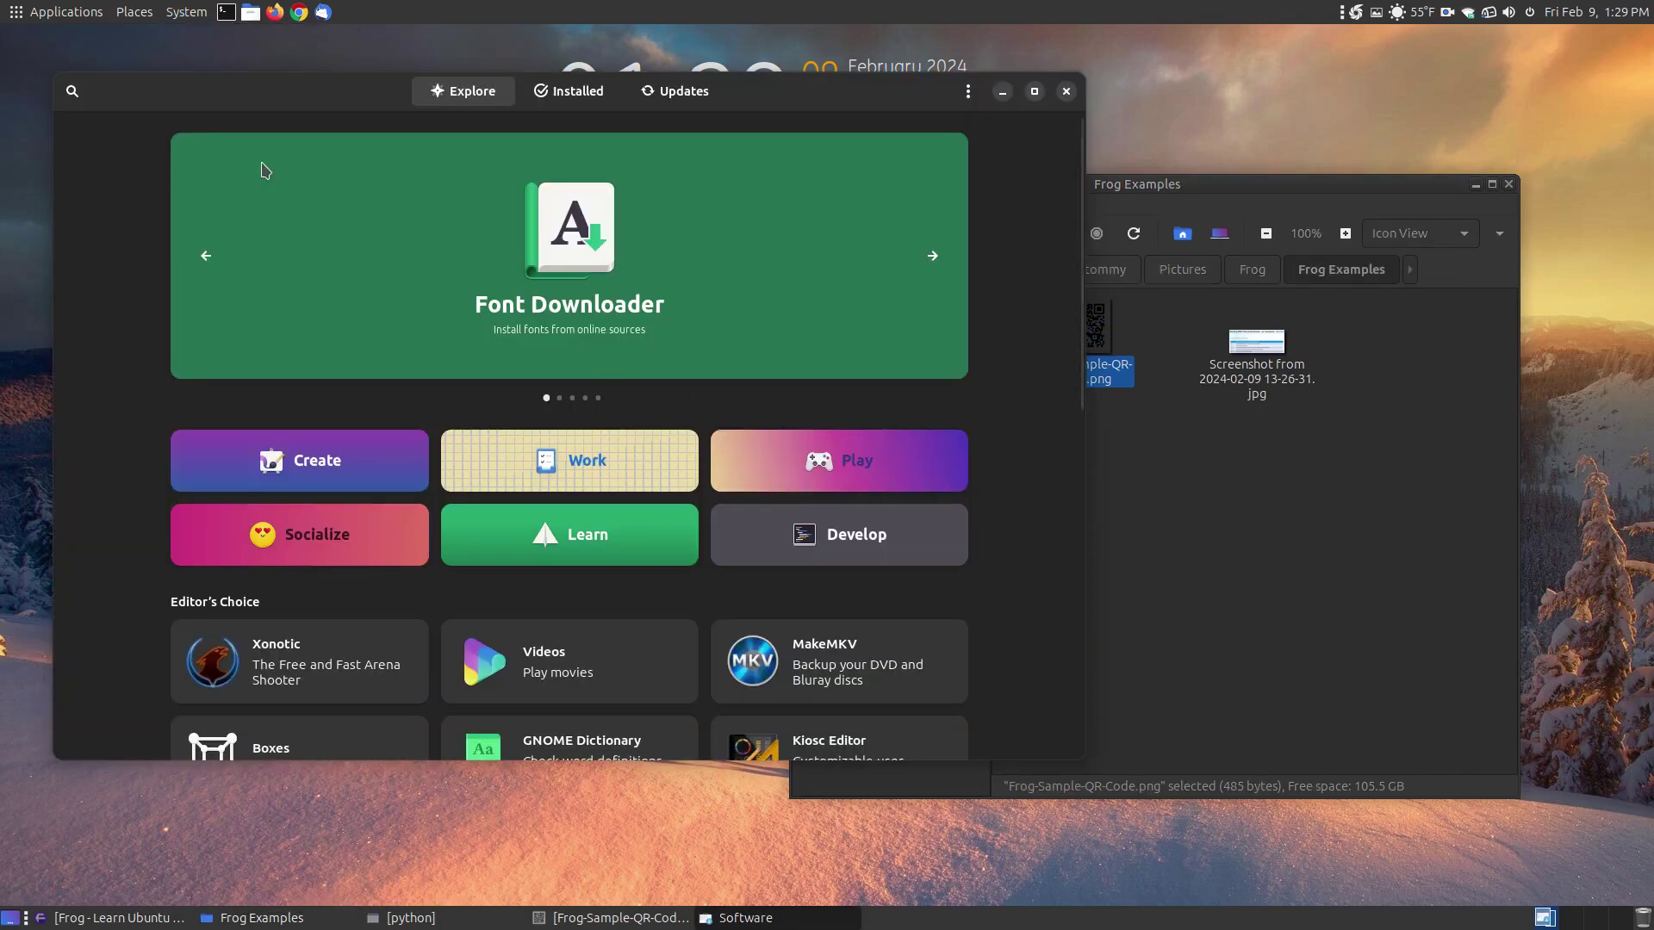
click(73, 90)
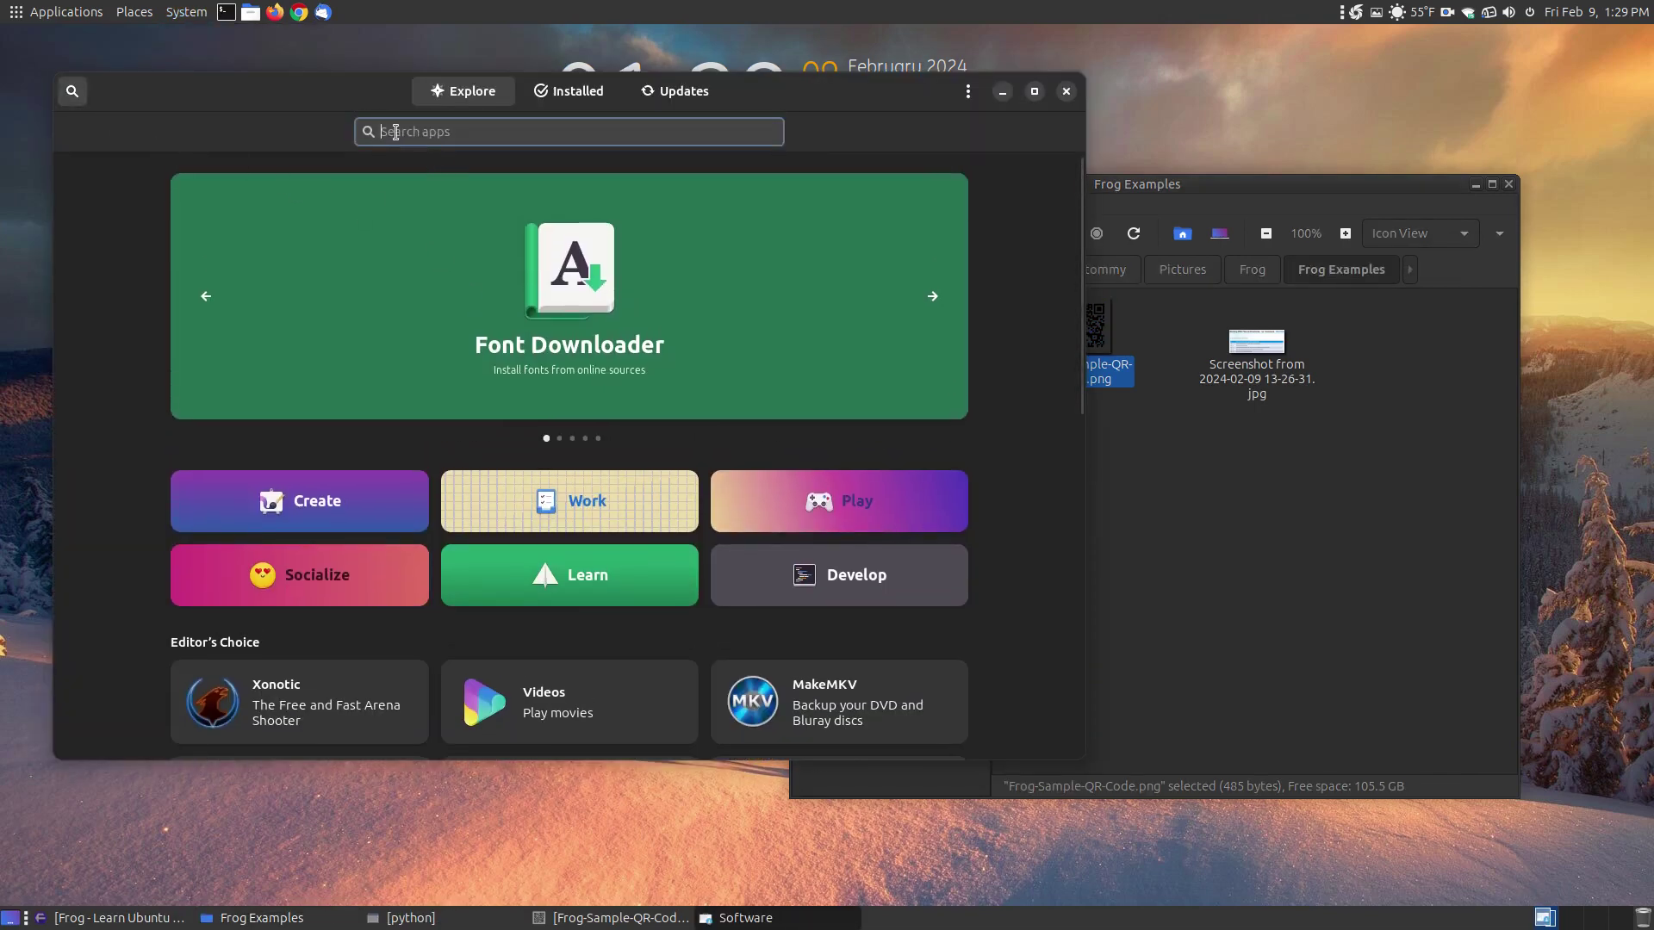
text(frog)
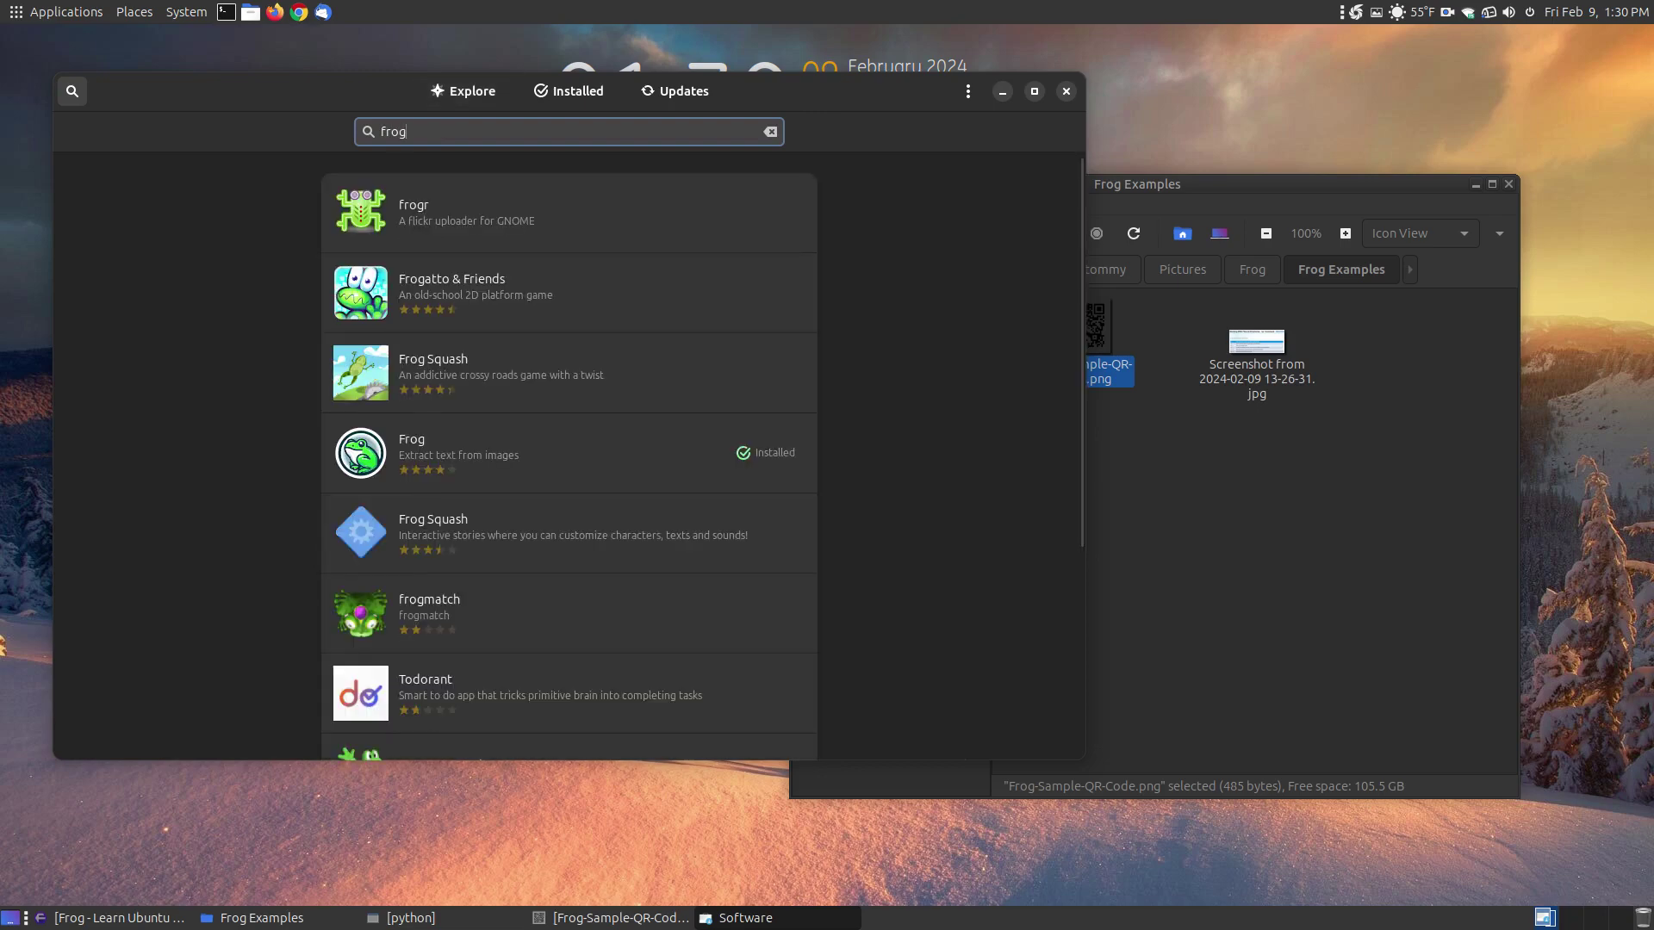
click(454, 465)
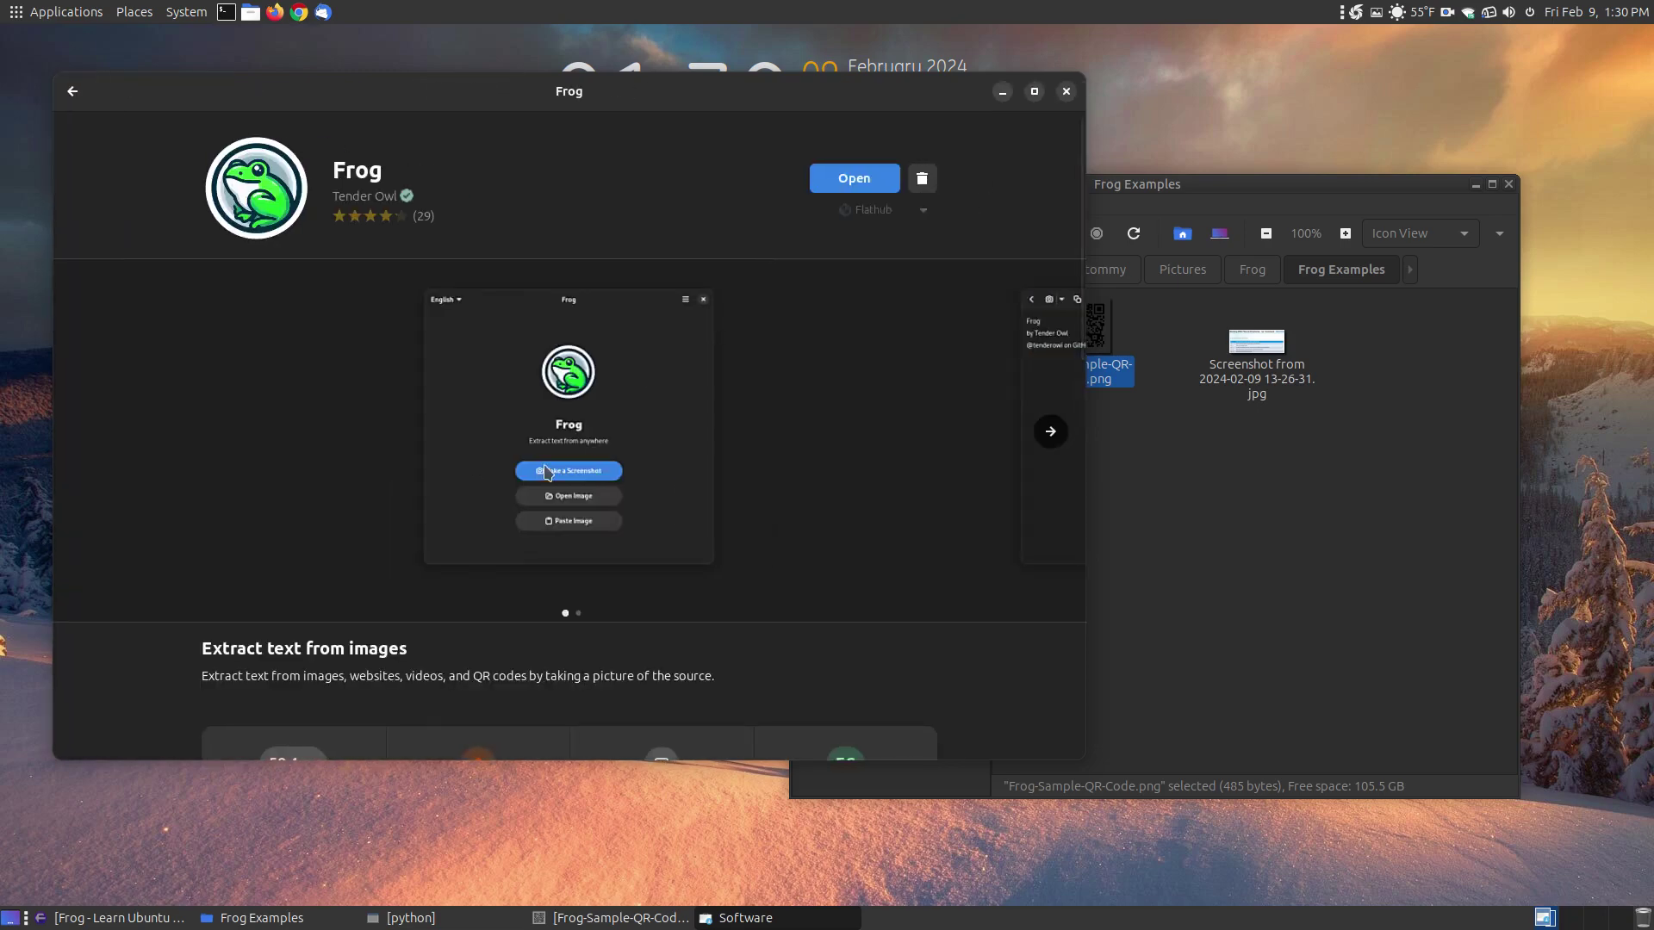
- View Frog's available installation sources in Software and examine its version notes, project links and rating section
click(923, 212)
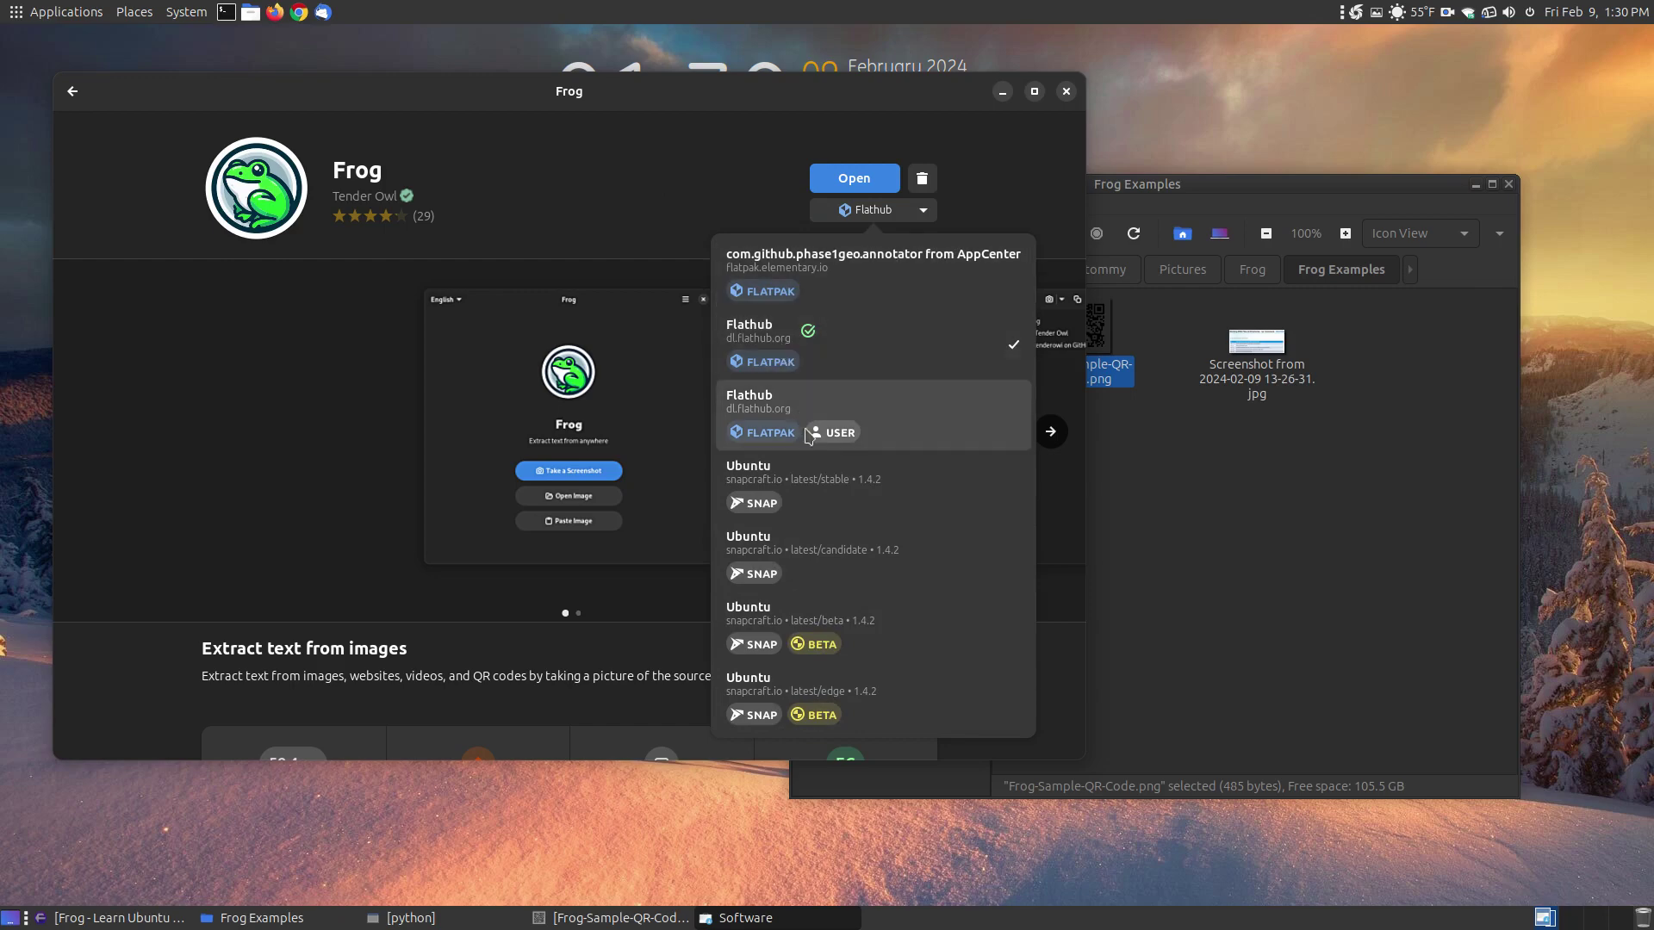
click(975, 214)
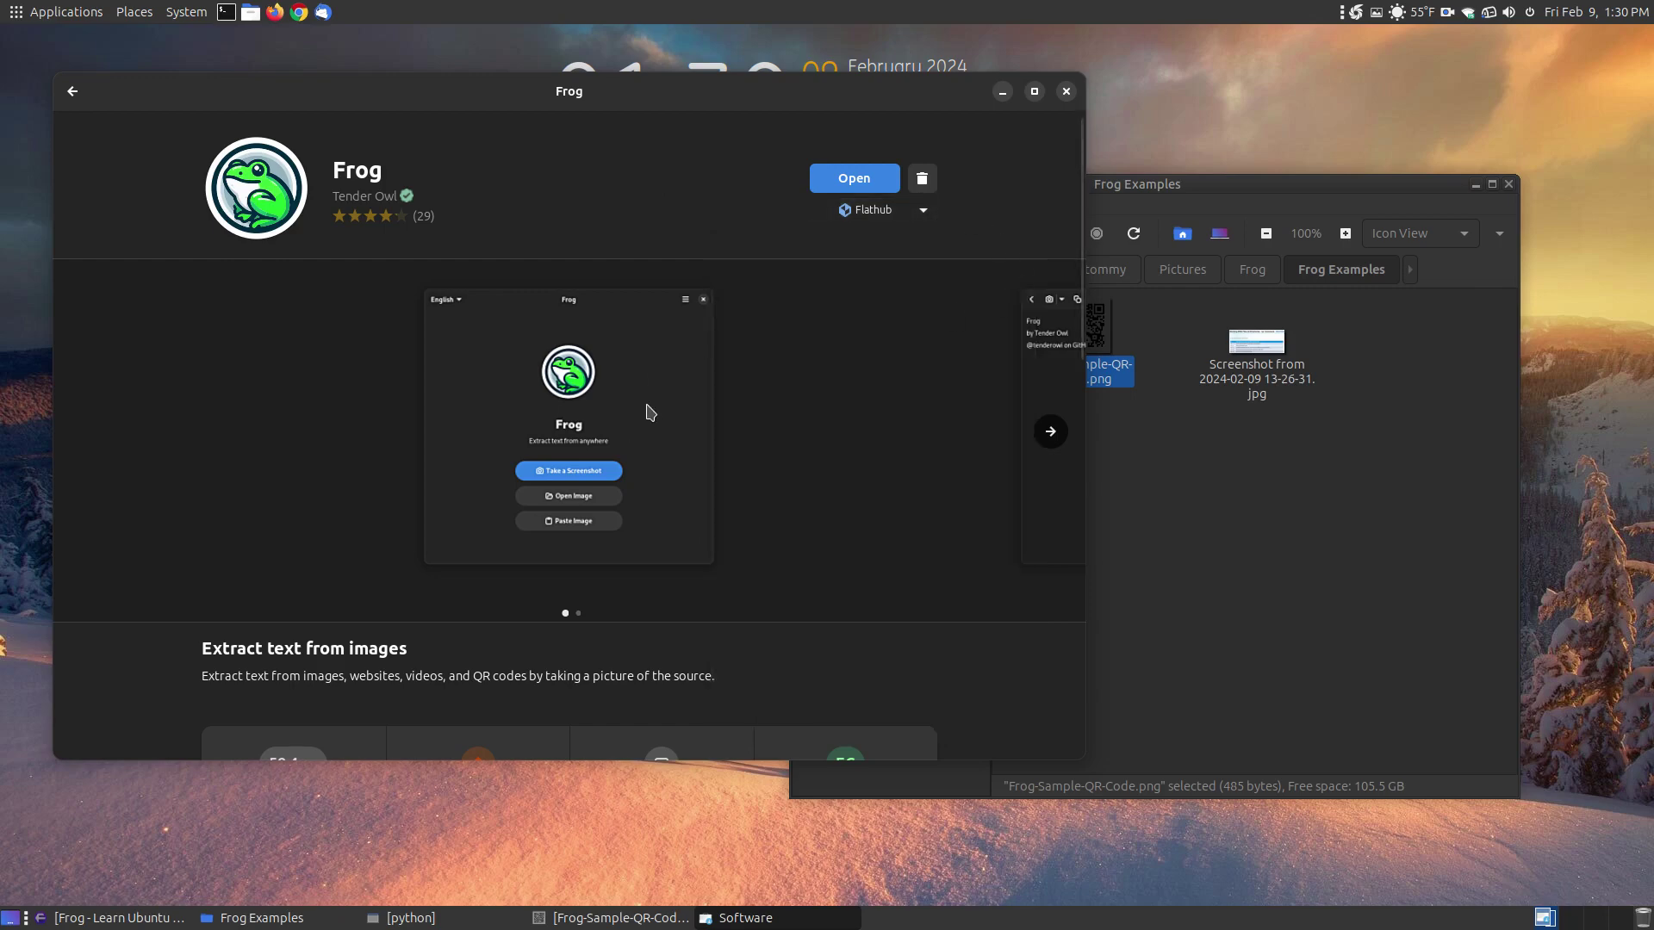
scroll(646, 431, down, 5)
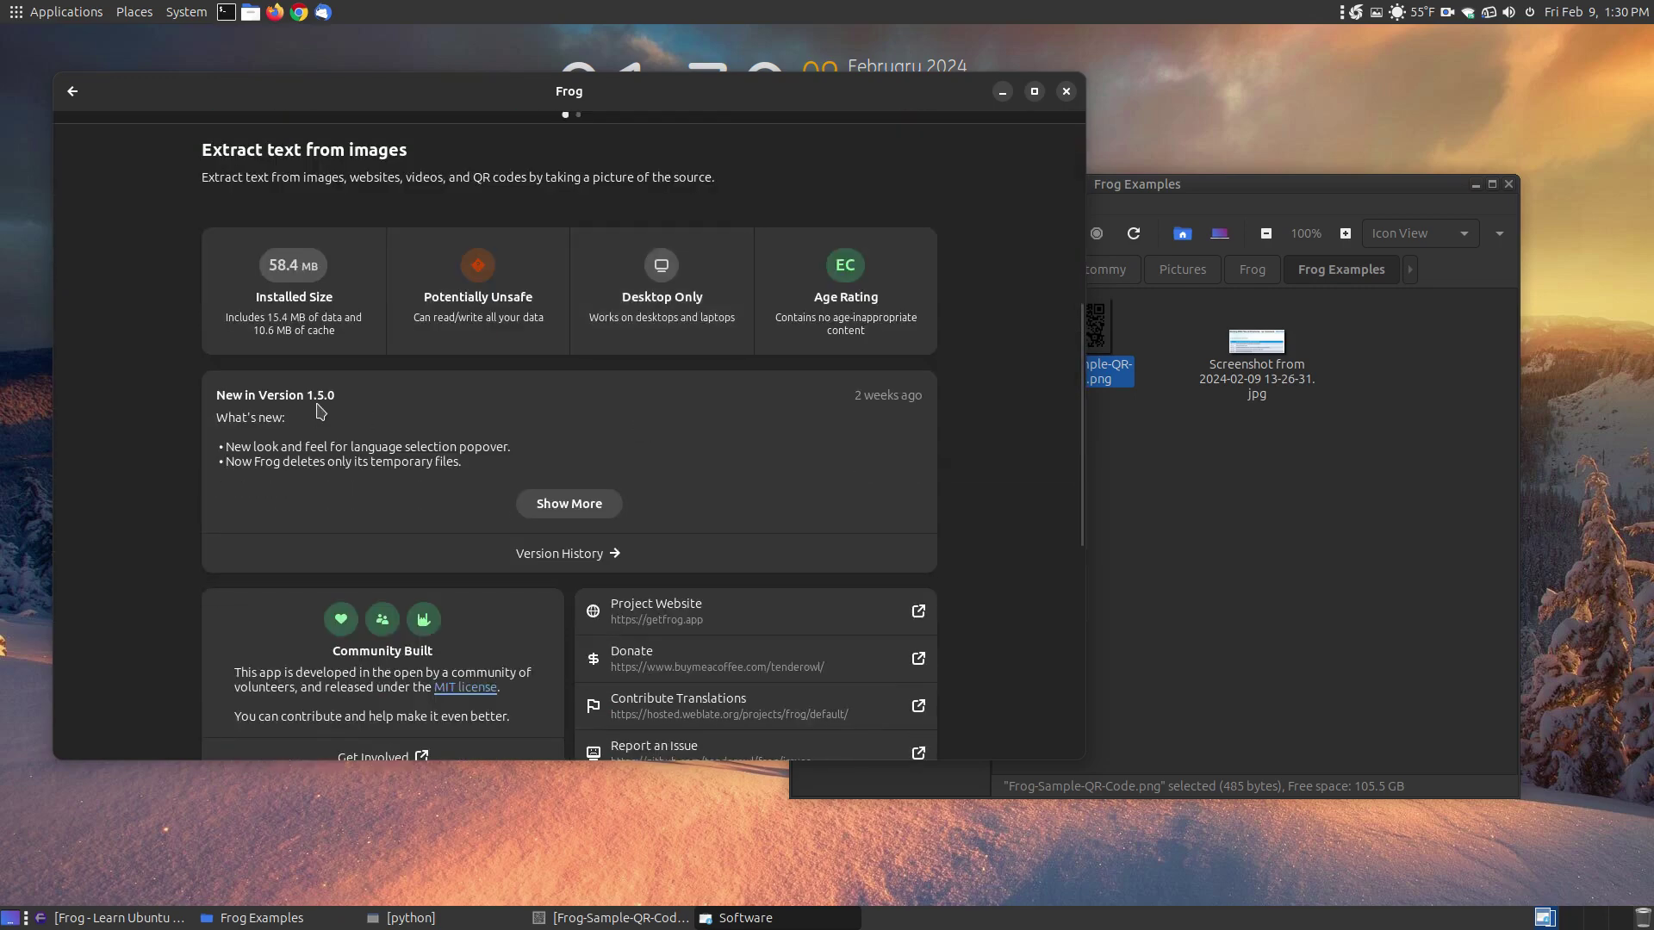
scroll(648, 435, down, 5)
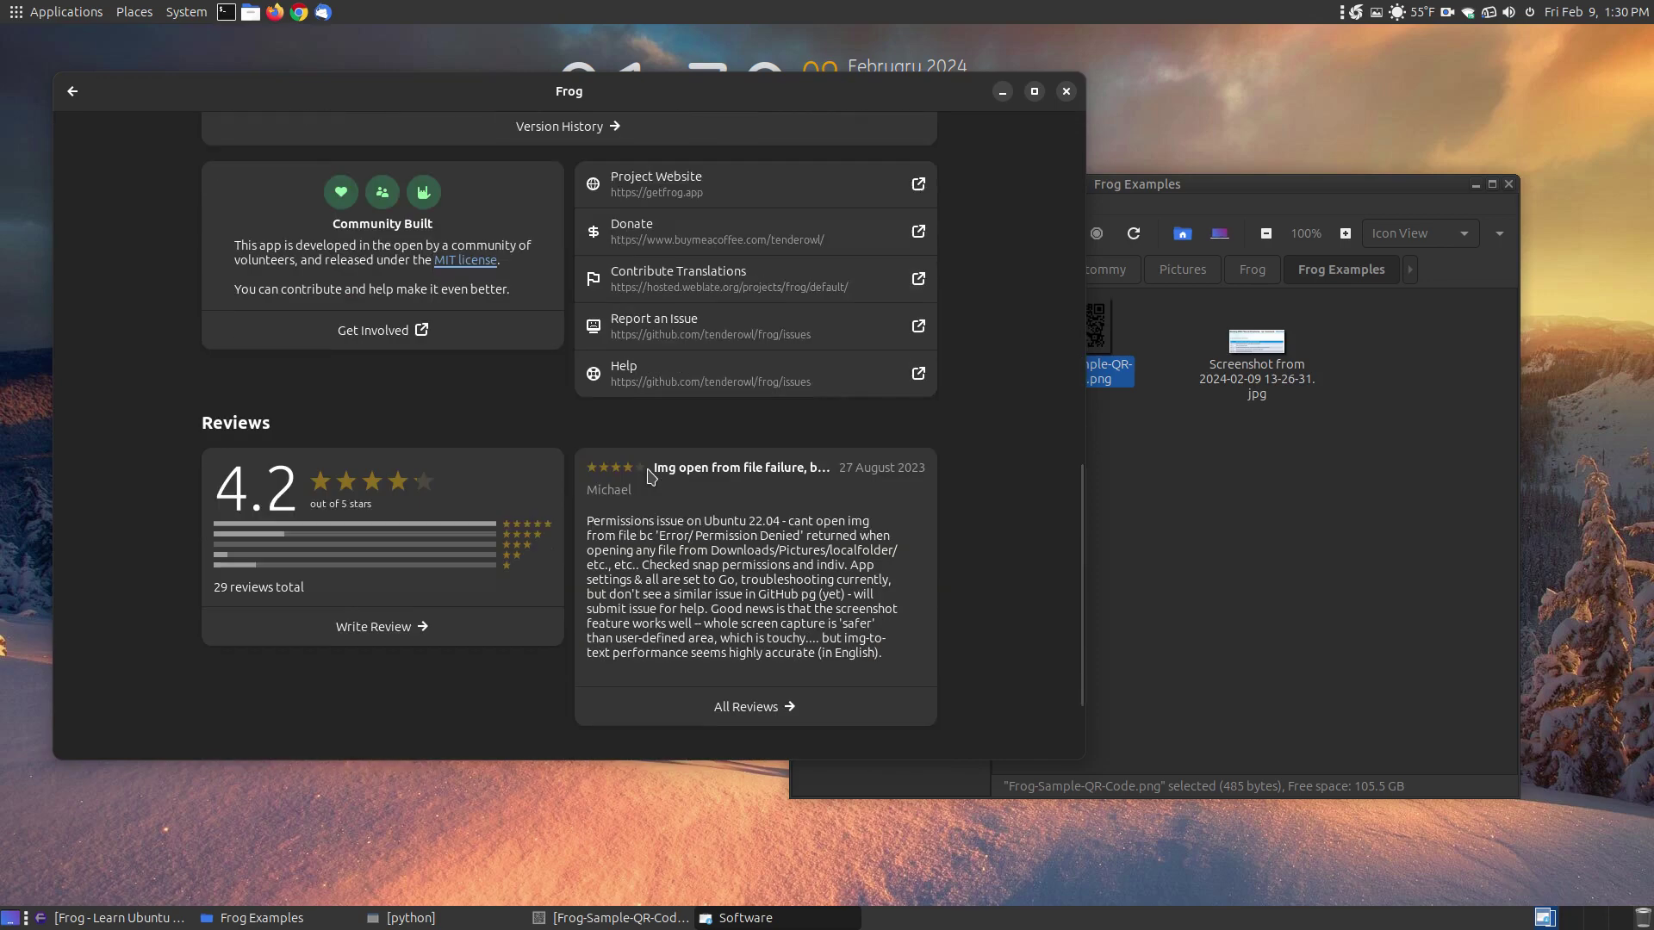
scroll(725, 522, down, 1)
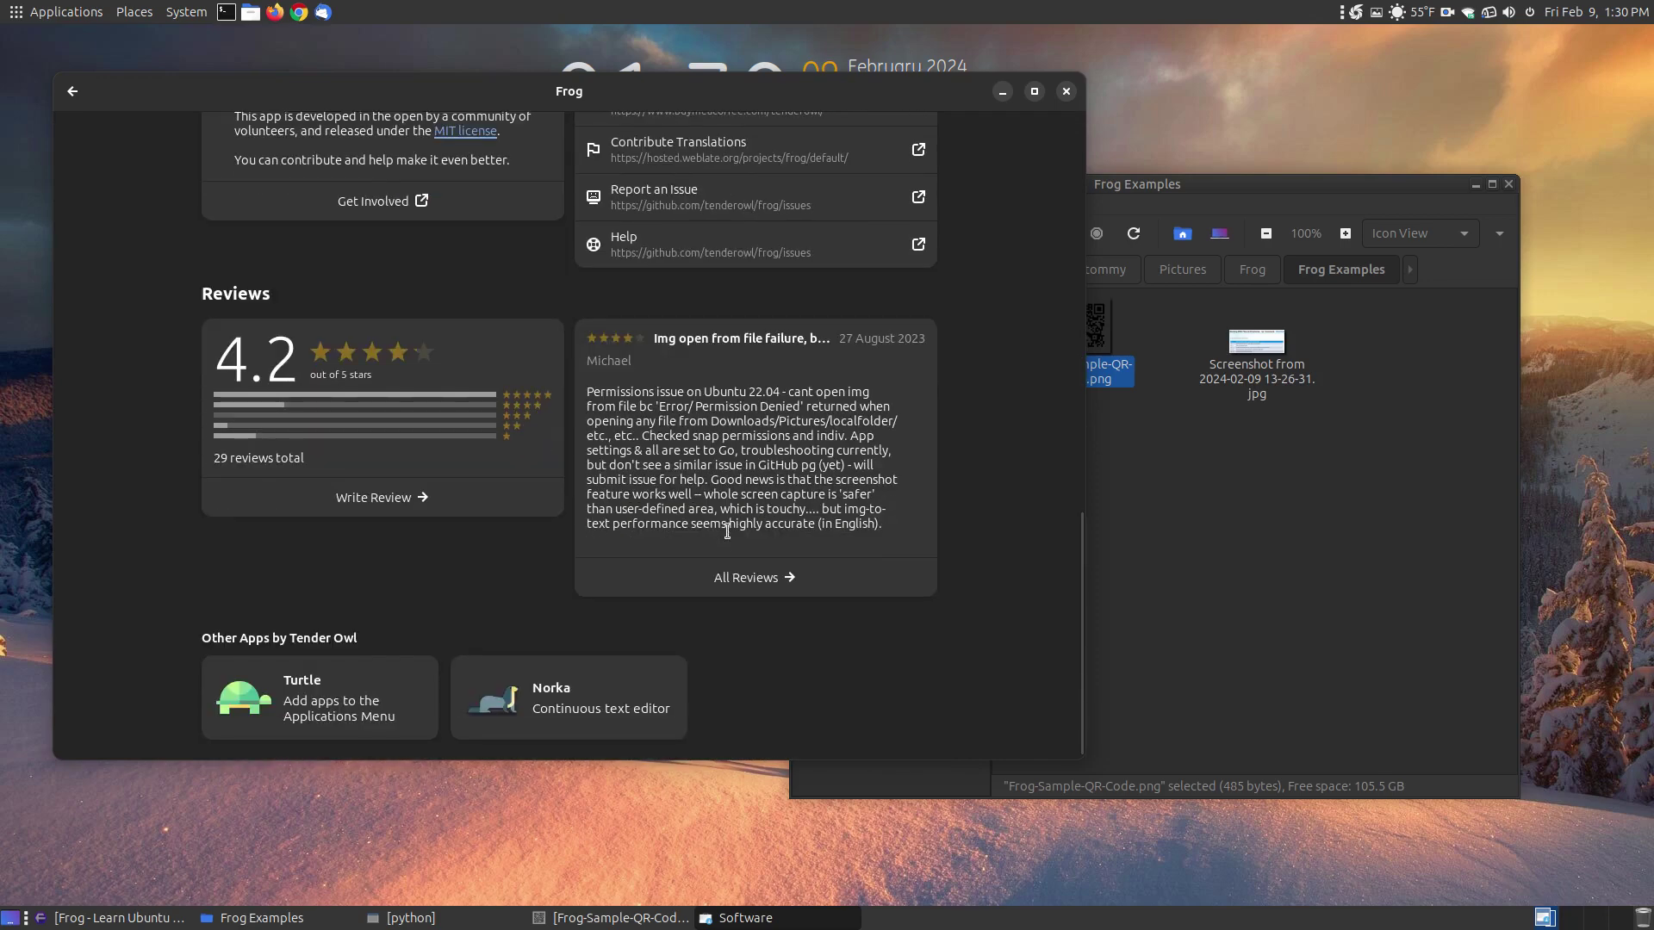
- Read through all of Frog's user reviews, close them and minimize Software
click(752, 578)
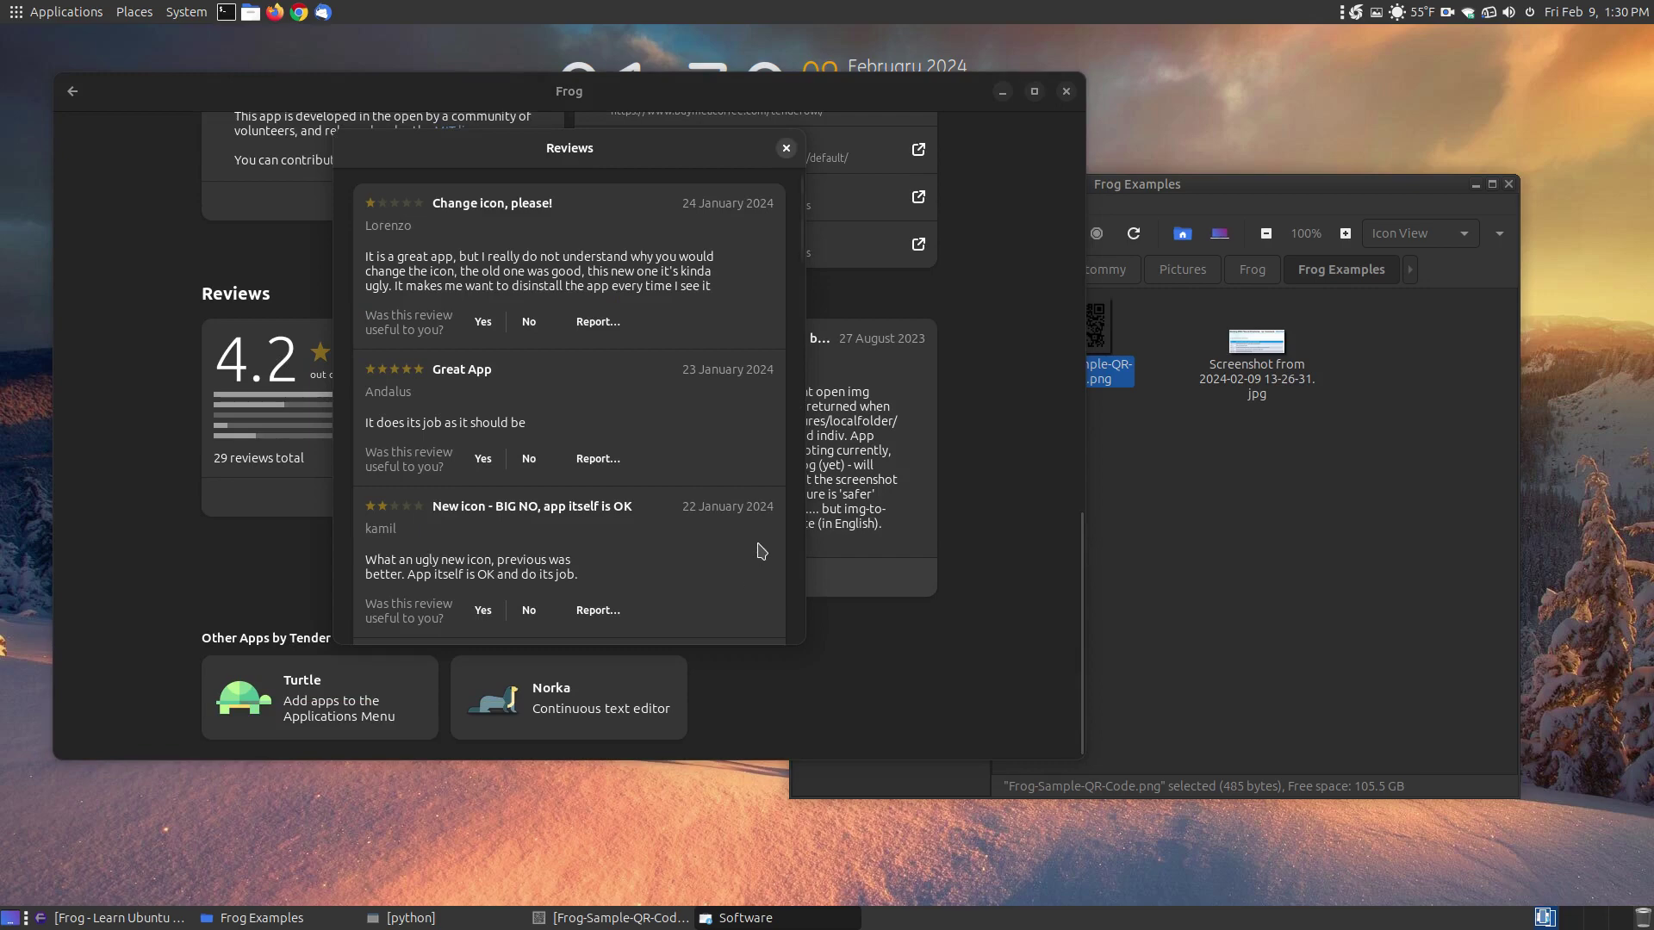
scroll(621, 441, down, 2)
scroll(620, 448, down, 5)
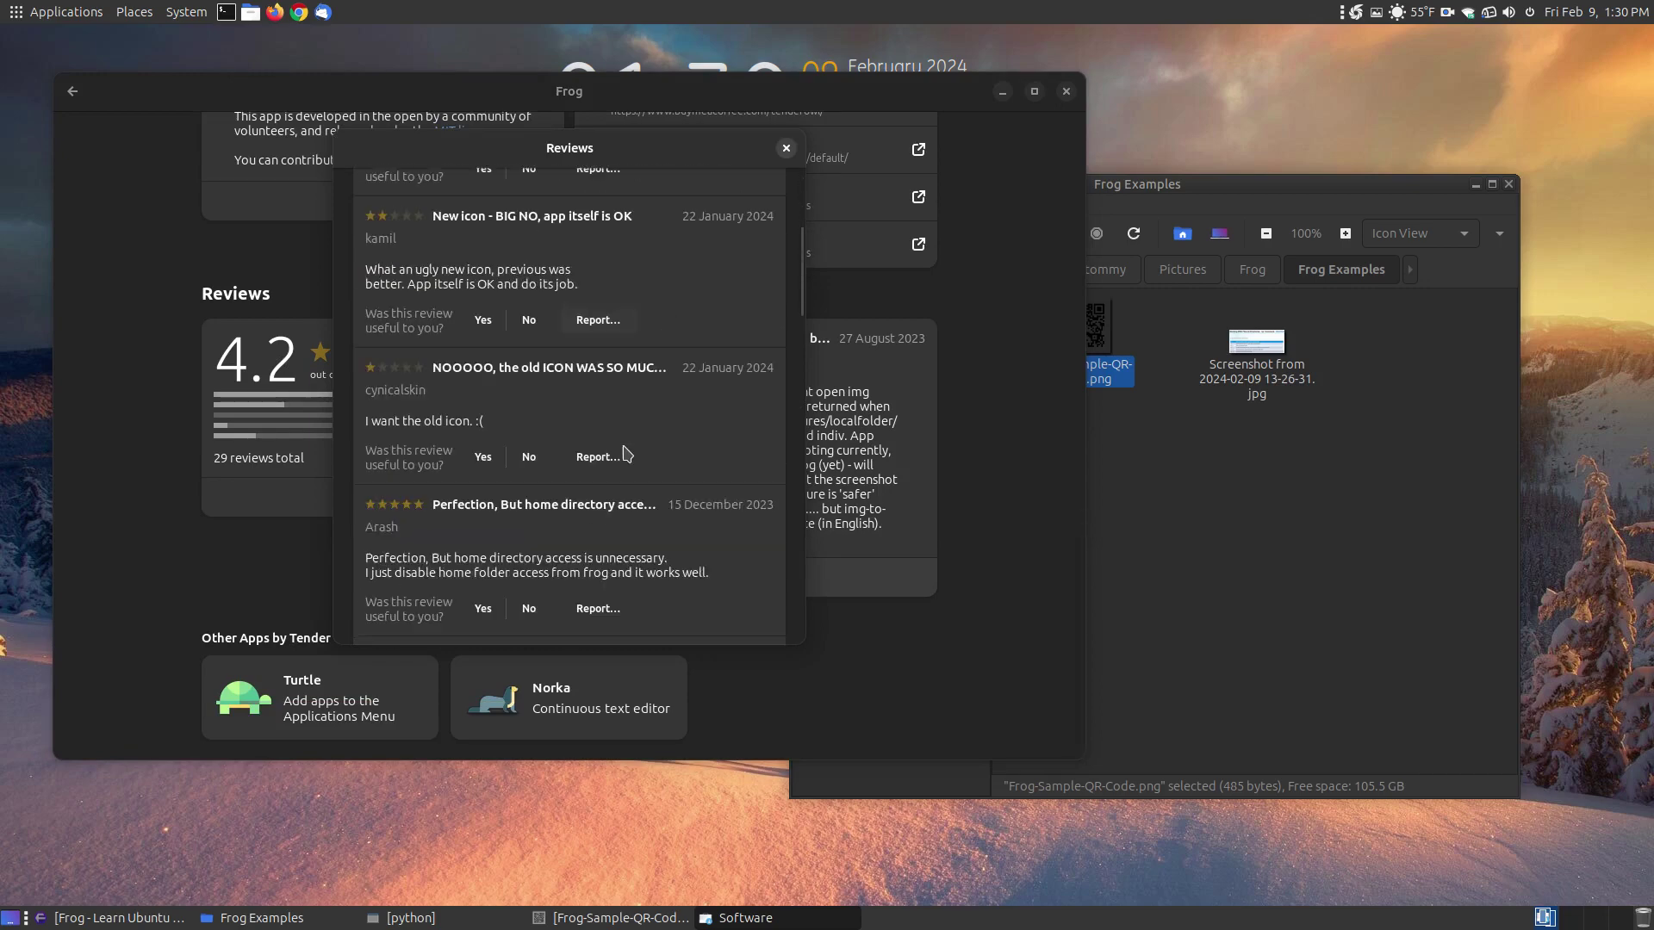
scroll(633, 473, down, 5)
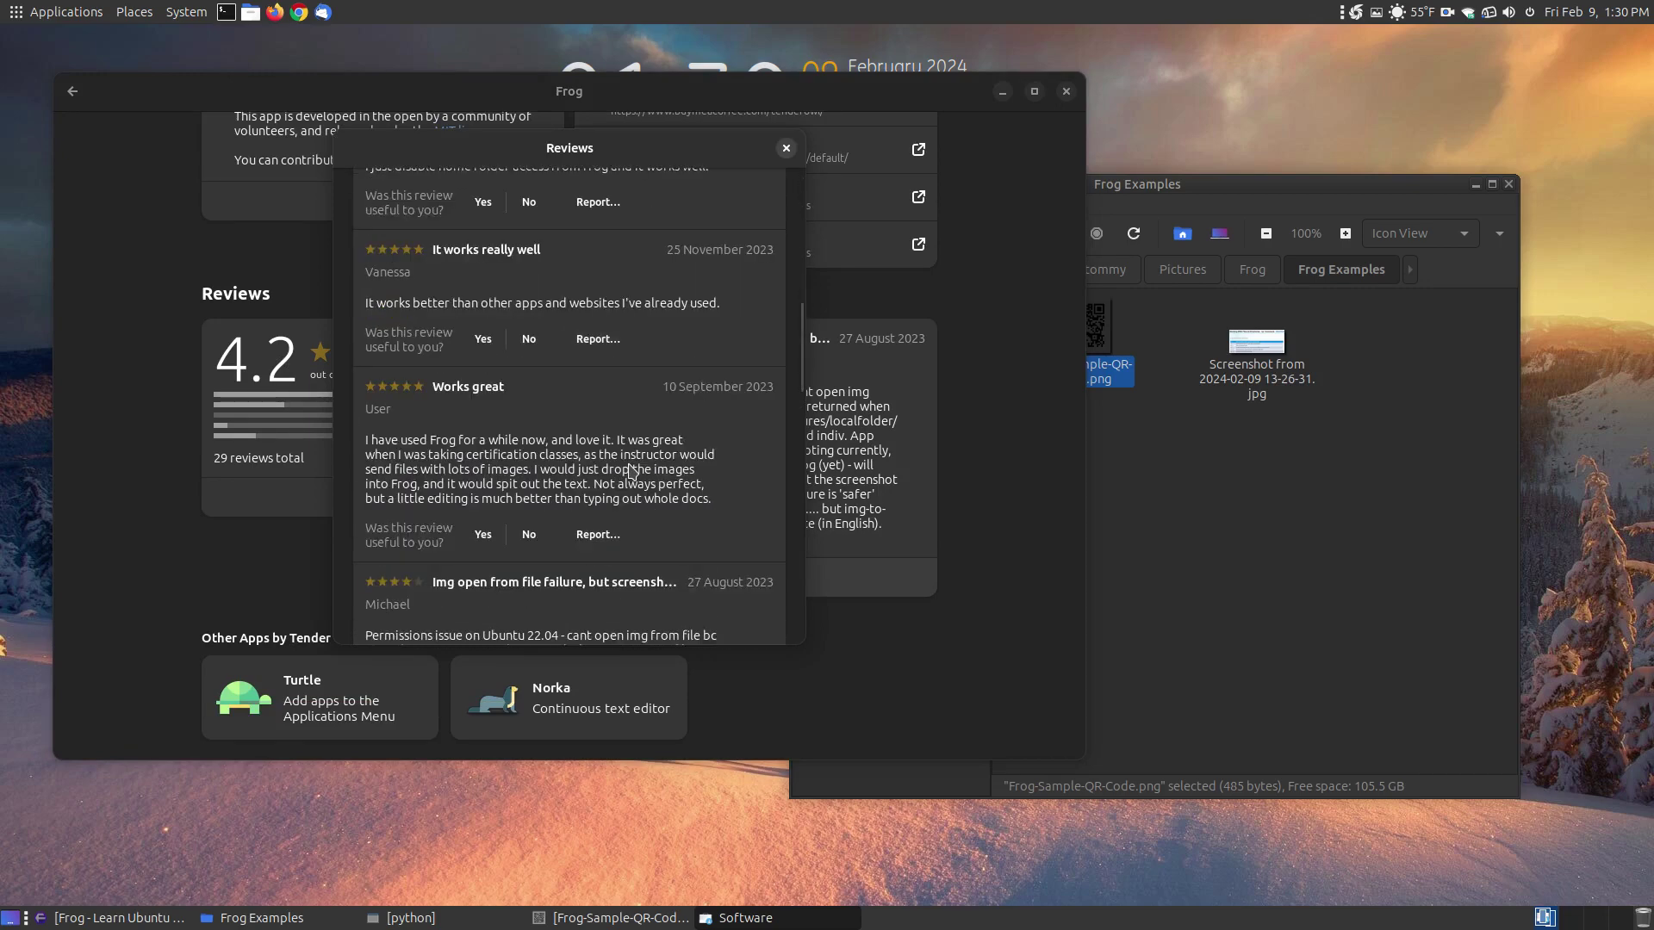
scroll(645, 490, down, 5)
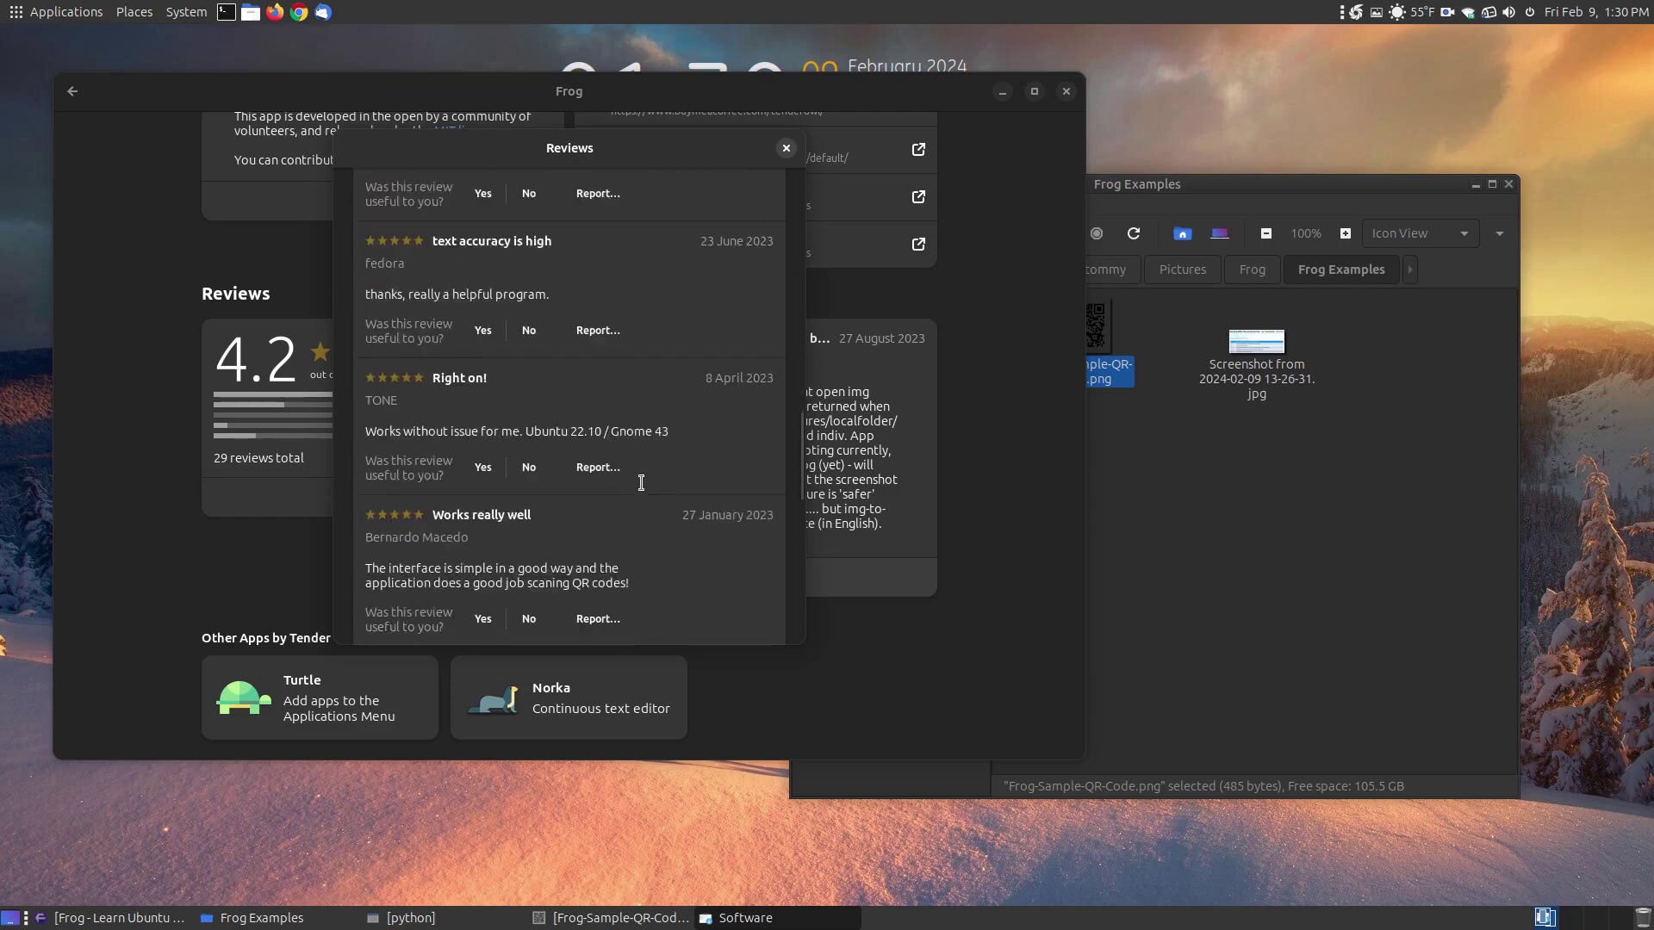
scroll(646, 498, down, 1)
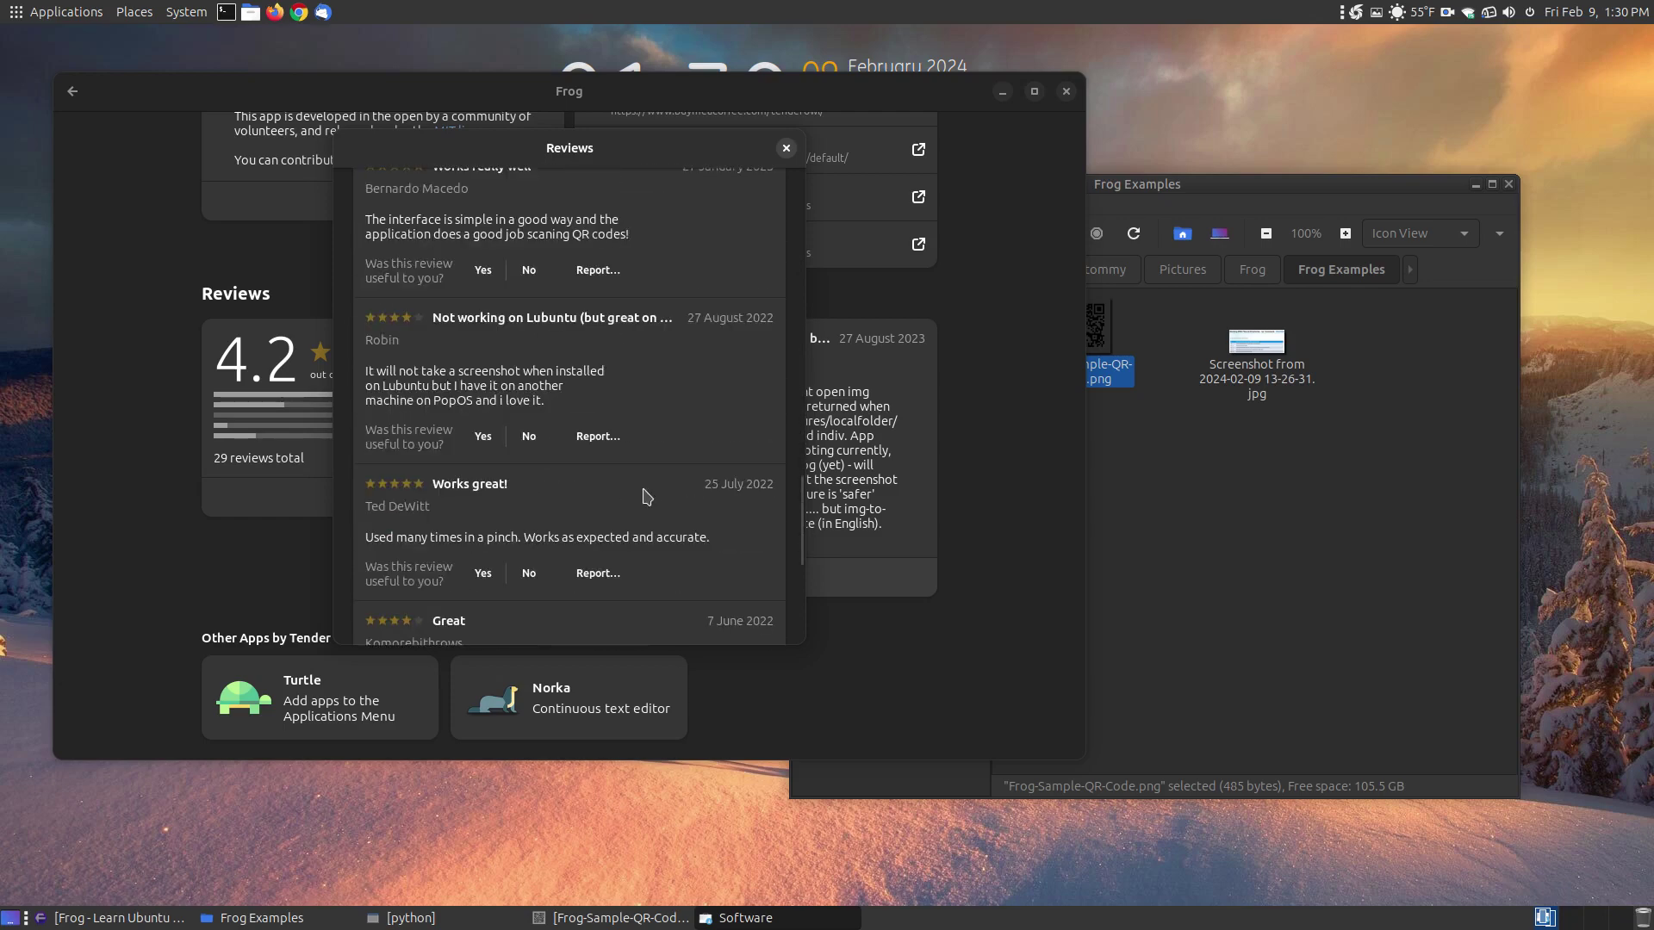
scroll(647, 498, down, 5)
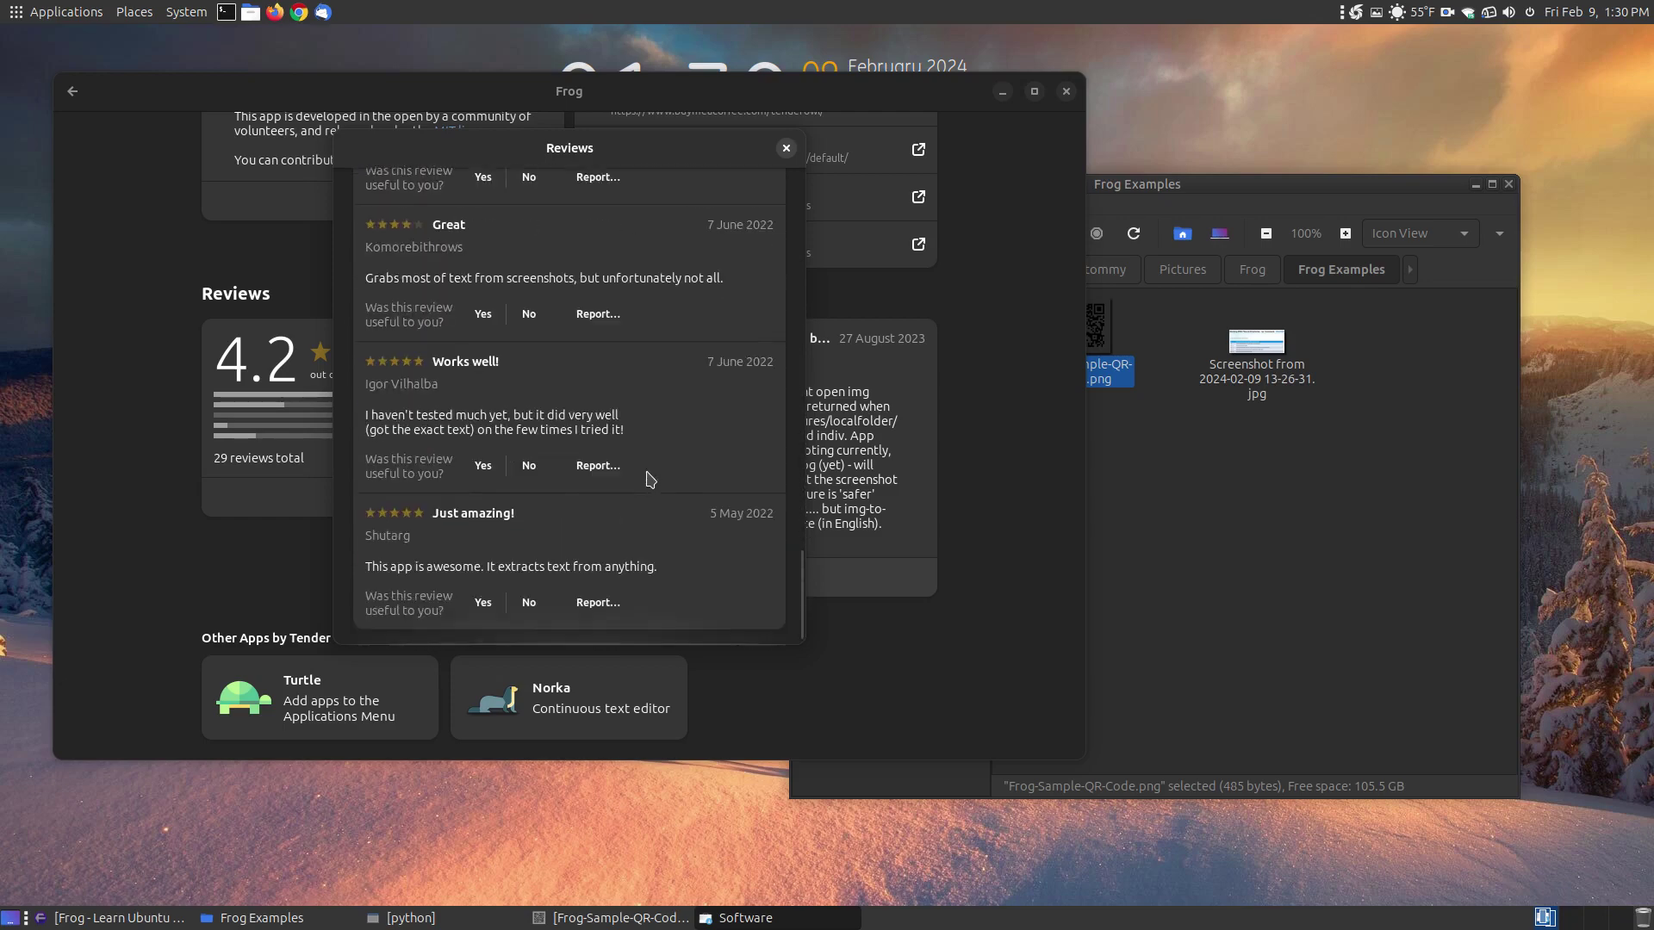
click(786, 149)
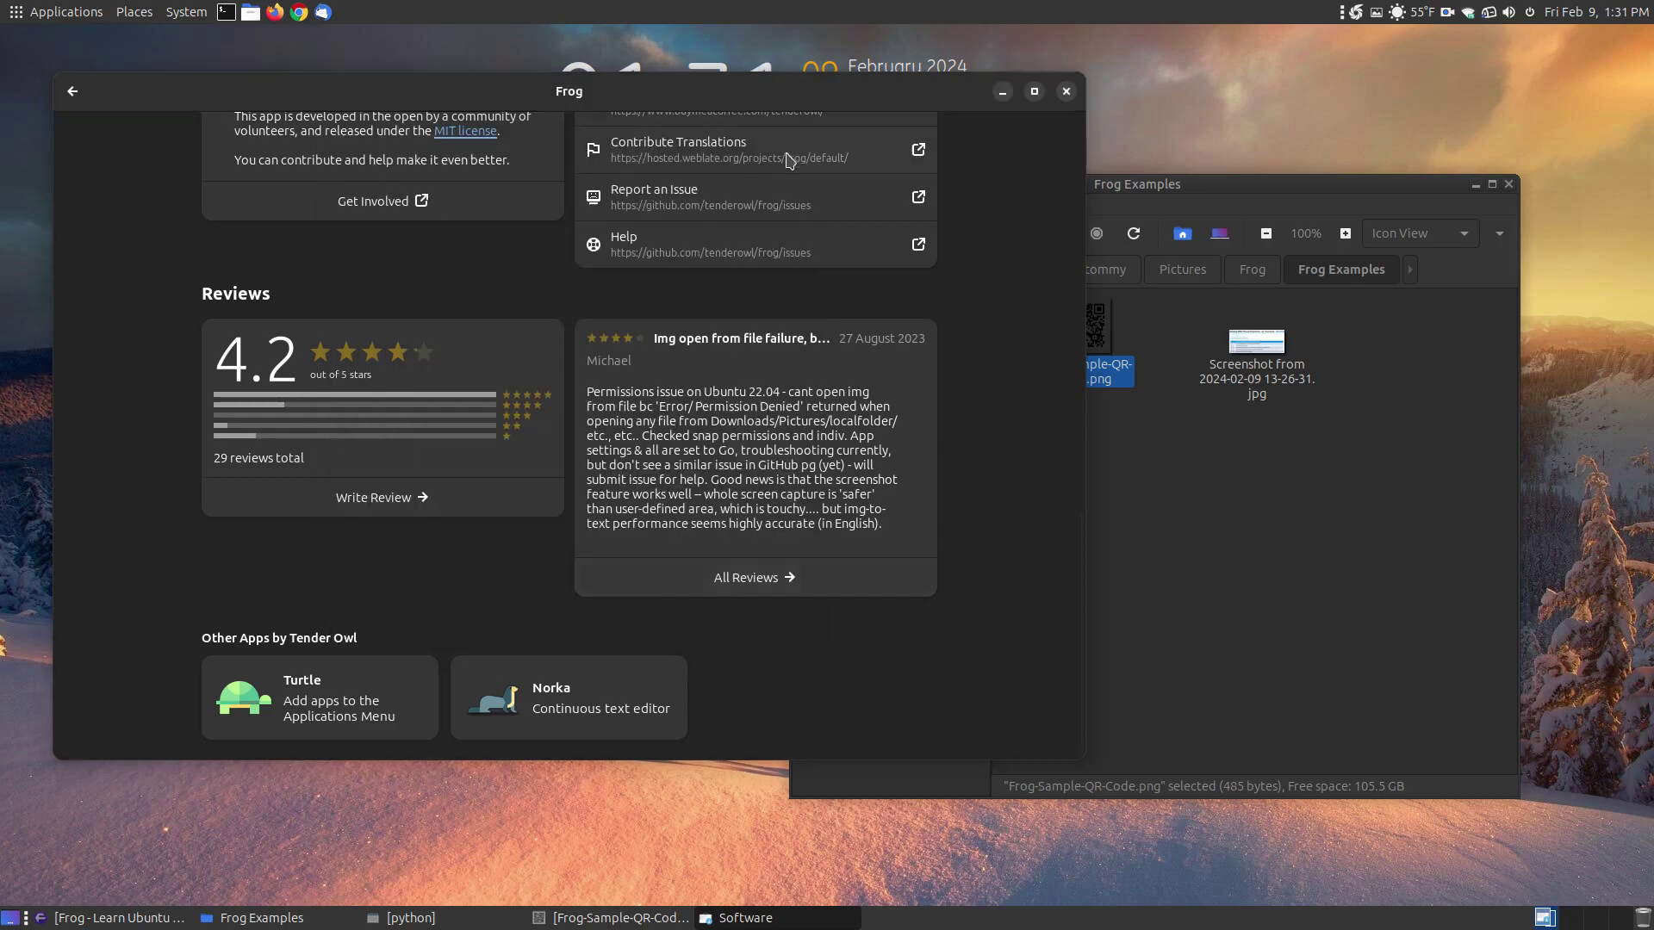
scroll(974, 621, up, 10)
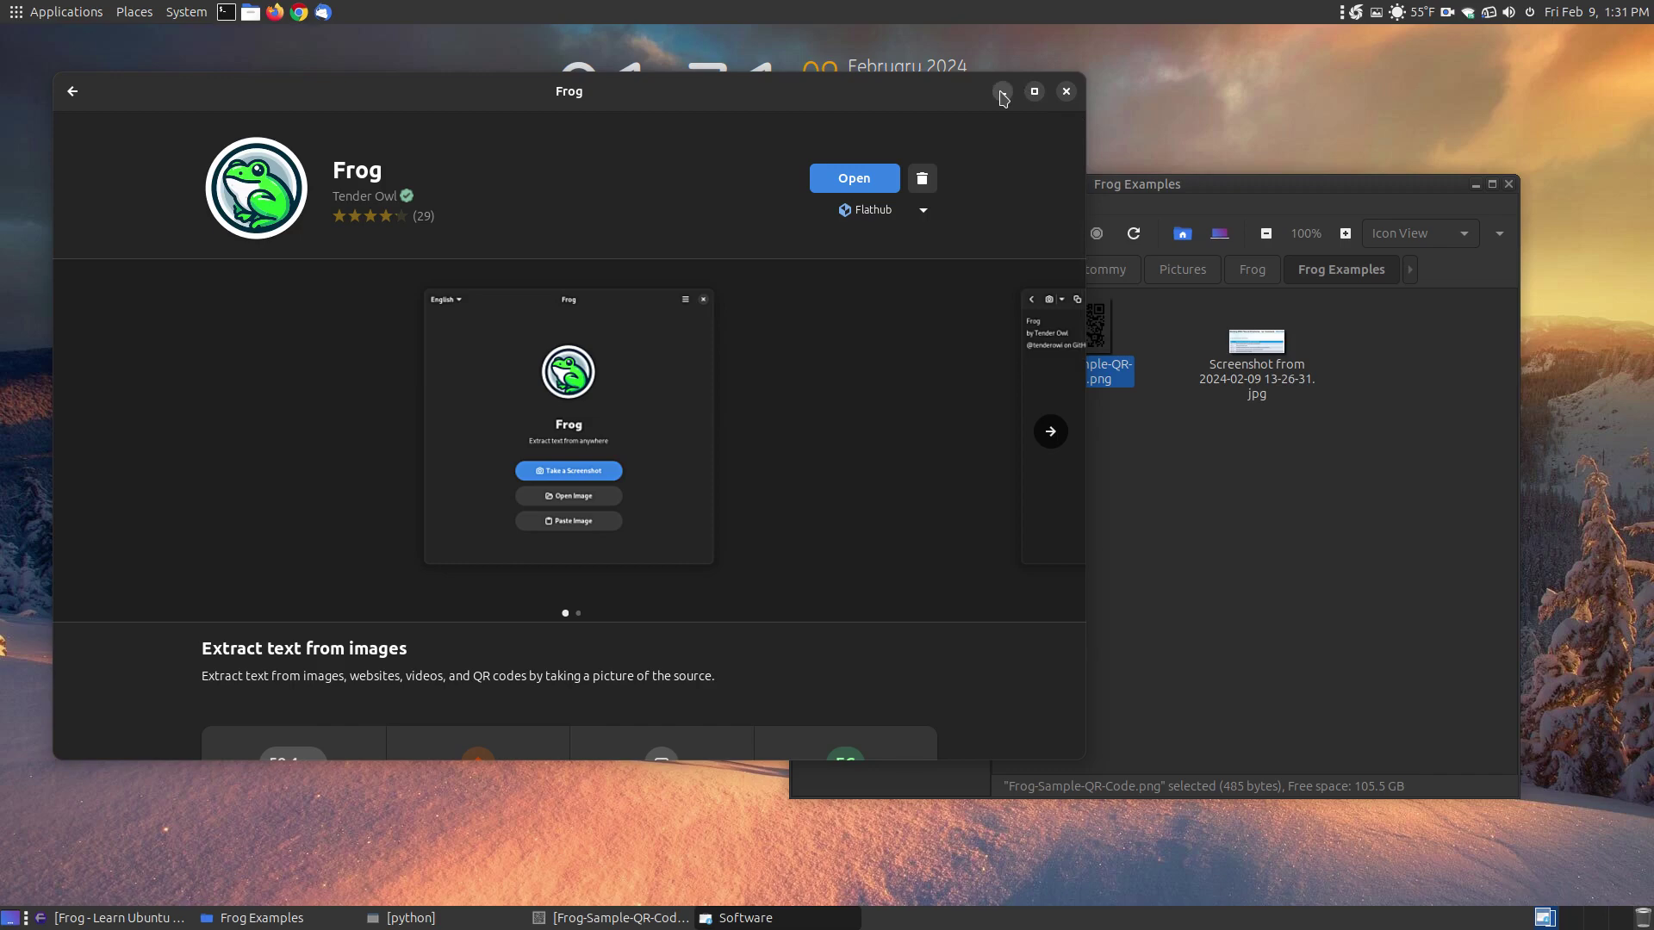
click(1003, 93)
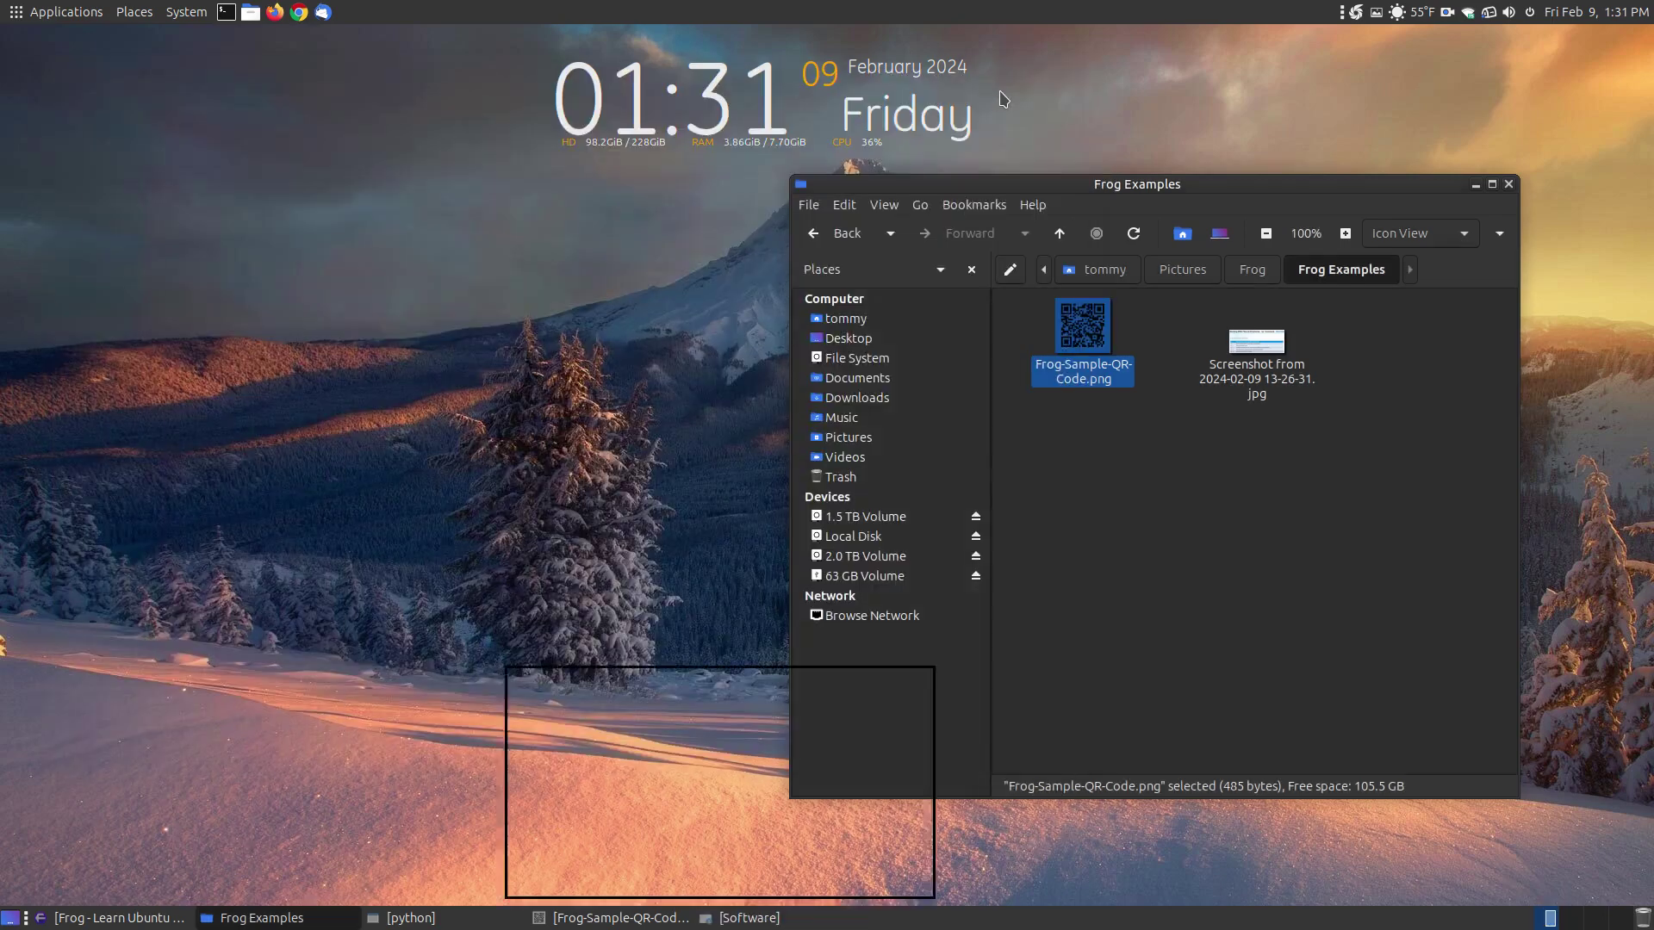